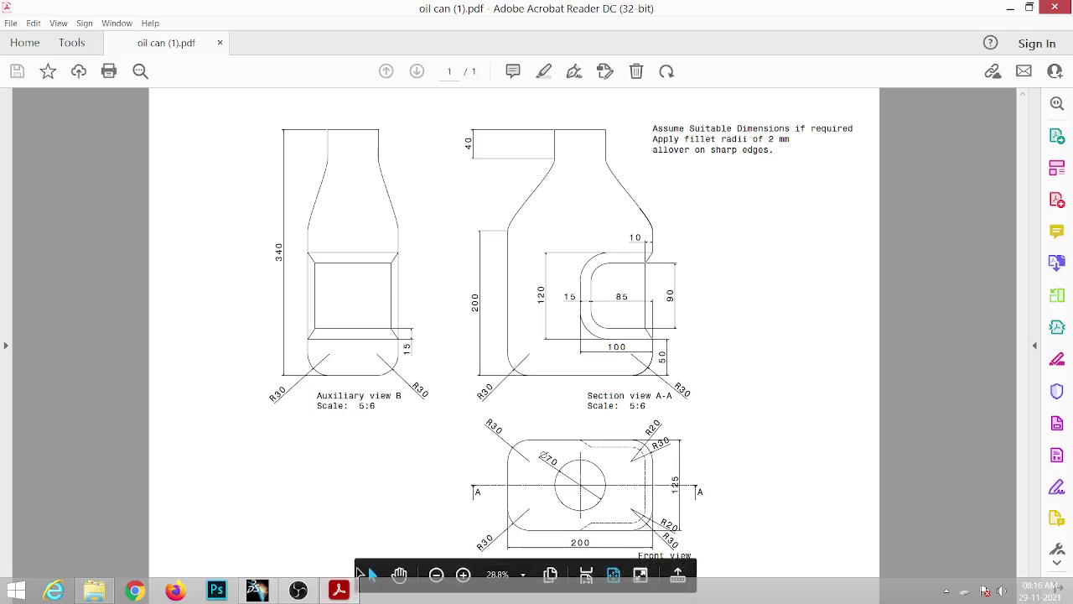
# Step: Switch to CATIA V5 and create a new part in the Wireframe and Surface Design workbench
pyautogui.moveTo(340, 589)
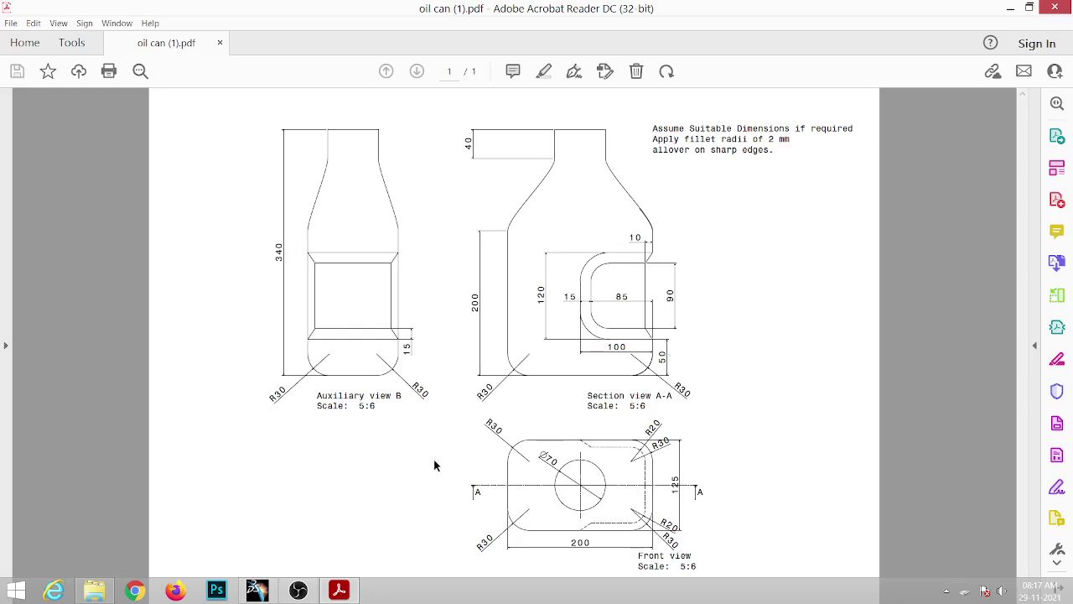
pyautogui.click(257, 591)
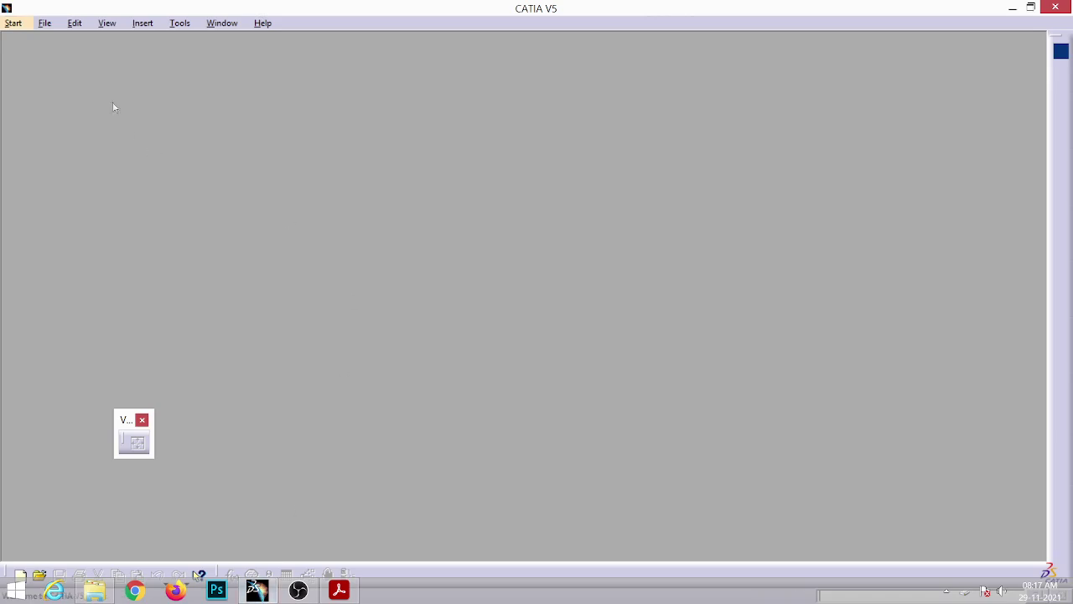
pyautogui.click(15, 24)
pyautogui.moveTo(41, 77)
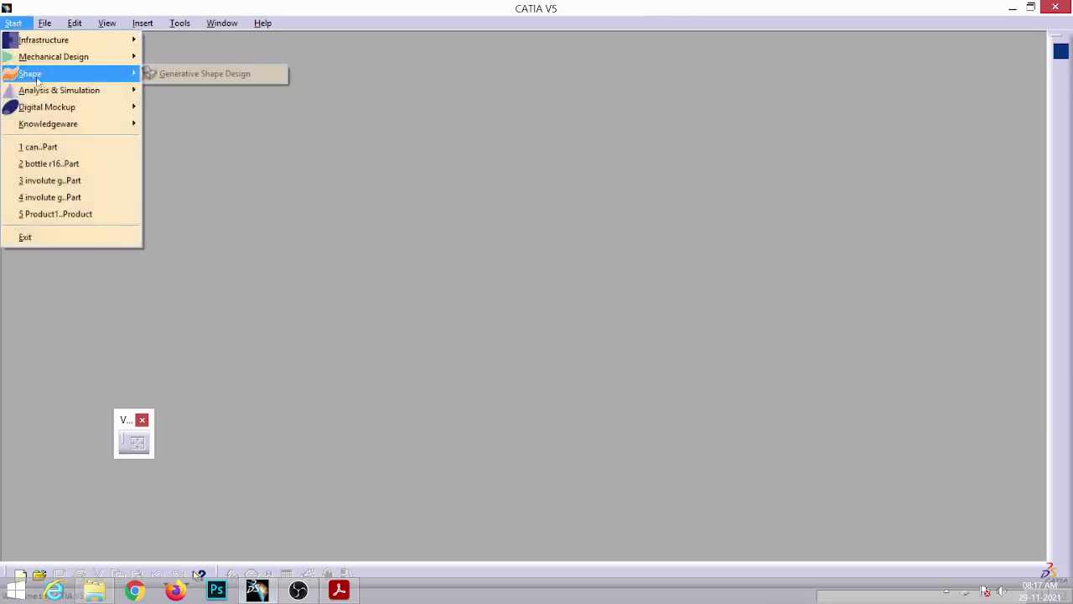
pyautogui.moveTo(77, 57)
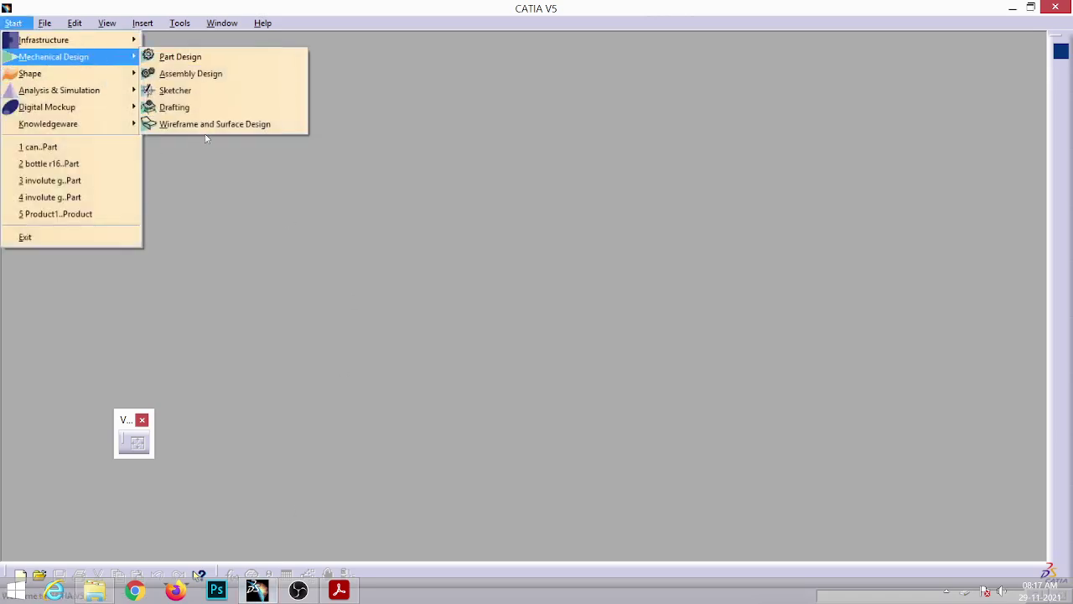
pyautogui.moveTo(101, 74)
pyautogui.moveTo(130, 60)
pyautogui.click(204, 124)
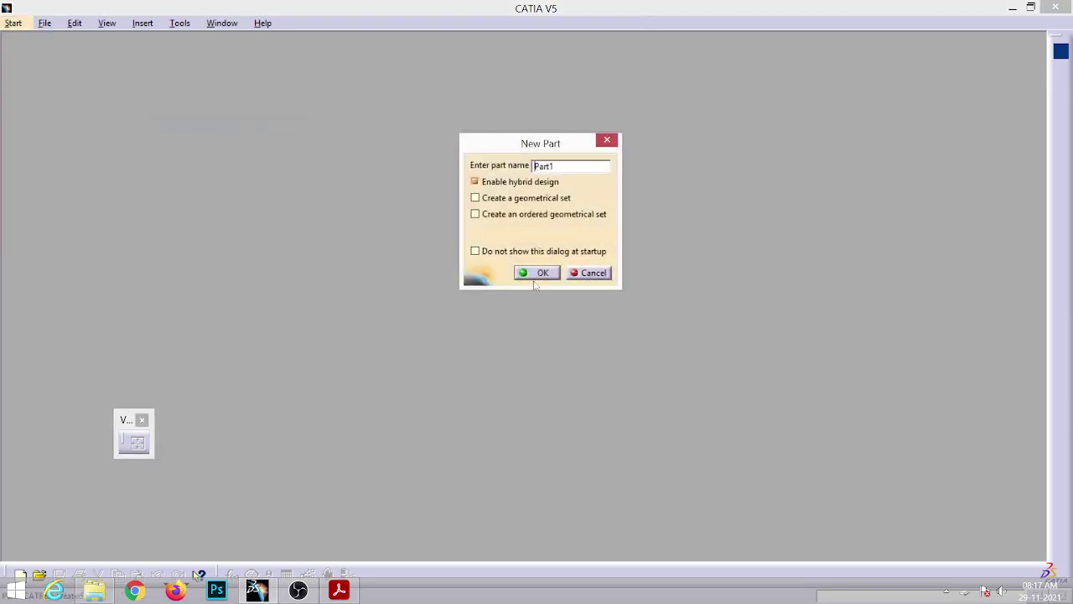
pyautogui.click(542, 275)
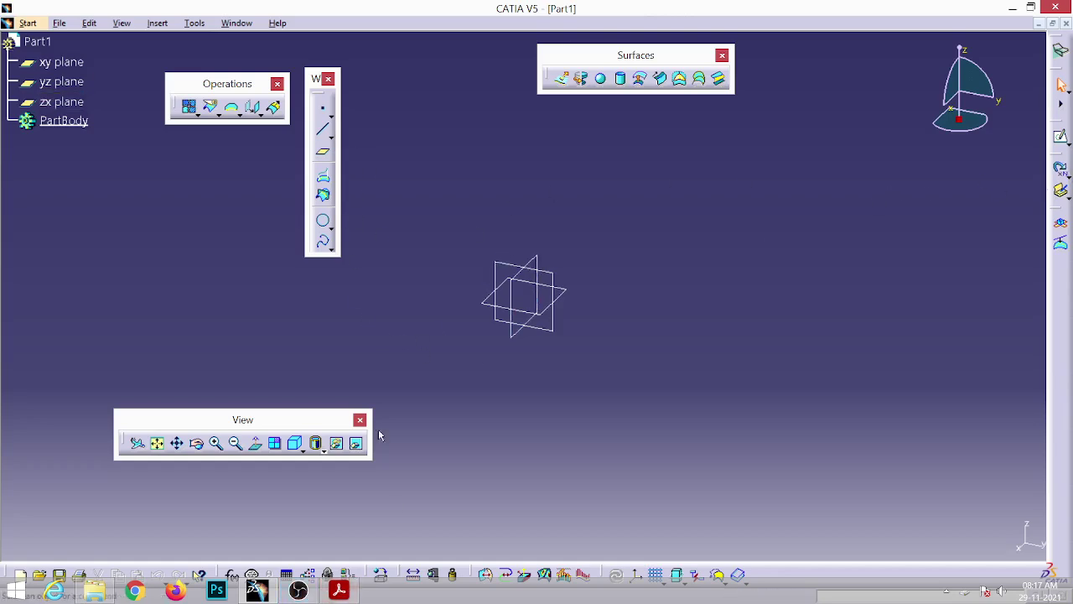
# Step: Sketch a centered rectangle about 125 mm wide and 94 mm high on the xy plane, centred on the horizontal axis
pyautogui.click(568, 292)
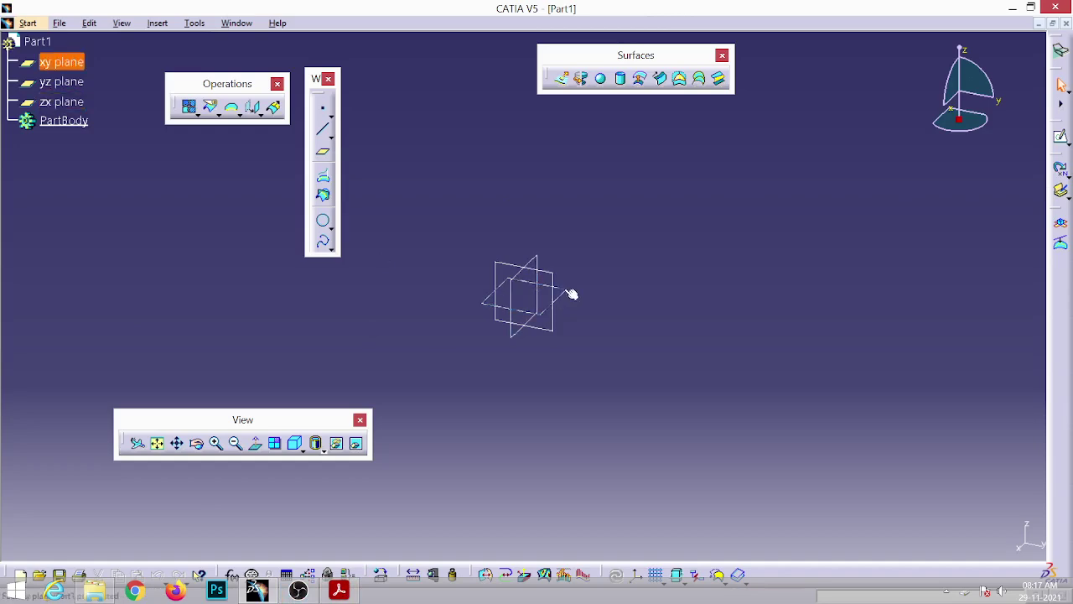
pyautogui.click(1061, 139)
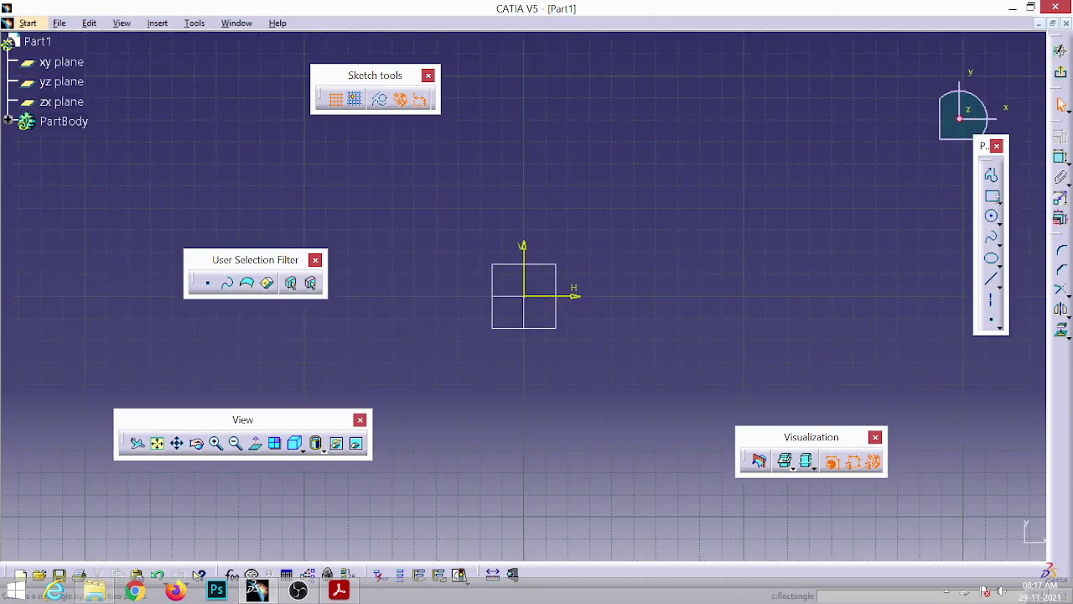
pyautogui.click(999, 201)
pyautogui.click(1043, 214)
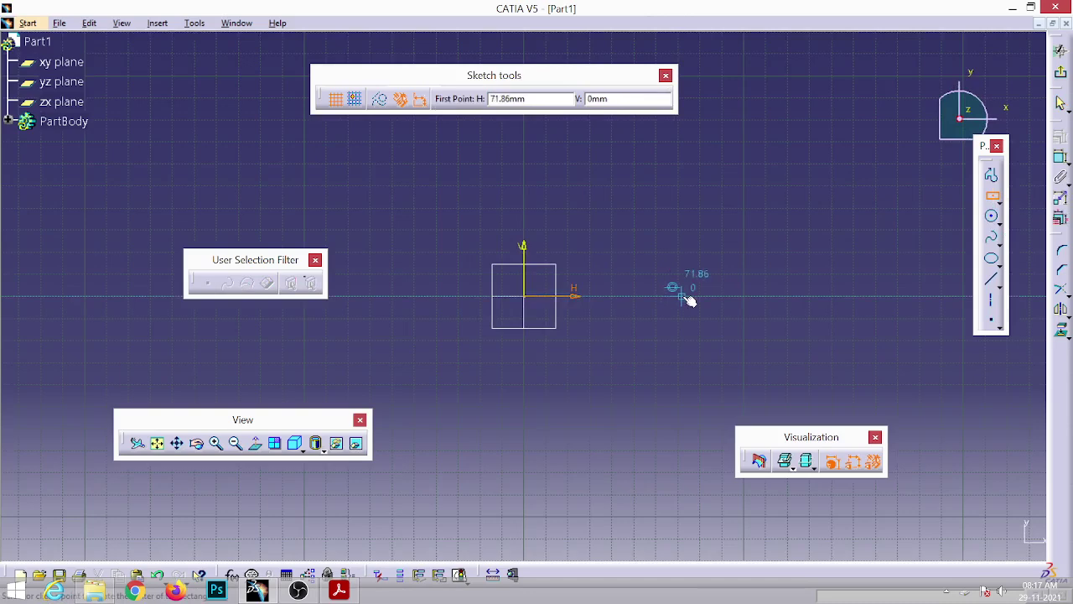
pyautogui.click(682, 296)
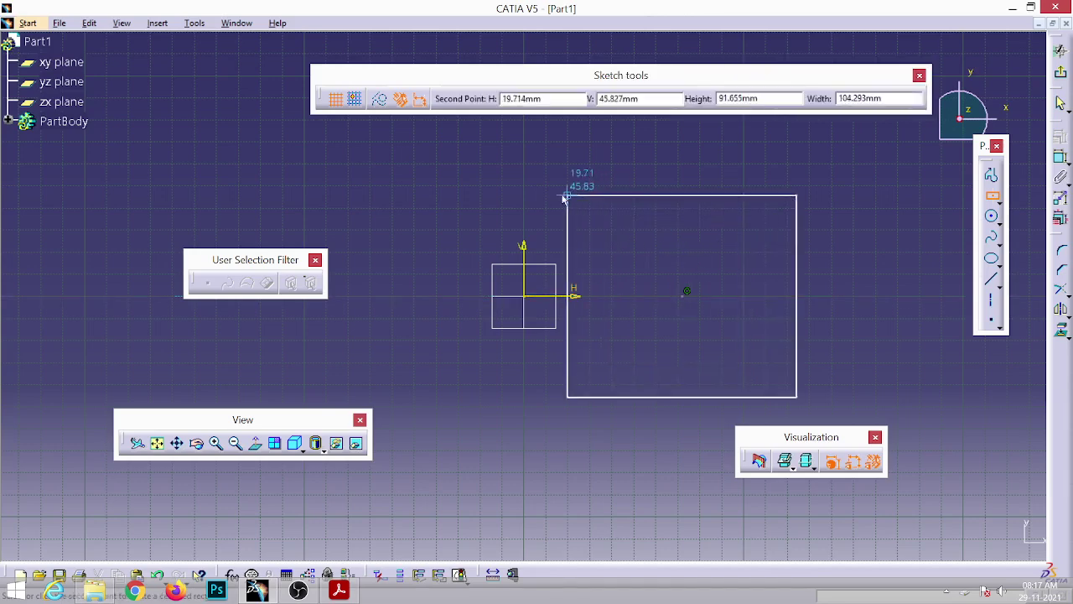
pyautogui.click(545, 192)
pyautogui.click(605, 212)
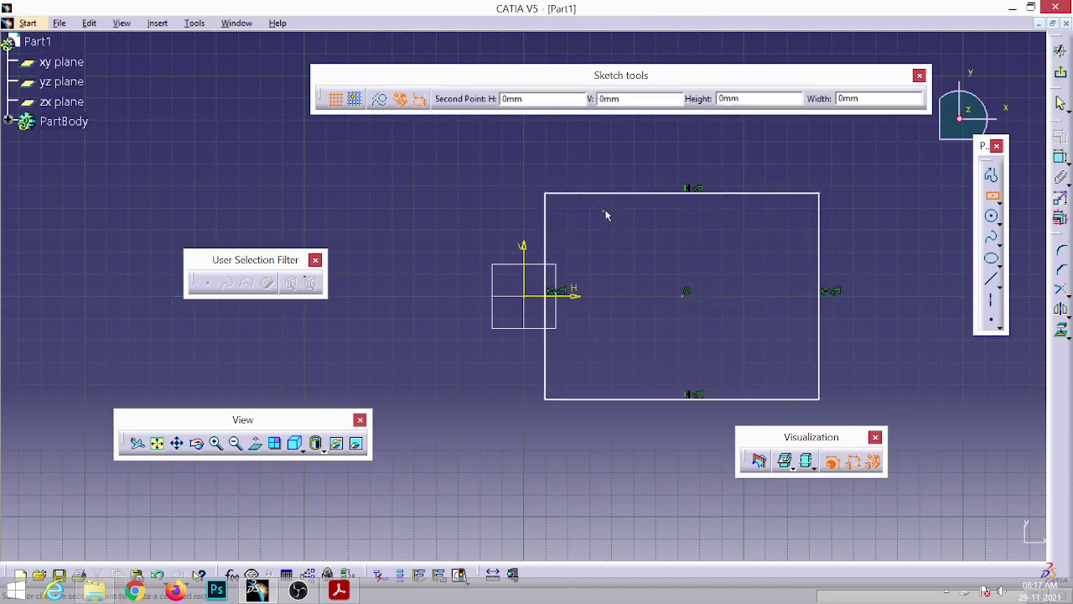
pyautogui.press('Escape')
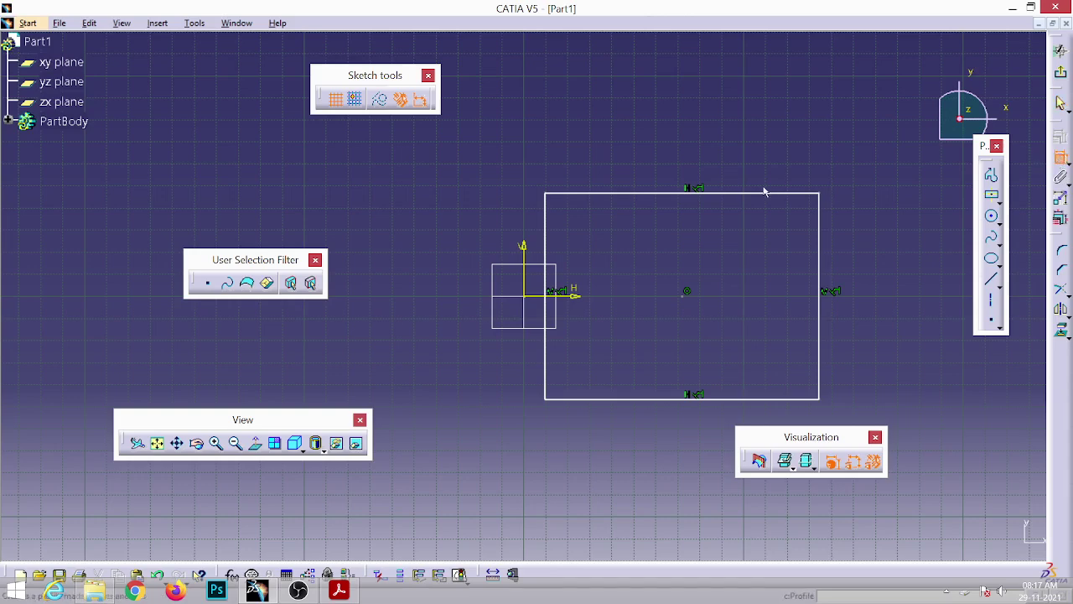
# Step: Constrain the rectangle's height between its two horizontal sides to 125 mm
pyautogui.click(738, 193)
pyautogui.click(746, 400)
pyautogui.click(872, 300)
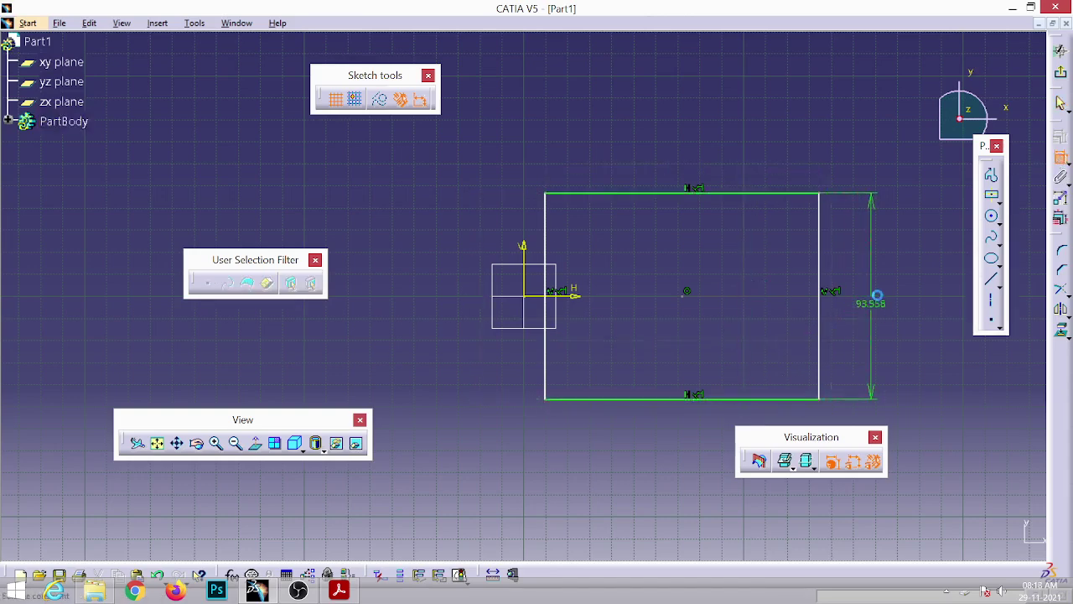
pyautogui.doubleClick(870, 297)
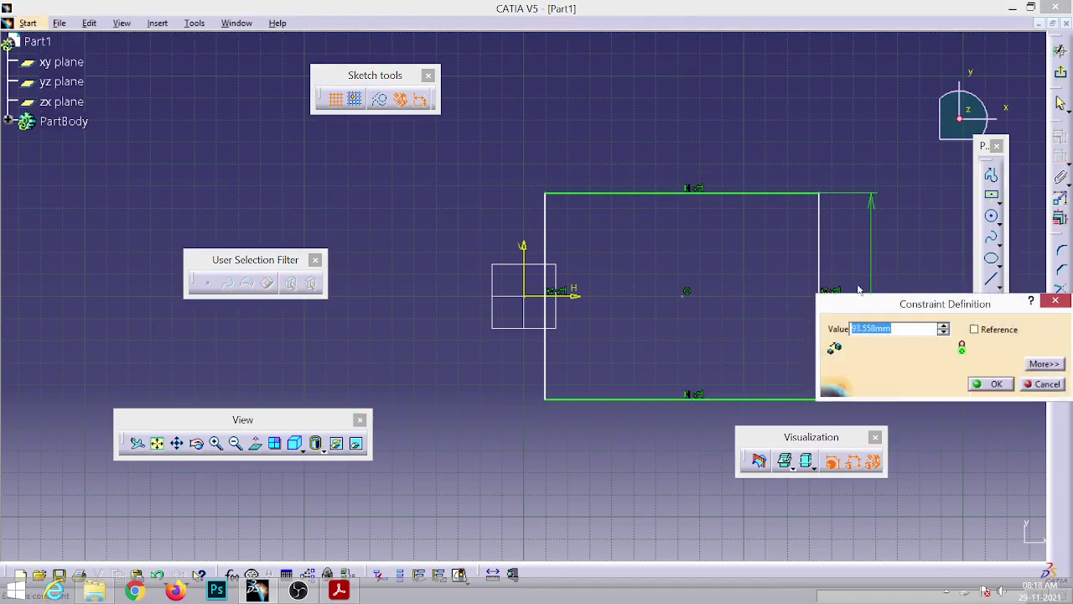
pyautogui.write('125')
pyautogui.press('Return')
# Step: Constrain the rectangle's width between its two vertical sides to 200 mm
pyautogui.click(545, 186)
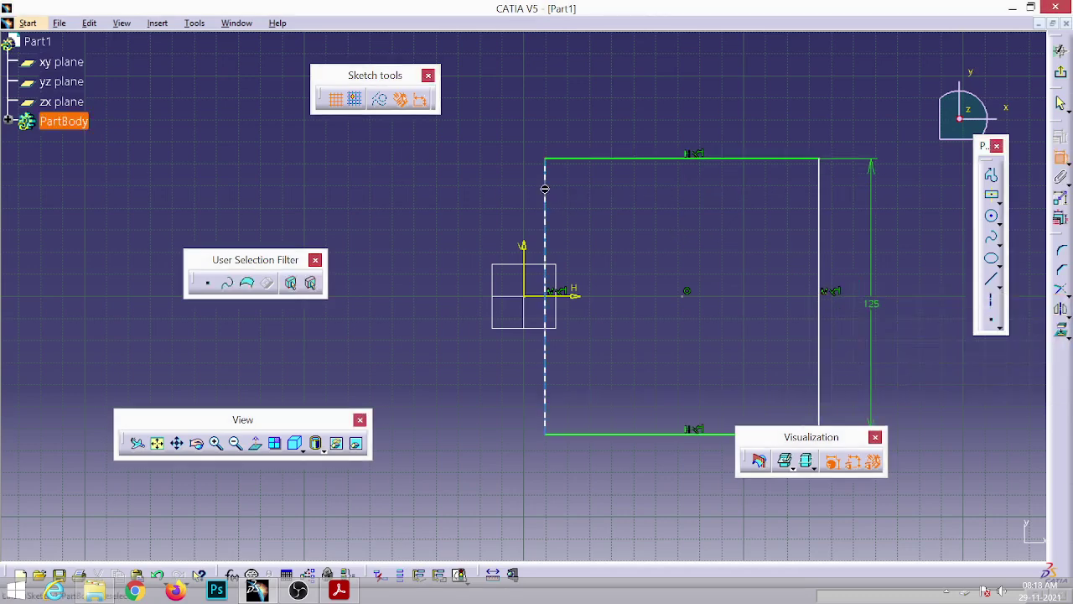
pyautogui.click(819, 230)
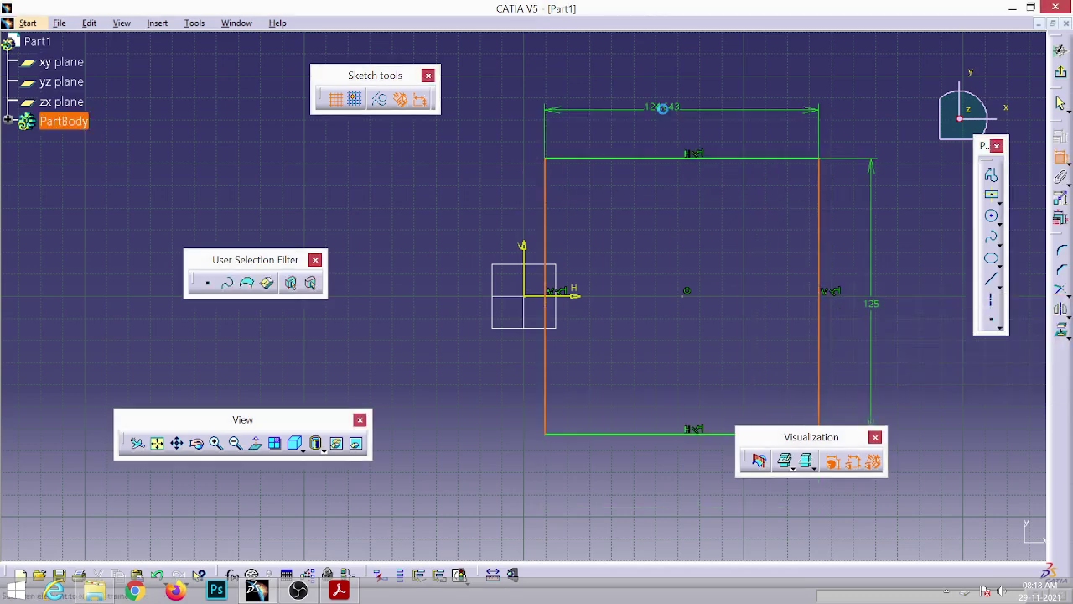
pyautogui.doubleClick(665, 108)
pyautogui.write('200')
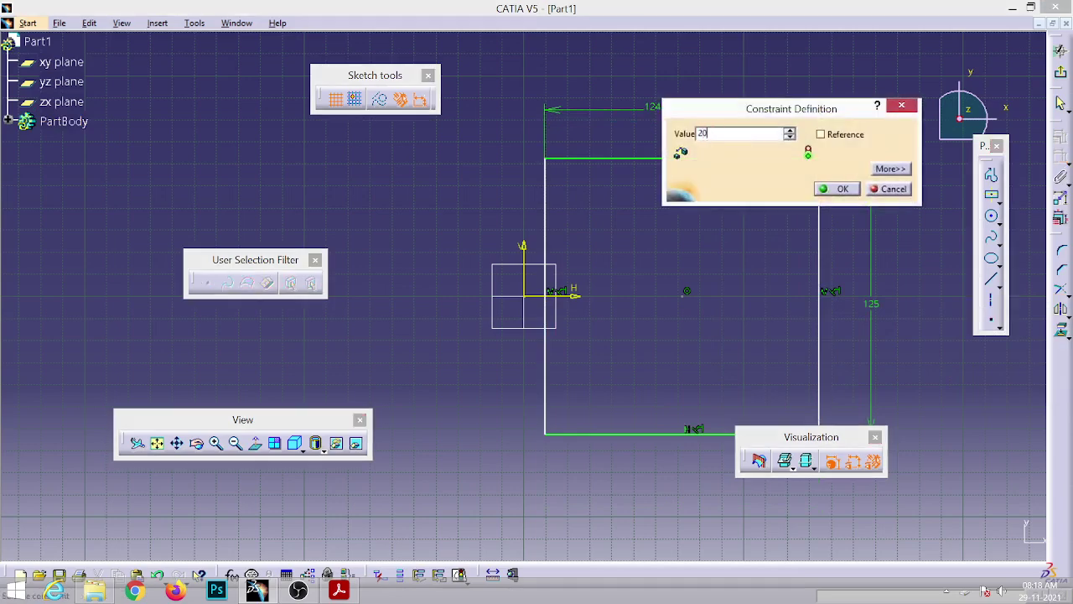
pyautogui.press('Return')
# Step: Make the rectangle's left side coincident with the sketch's vertical axis
pyautogui.moveTo(668, 231); pyautogui.dragTo(601, 201, button='middle')
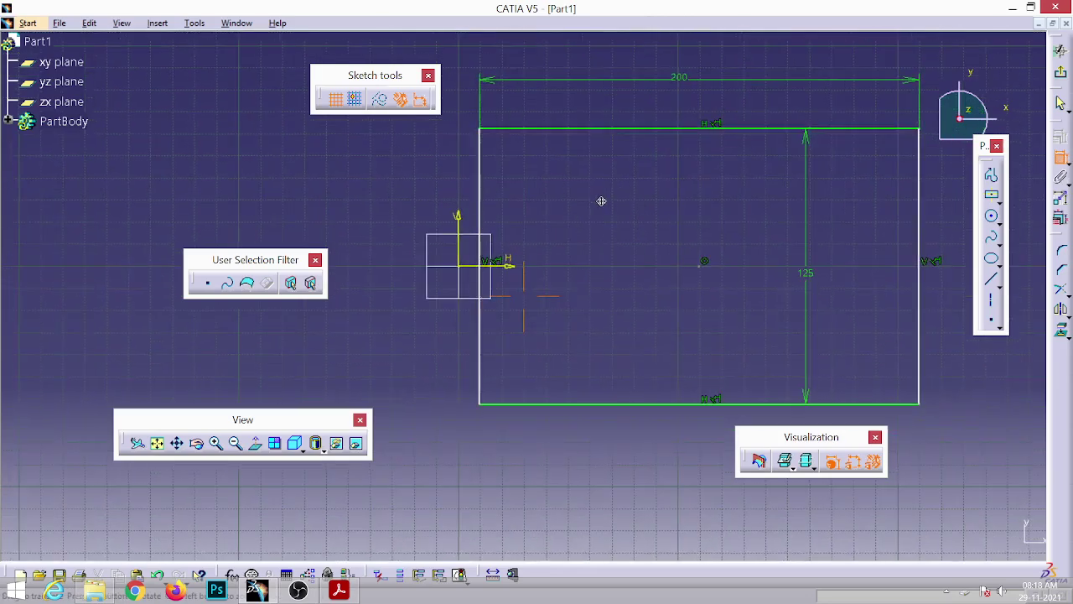
pyautogui.click(480, 201)
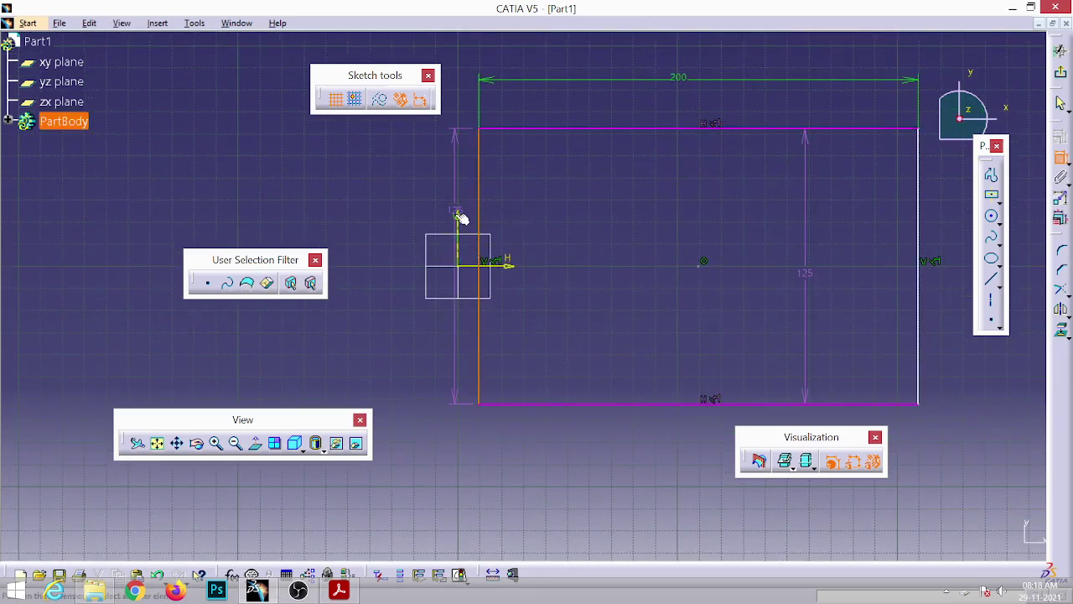
pyautogui.click(457, 212)
pyautogui.rightClick(344, 197)
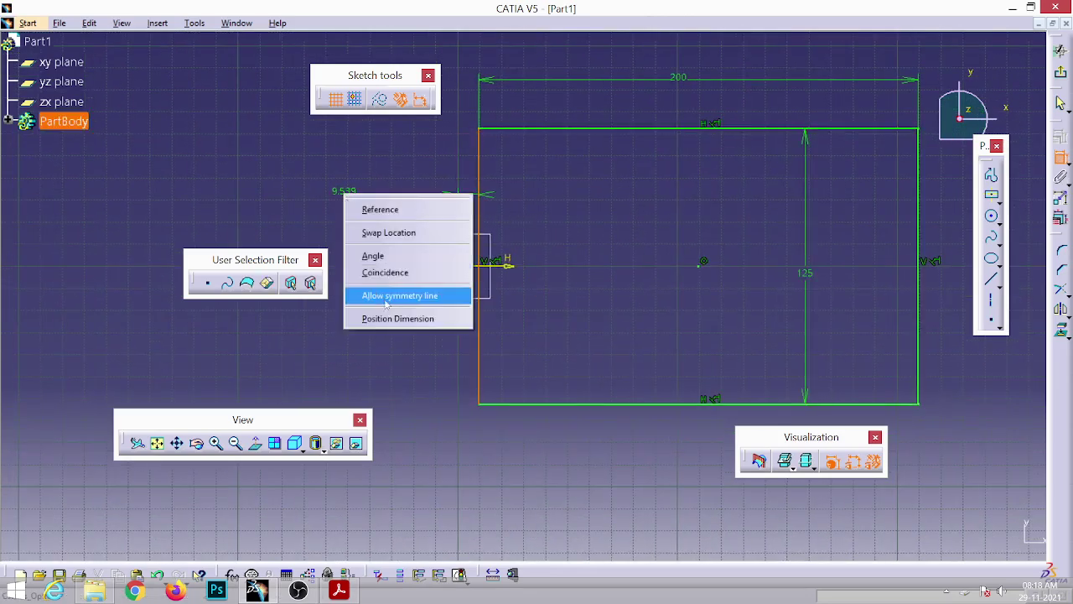
pyautogui.click(394, 274)
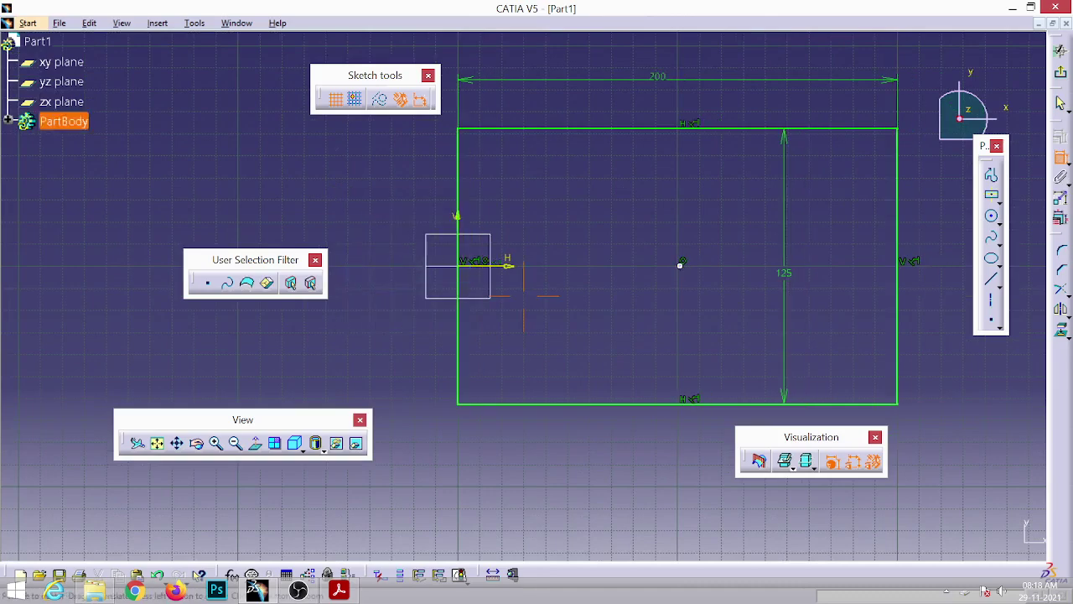
pyautogui.moveTo(680, 263); pyautogui.dragTo(666, 304, button='middle')
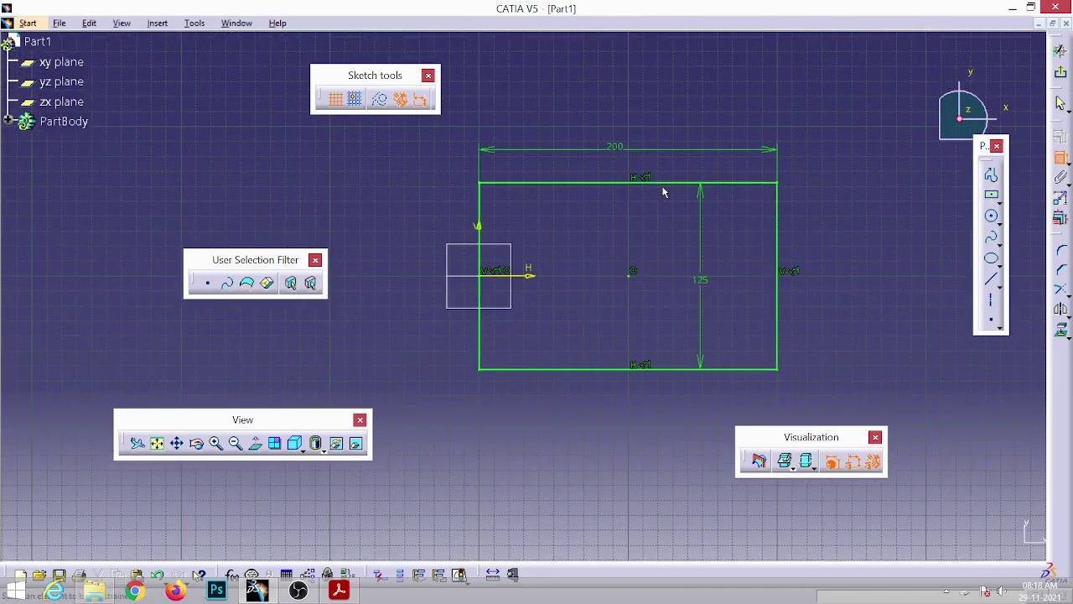
pyautogui.press('Escape')
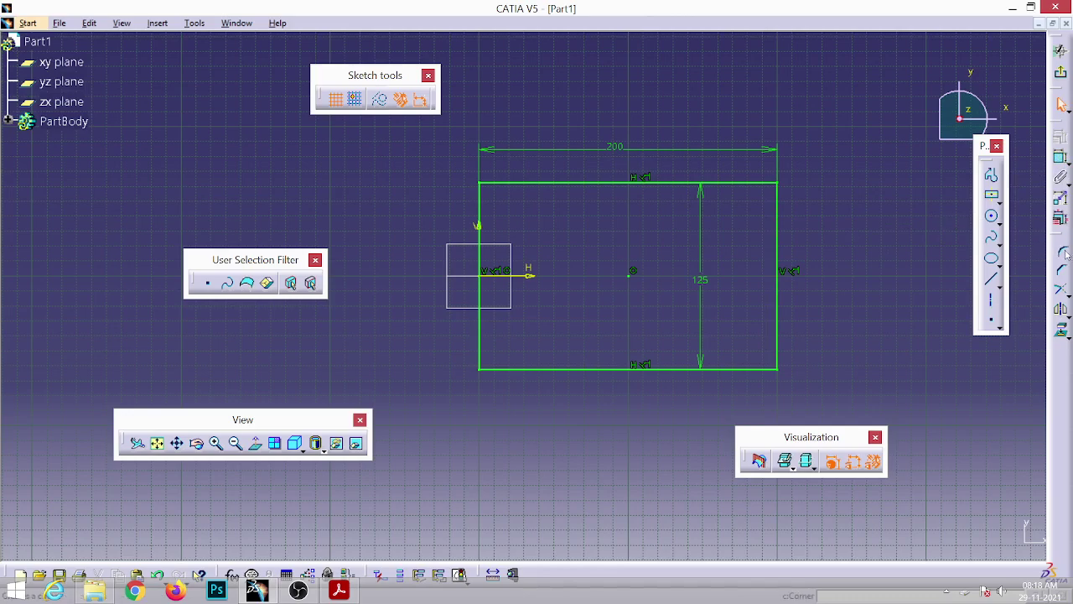
# Step: Round all four corners of the rectangle with a 30 mm radius
pyautogui.moveTo(956, 480); pyautogui.dragTo(420, 181)
pyautogui.moveTo(1059, 238); pyautogui.dragTo(891, 125)
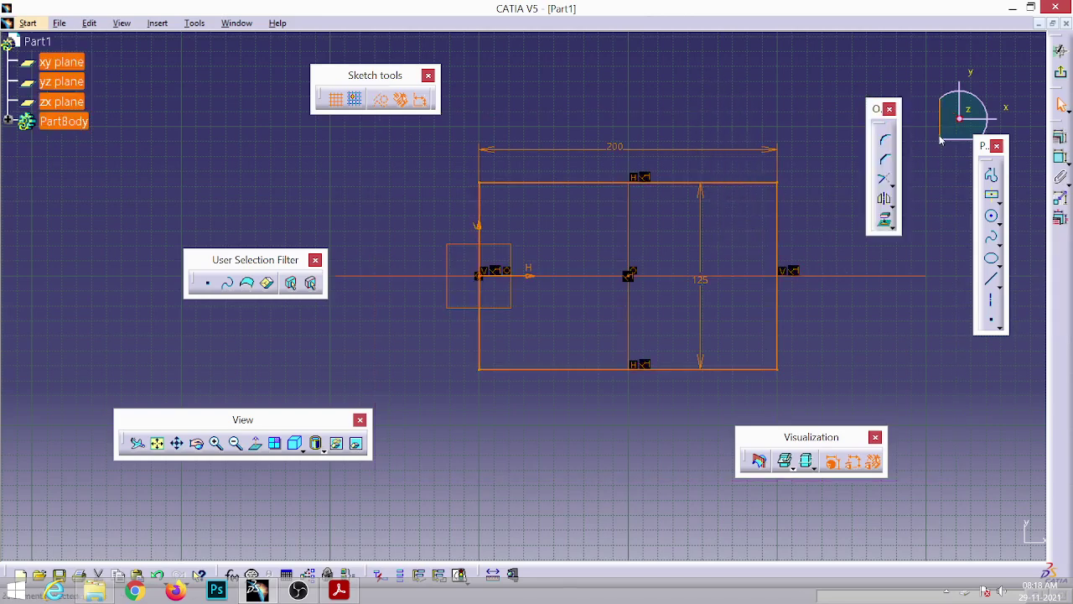
pyautogui.click(887, 139)
pyautogui.write('30')
pyautogui.press('Return')
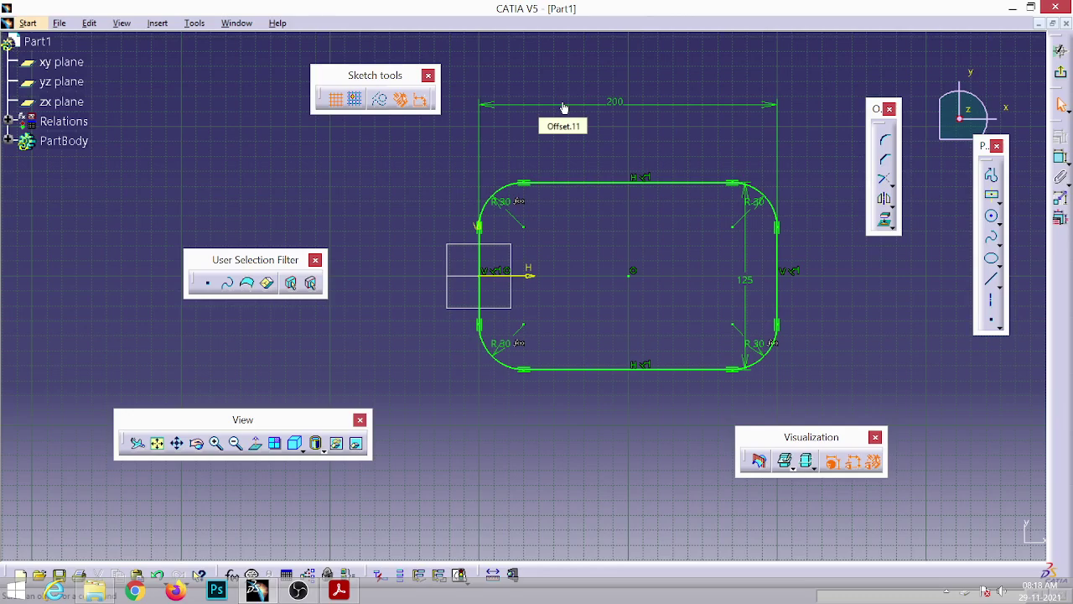
# Step: Exit the sketch and extrude the rounded rectangle as a surface 200 mm upward, normal to the xy plane
pyautogui.click(1060, 72)
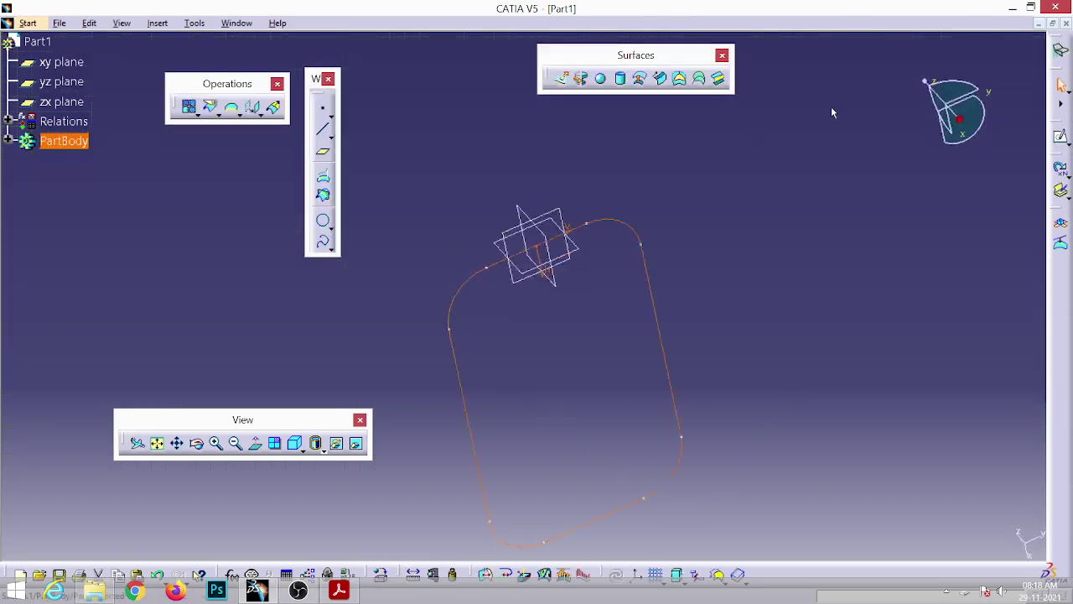
pyautogui.click(561, 78)
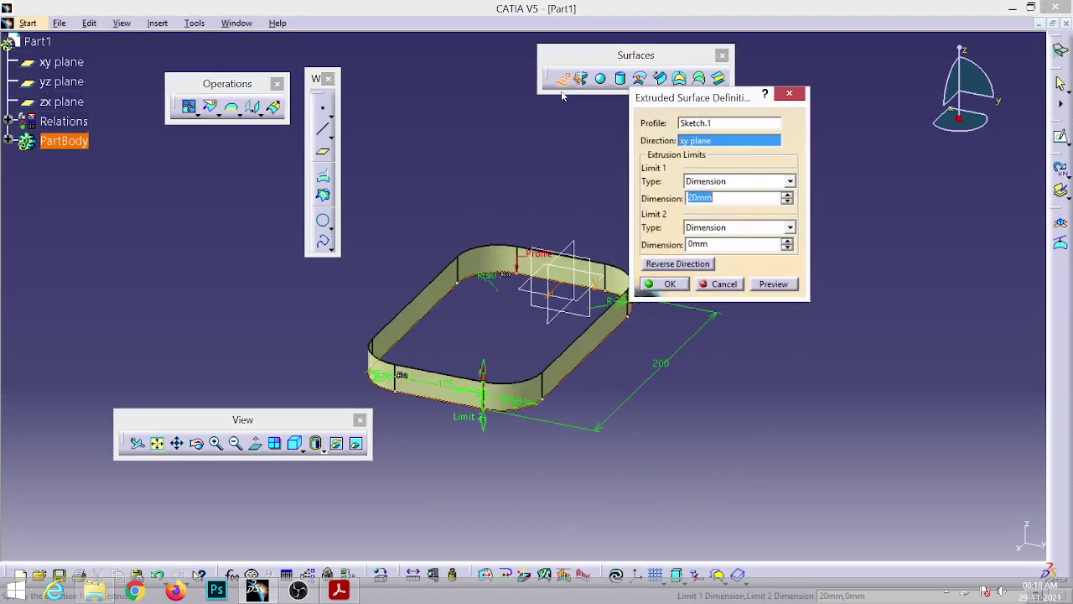
pyautogui.write('200')
pyautogui.click(678, 284)
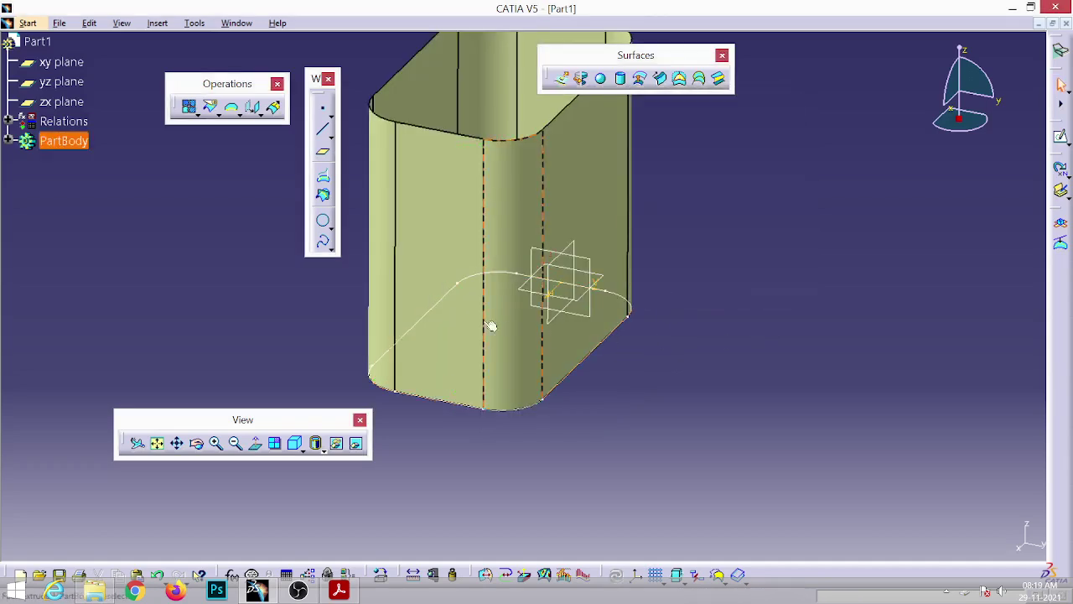
# Step: Consult the neck height in the oil can PDF in Acrobat Reader, and create a plane in CATIA offset 300 mm above the xy plane
pyautogui.moveTo(394, 304); pyautogui.dragTo(579, 324, button='middle')
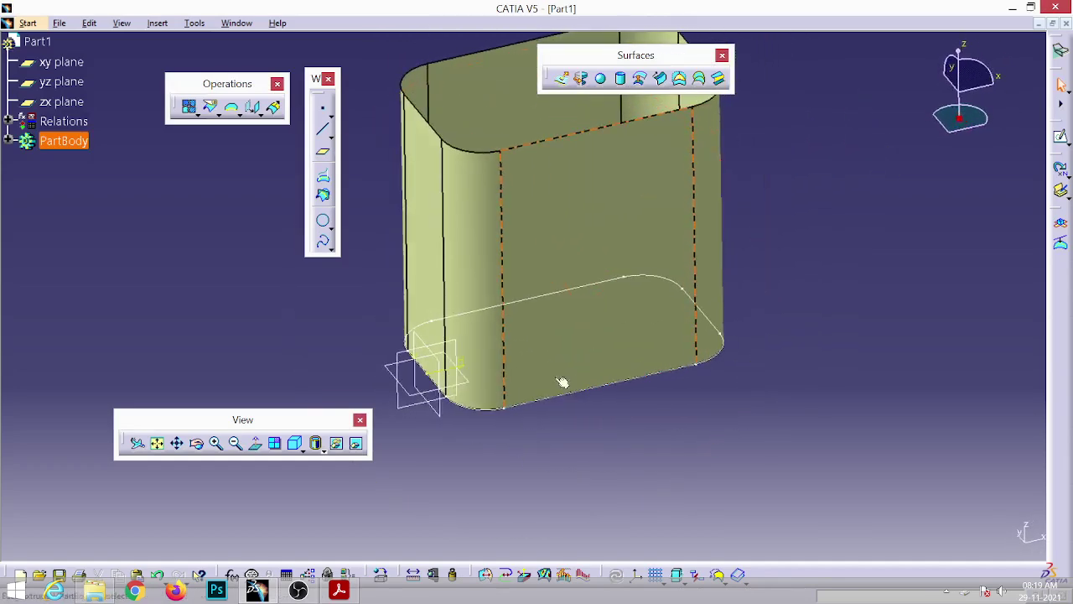
pyautogui.click(345, 591)
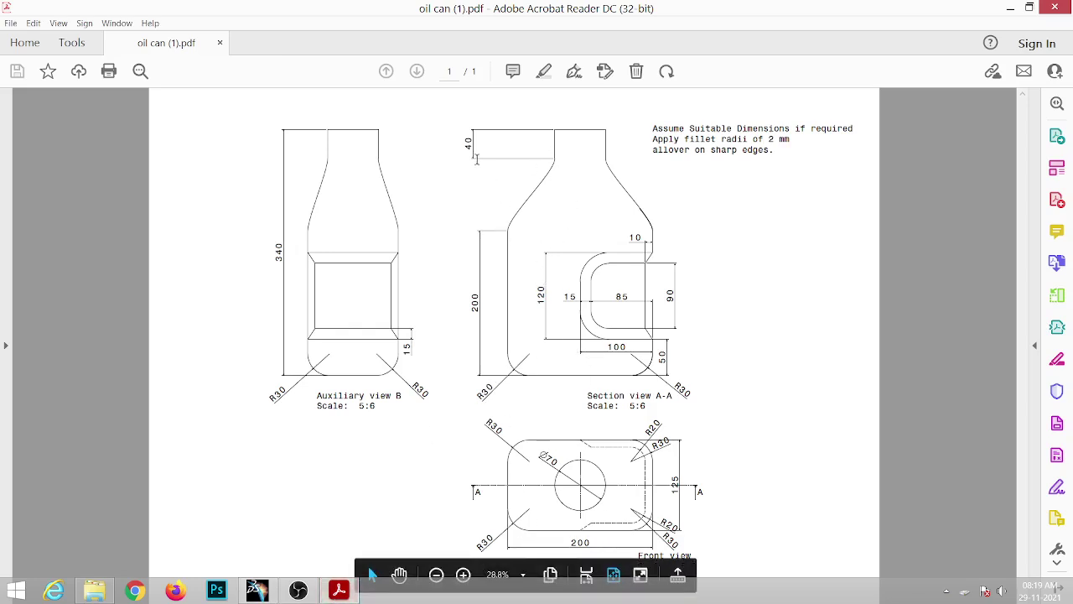
pyautogui.moveTo(344, 590)
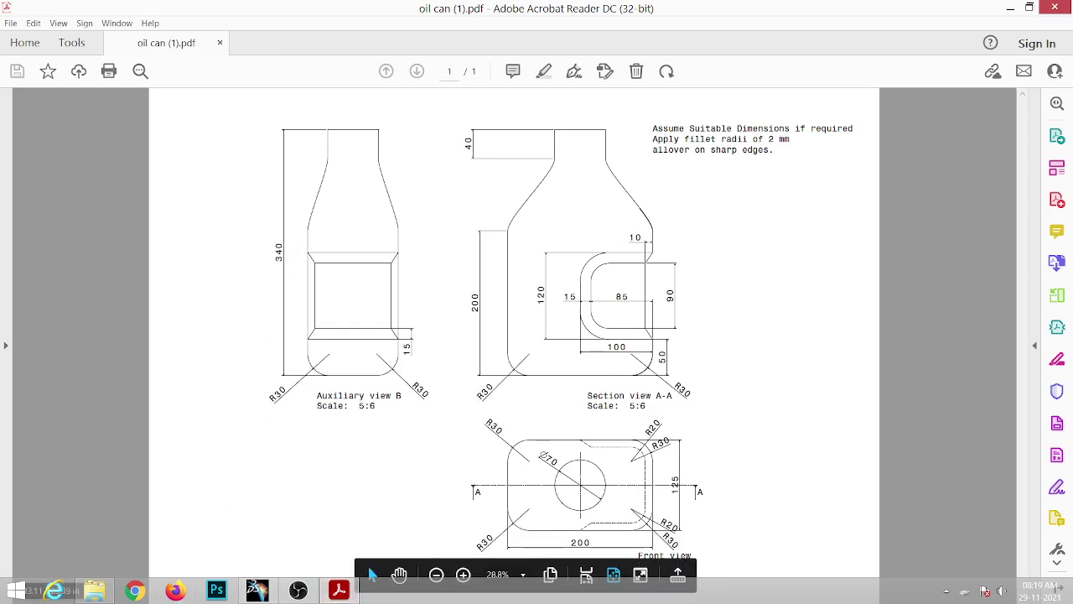
pyautogui.click(257, 590)
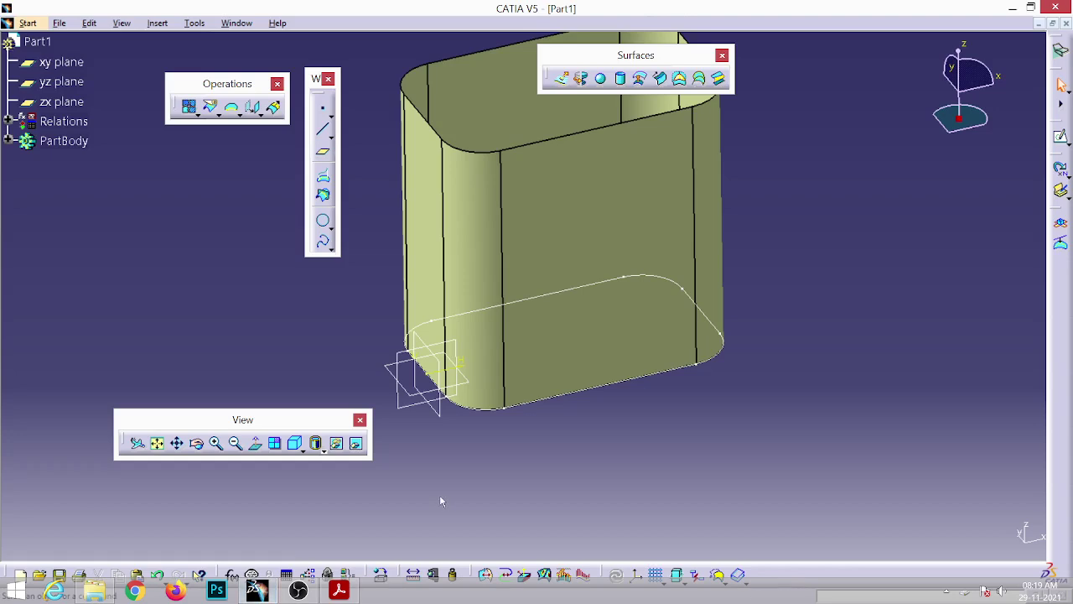
pyautogui.click(323, 152)
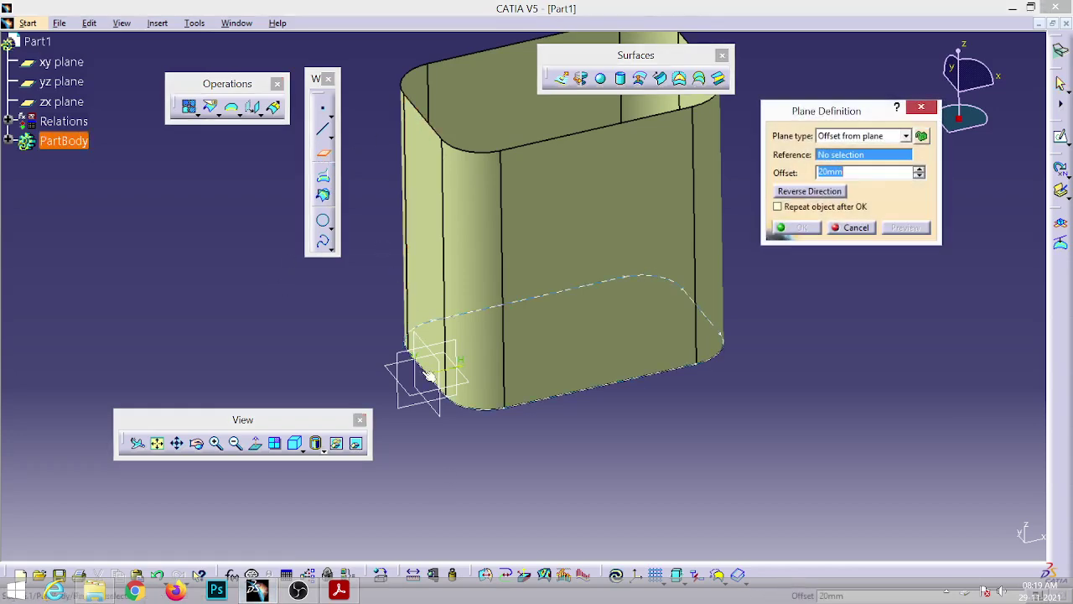
pyautogui.click(421, 393)
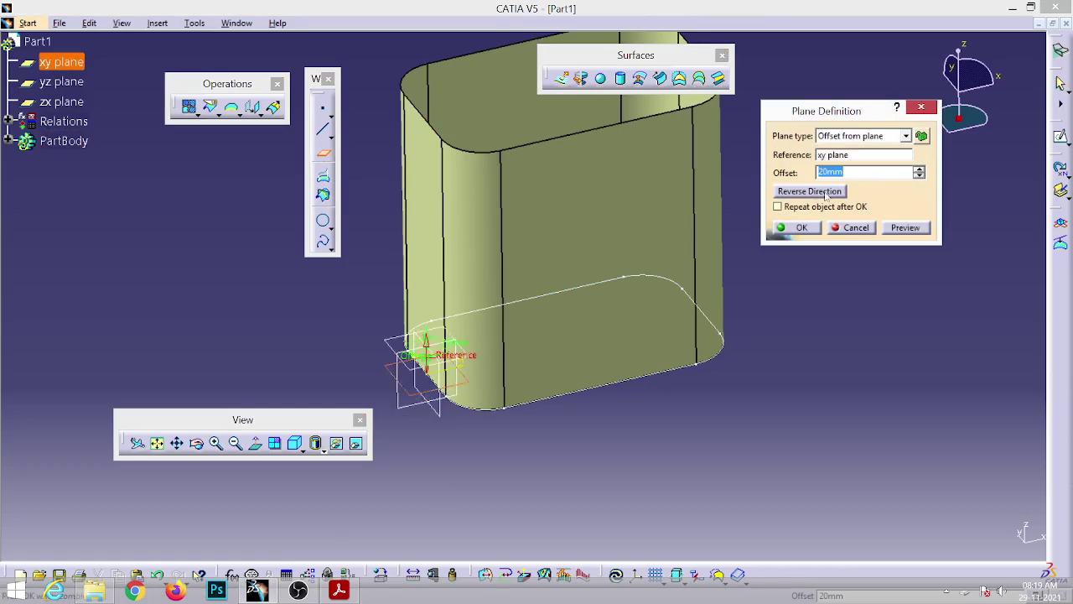
pyautogui.write('300')
pyautogui.press('Return')
pyautogui.moveTo(647, 215); pyautogui.dragTo(676, 324, button='middle')
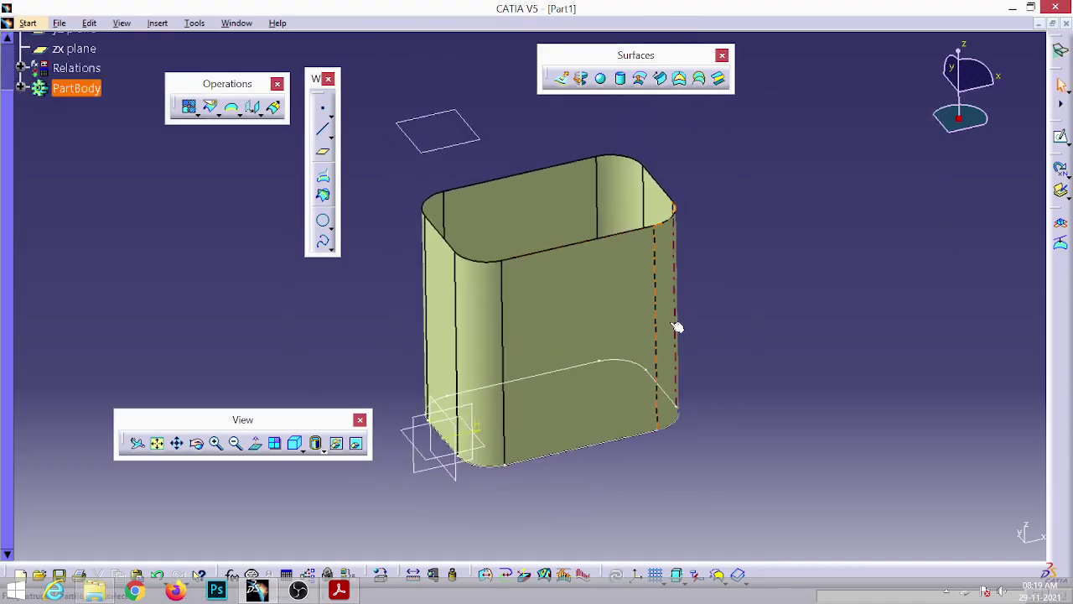
# Step: Sketch a circle about 77 mm in diameter on the plane above the body, centred on the horizontal axis inside the body outline
pyautogui.click(480, 139)
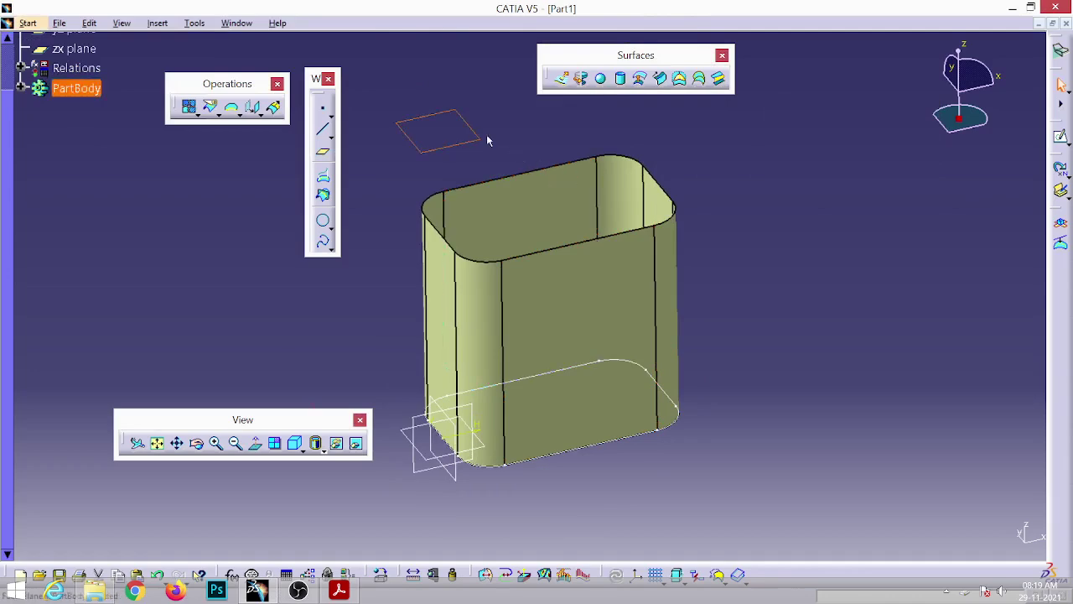
pyautogui.click(1060, 137)
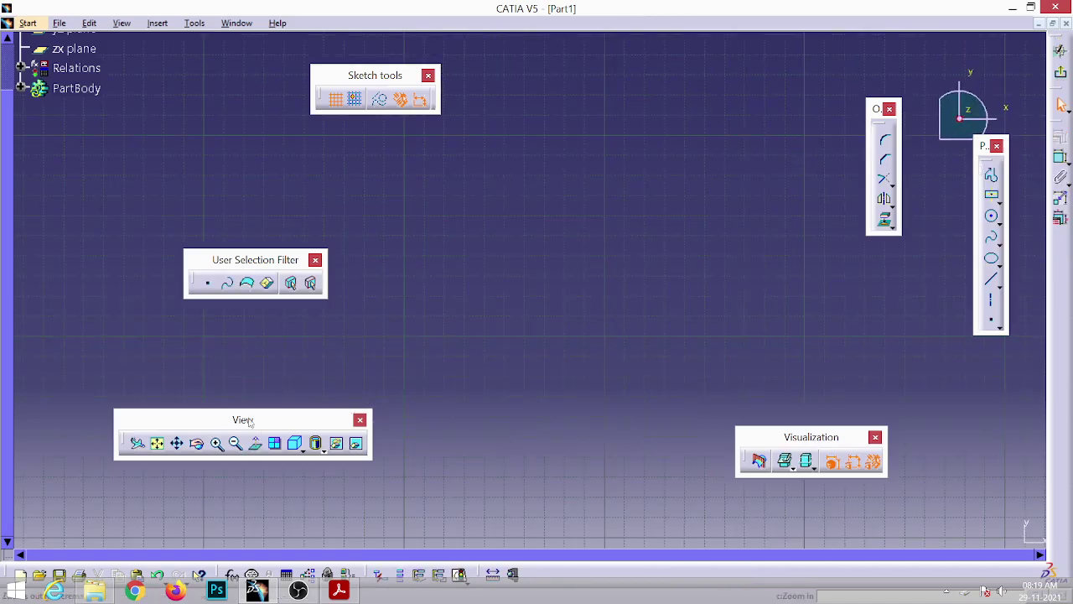
pyautogui.click(157, 443)
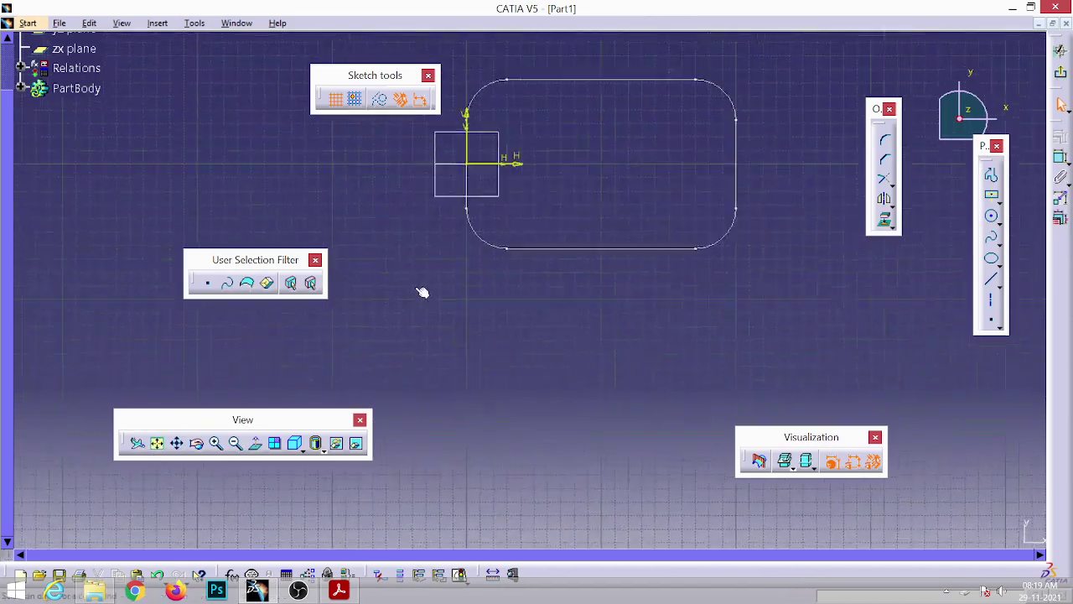
pyautogui.click(993, 218)
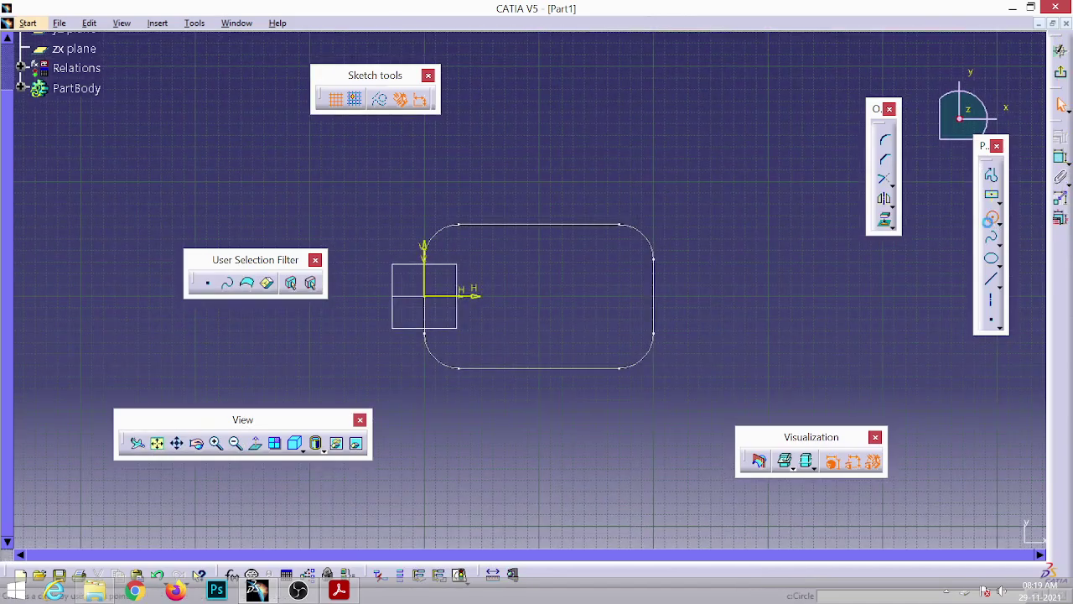
pyautogui.click(549, 294)
pyautogui.click(578, 326)
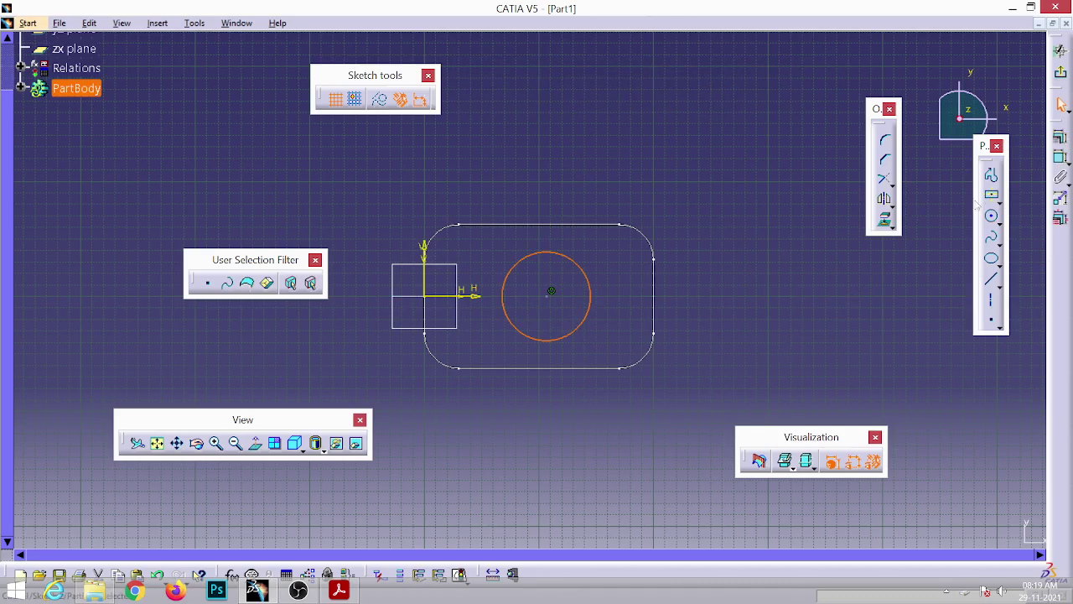
# Step: Dimension the neck circle's diameter and set it to 70 mm
pyautogui.click(1061, 155)
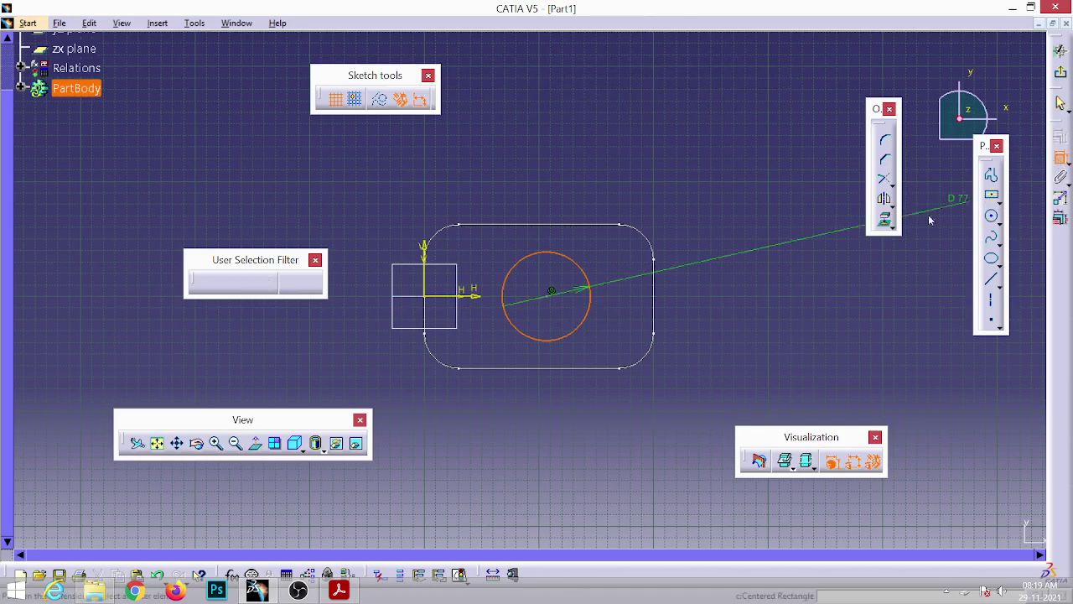
pyautogui.click(742, 244)
pyautogui.doubleClick(735, 244)
pyautogui.write('70')
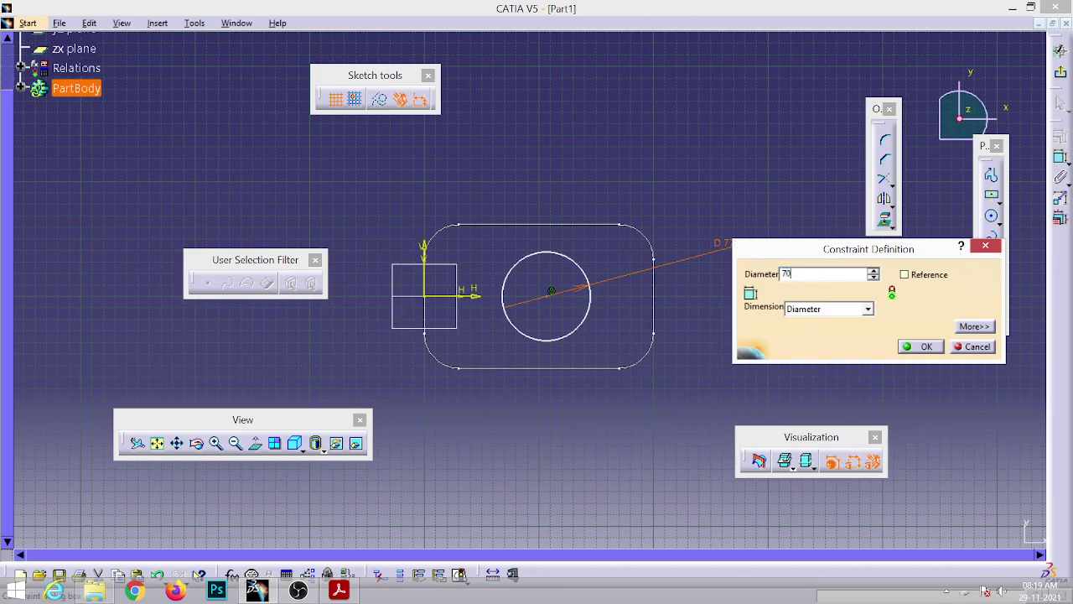
pyautogui.press('Return')
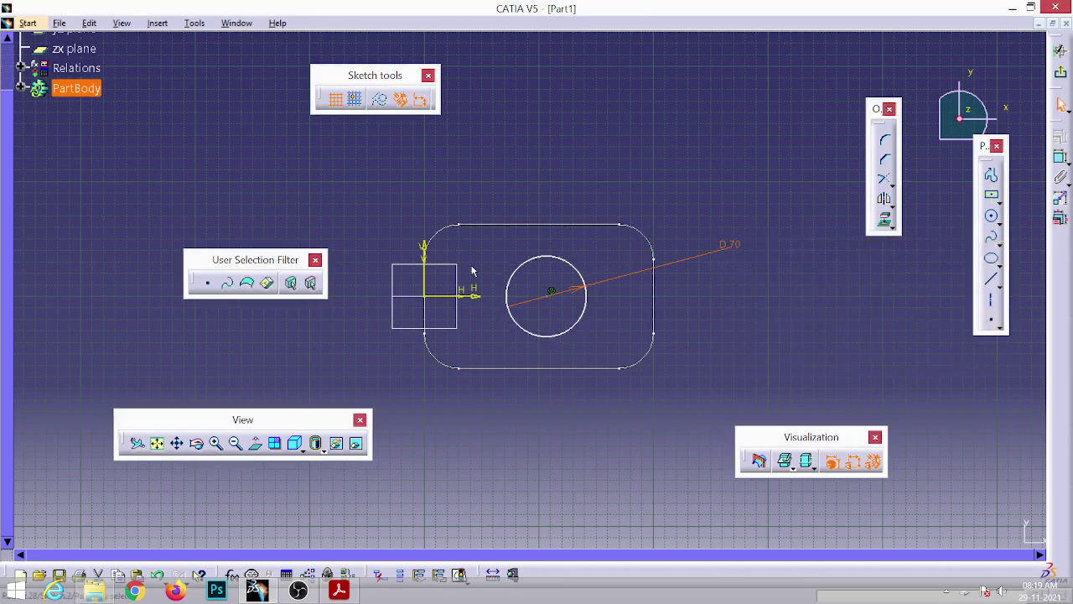
# Step: Dimension the circle's centre from the sketch's vertical axis and set the distance to 100 mm
pyautogui.click(424, 280)
pyautogui.click(424, 280)
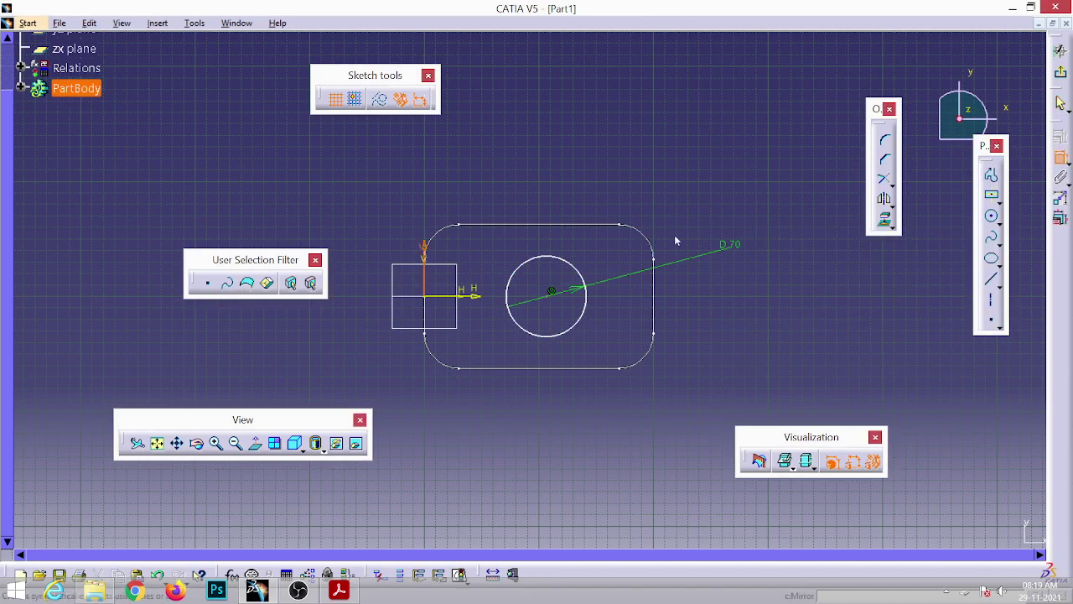
pyautogui.click(546, 300)
pyautogui.doubleClick(500, 183)
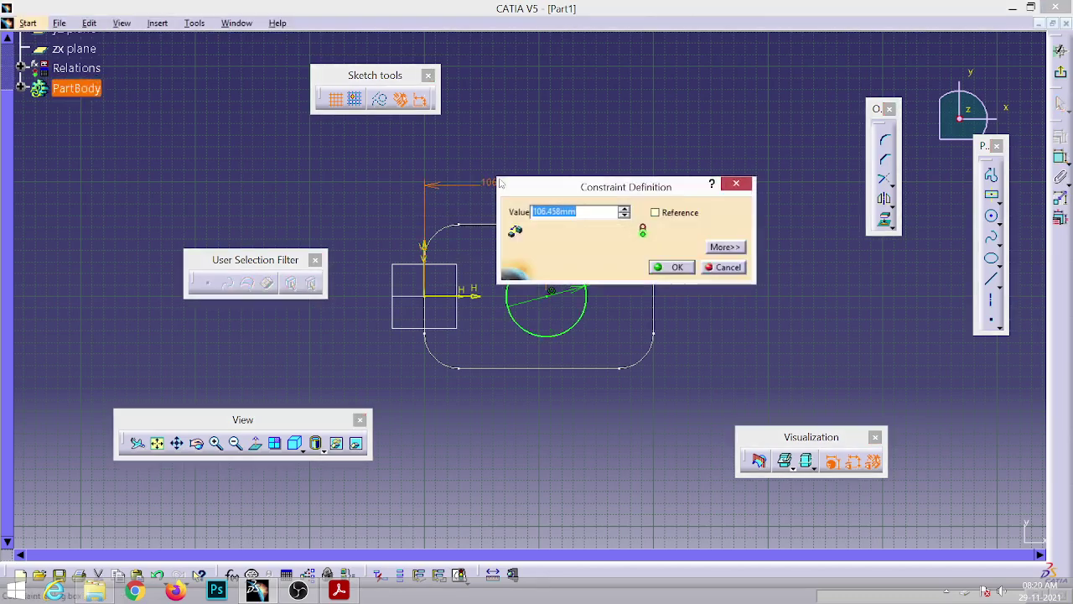
pyautogui.write('11')
pyautogui.write('00')
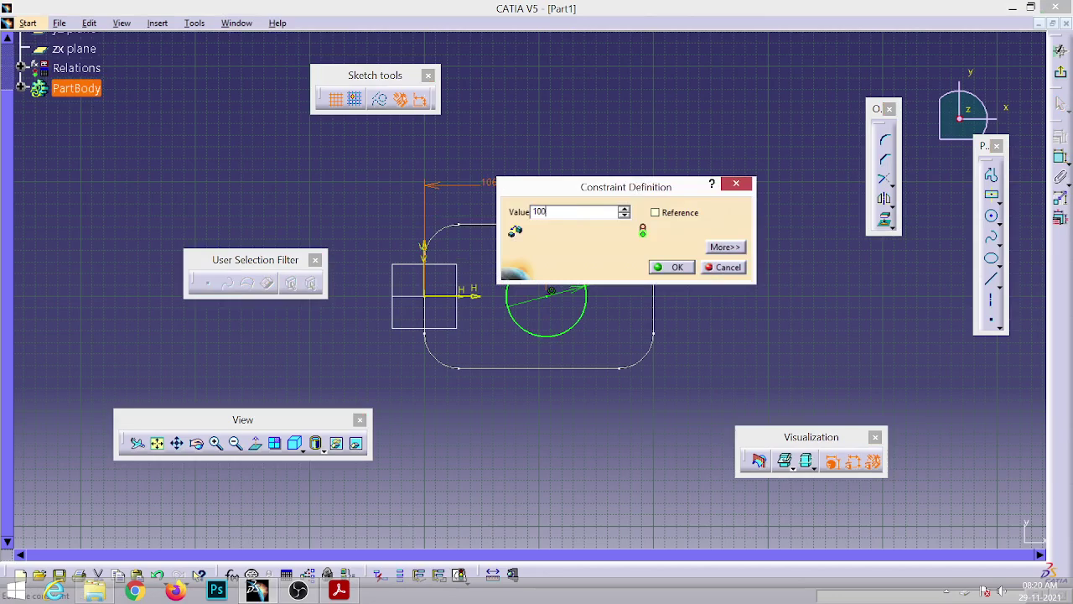
pyautogui.press('Return')
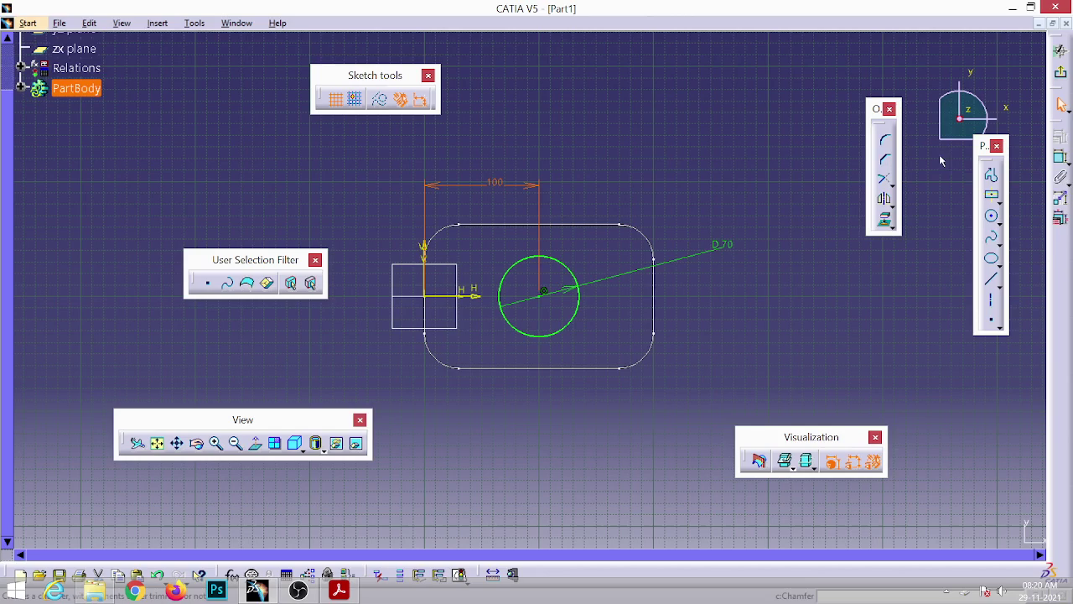
# Step: Exit the sketch and extrude the neck circle as a surface 40 mm upward, normal to its sketch plane
pyautogui.click(1061, 74)
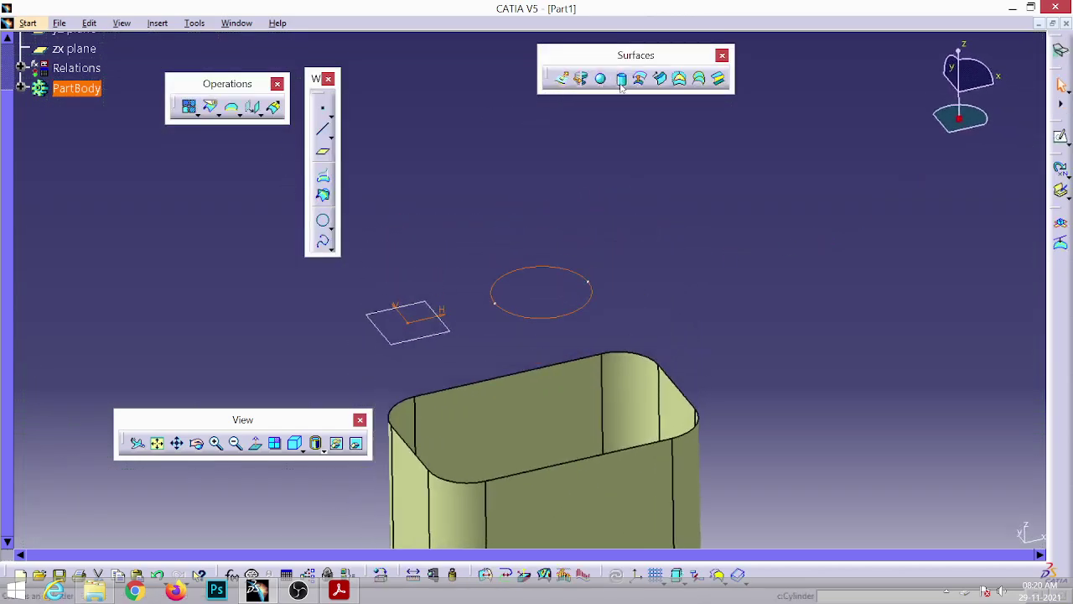
pyautogui.click(560, 79)
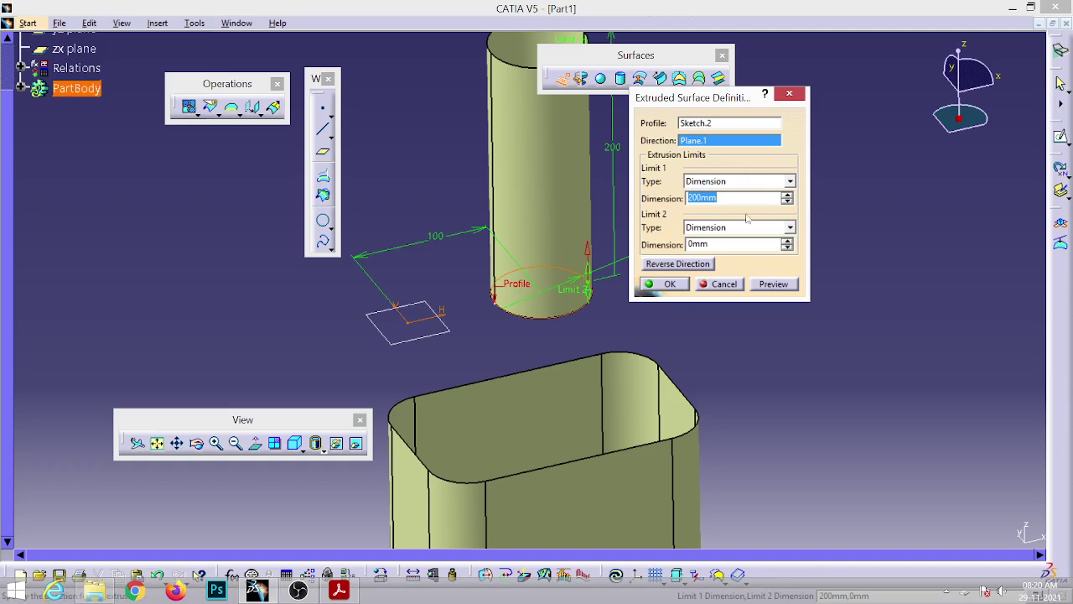
pyautogui.write('40')
pyautogui.press('Return')
pyautogui.moveTo(536, 369); pyautogui.dragTo(554, 302, button='middle')
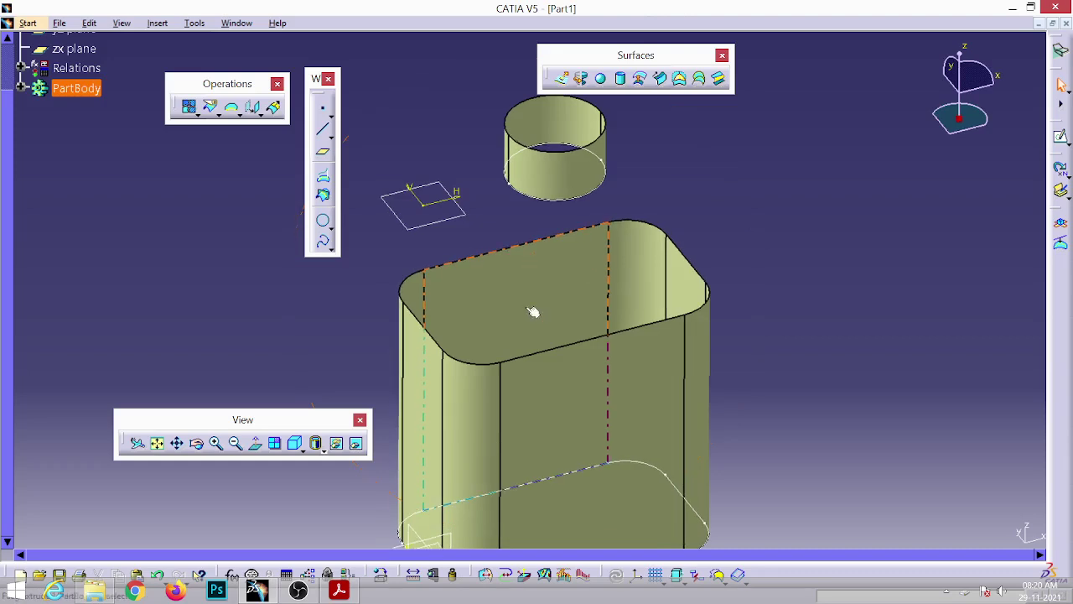
pyautogui.click(550, 231)
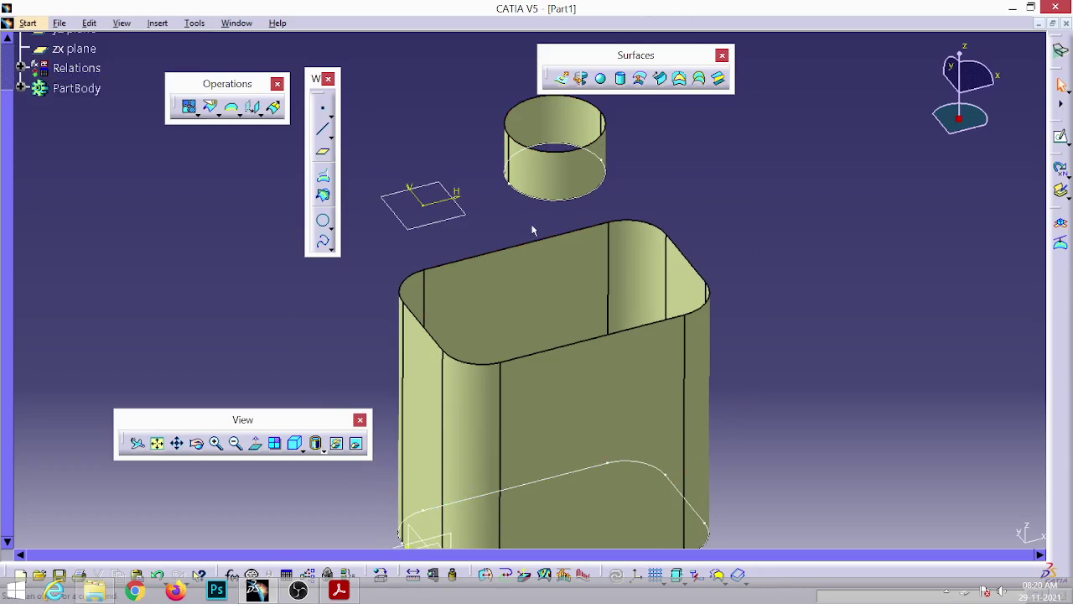
# Step: Create a boundary curve around the upper edge of the extruded body surface with point continuity
pyautogui.click(722, 82)
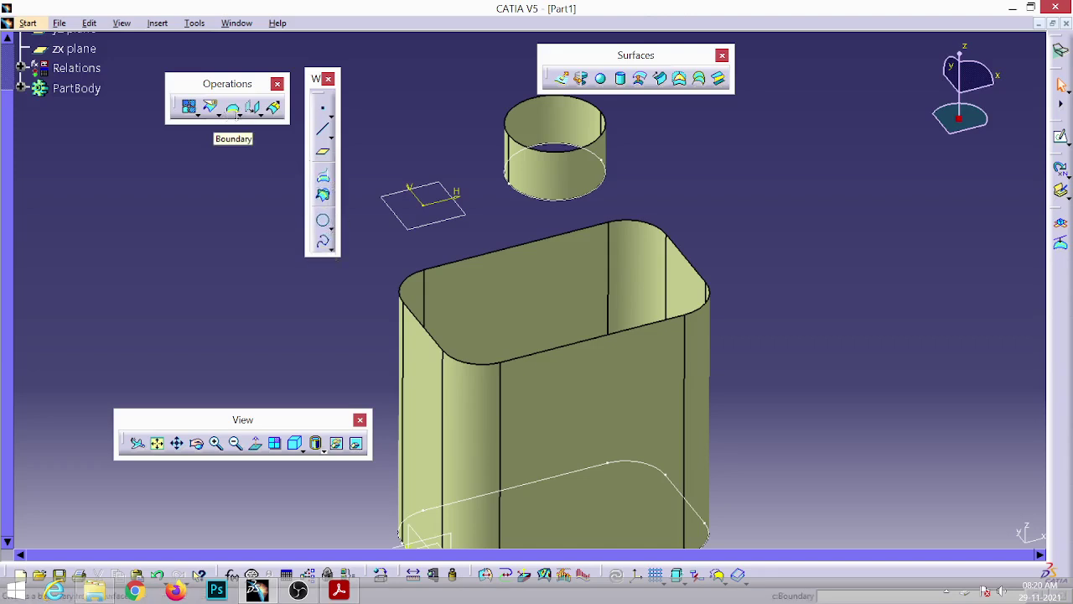
pyautogui.click(239, 118)
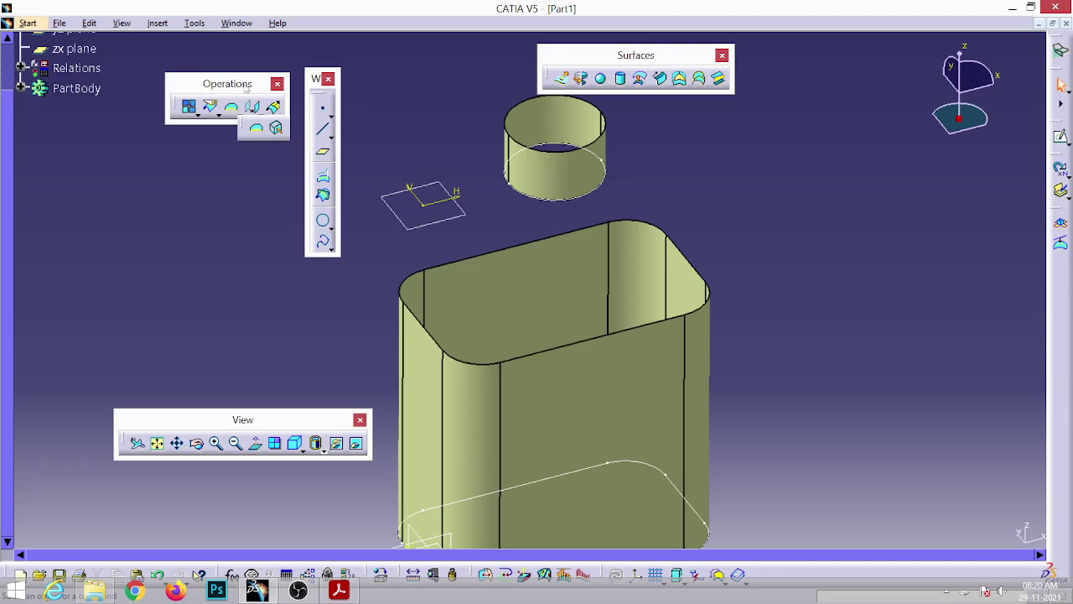
pyautogui.click(214, 136)
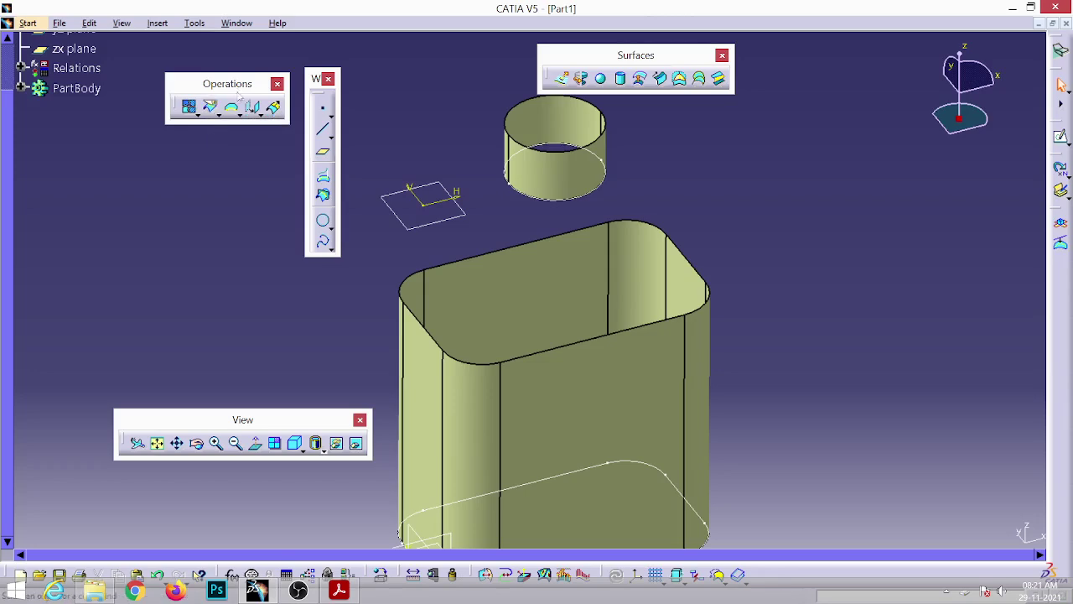
pyautogui.click(234, 115)
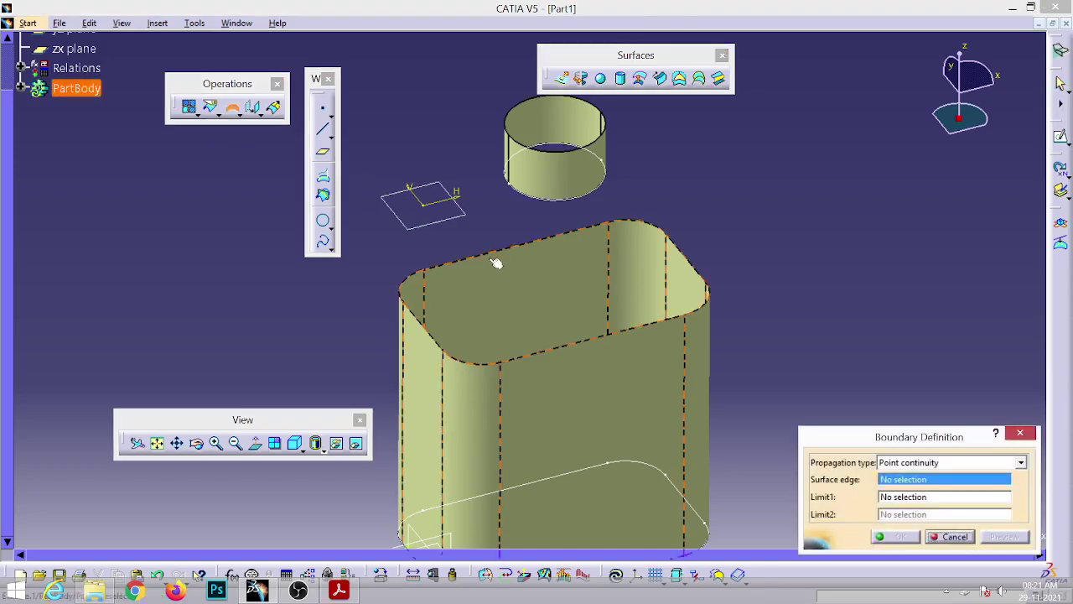
pyautogui.click(498, 252)
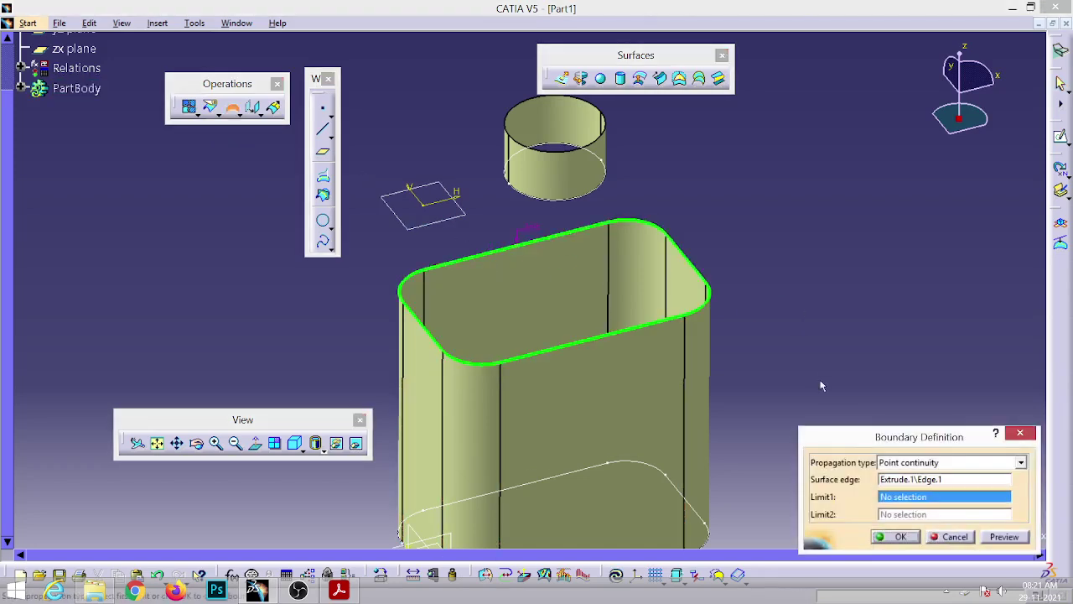
pyautogui.click(899, 537)
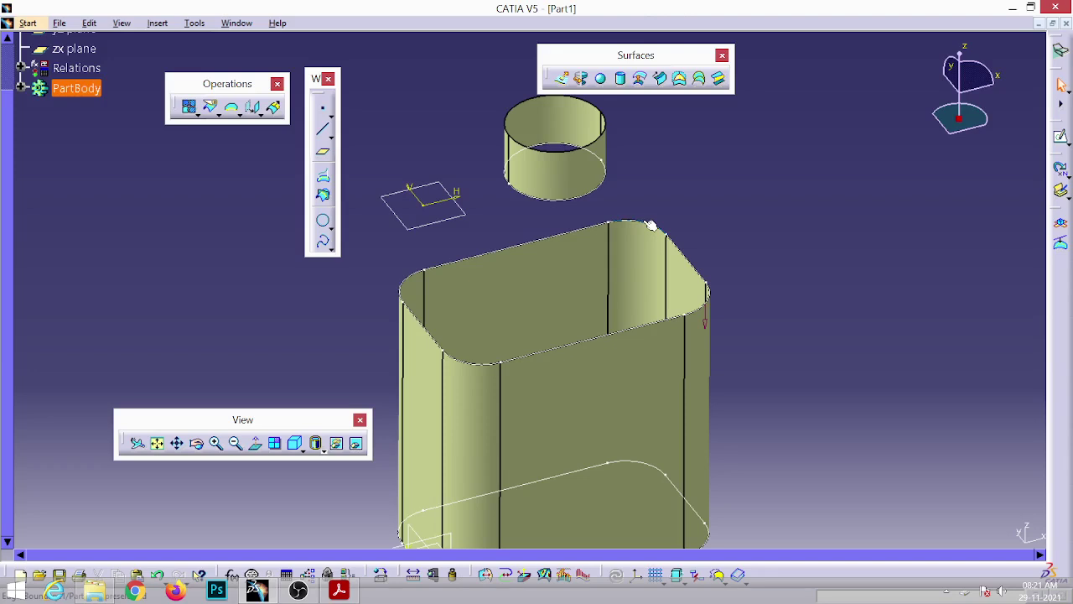
pyautogui.click(694, 157)
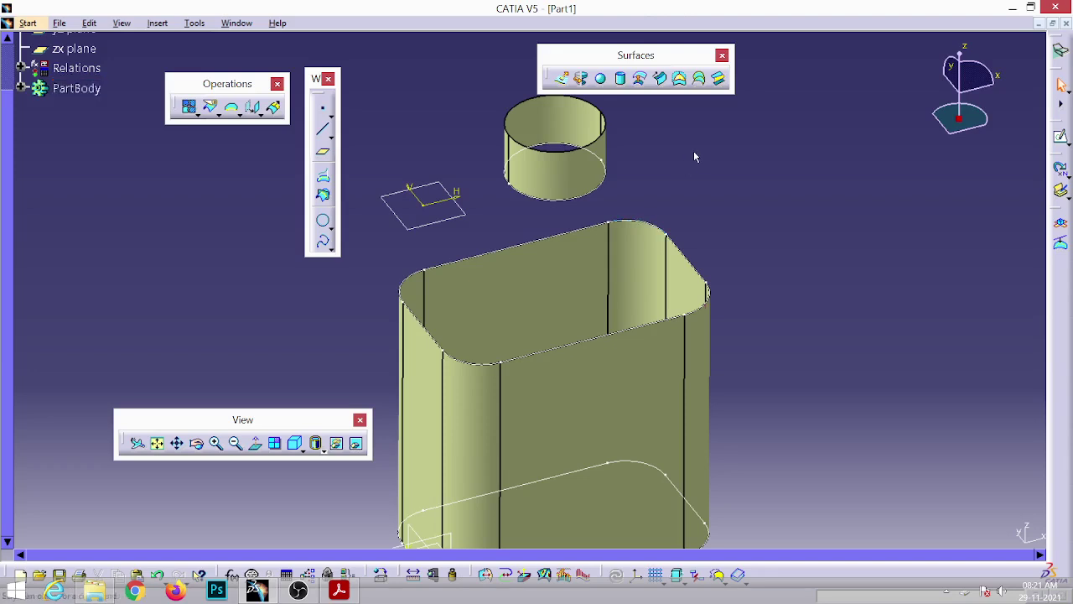
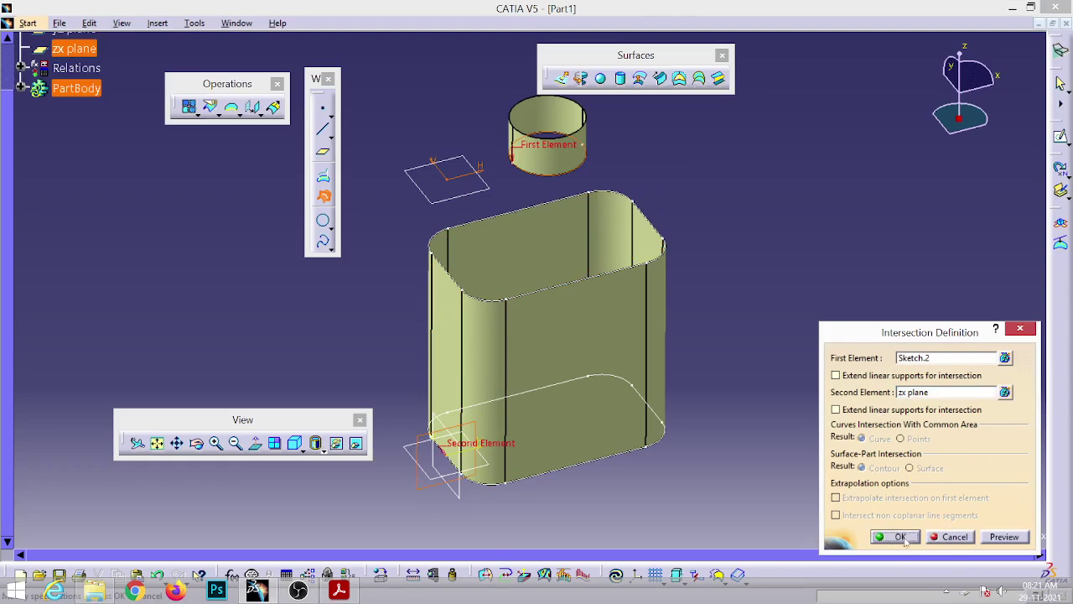
# Step: Intersect the neck circle sketch with the zx plane, keeping only the point nearest the yz plane
pyautogui.click(890, 538)
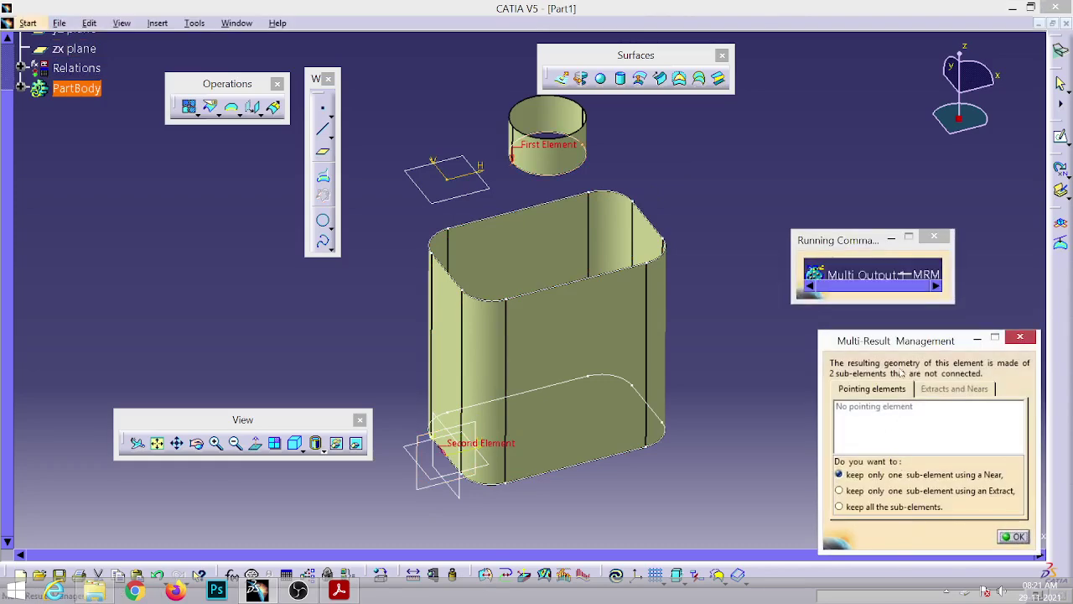
pyautogui.moveTo(903, 341); pyautogui.dragTo(816, 138)
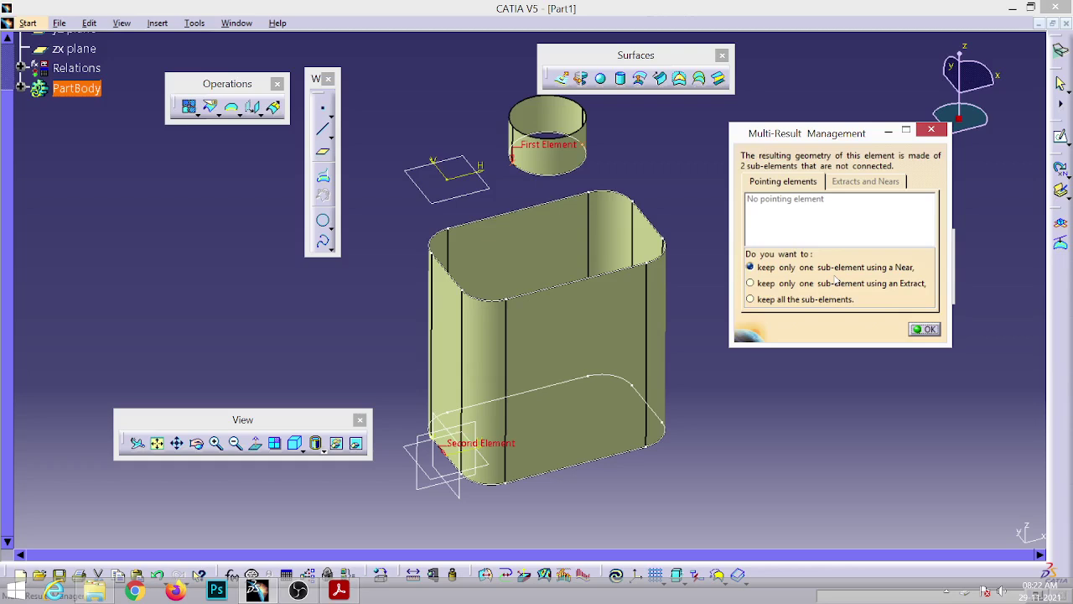
pyautogui.click(925, 329)
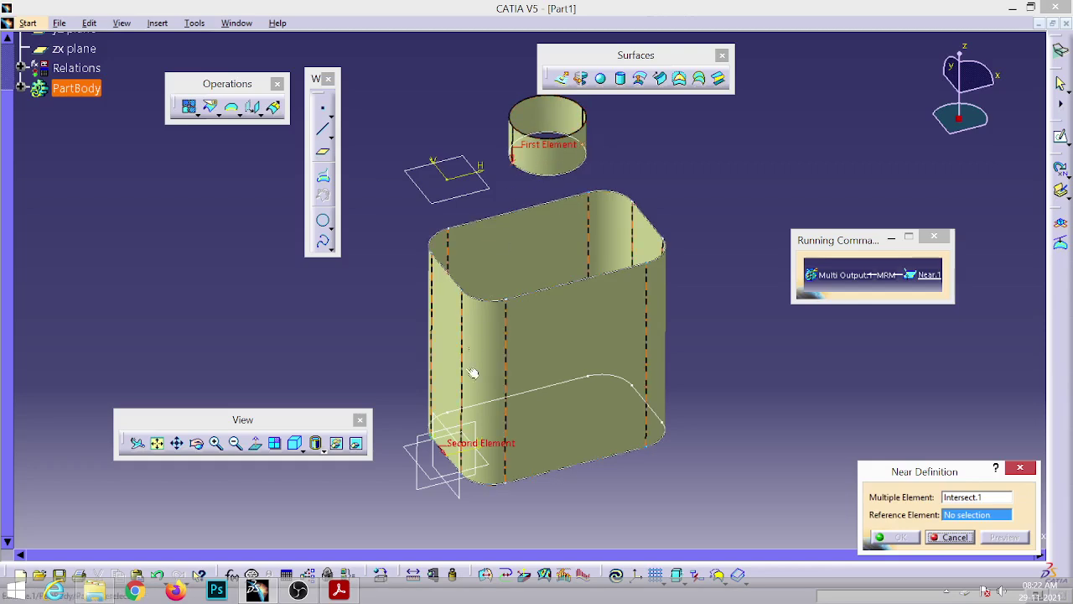
pyautogui.click(463, 496)
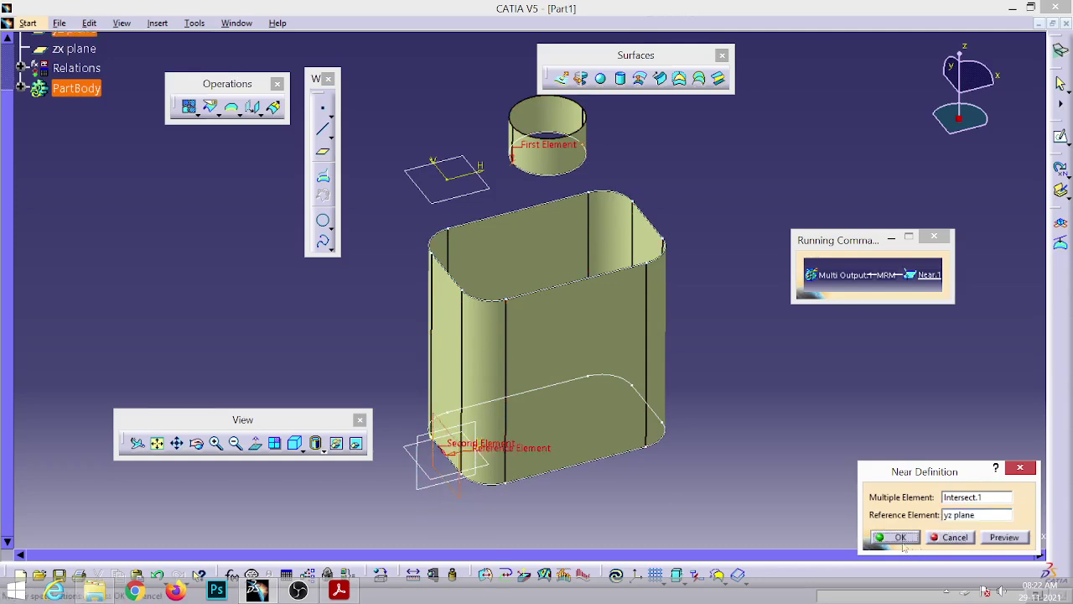
pyautogui.click(899, 537)
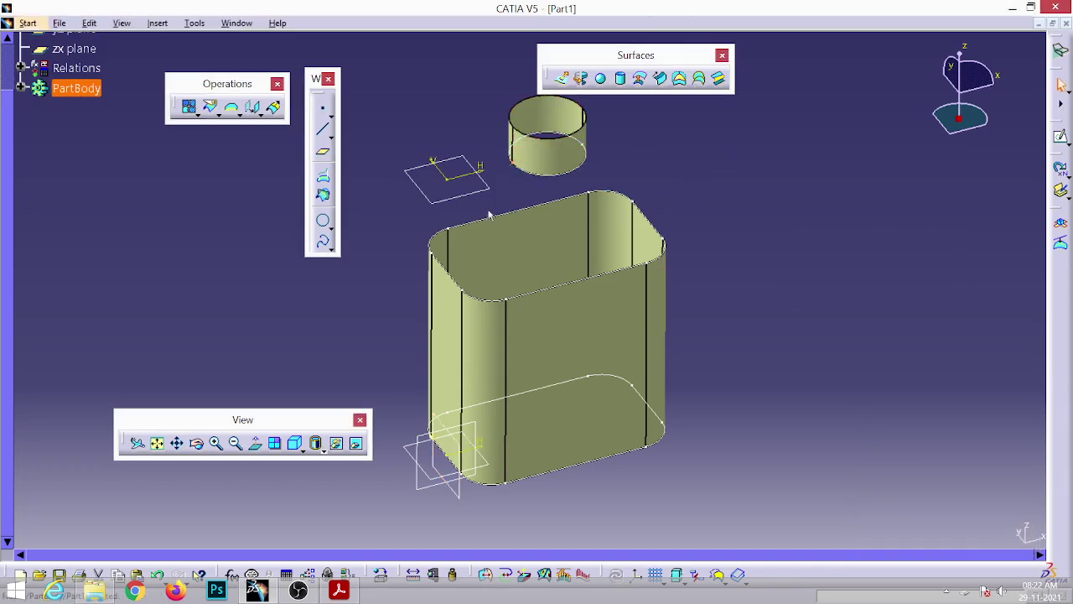
# Step: Intersect the body's upper boundary curve with the zx plane, keeping only the point nearest the yz plane
pyautogui.click(325, 196)
pyautogui.click(453, 226)
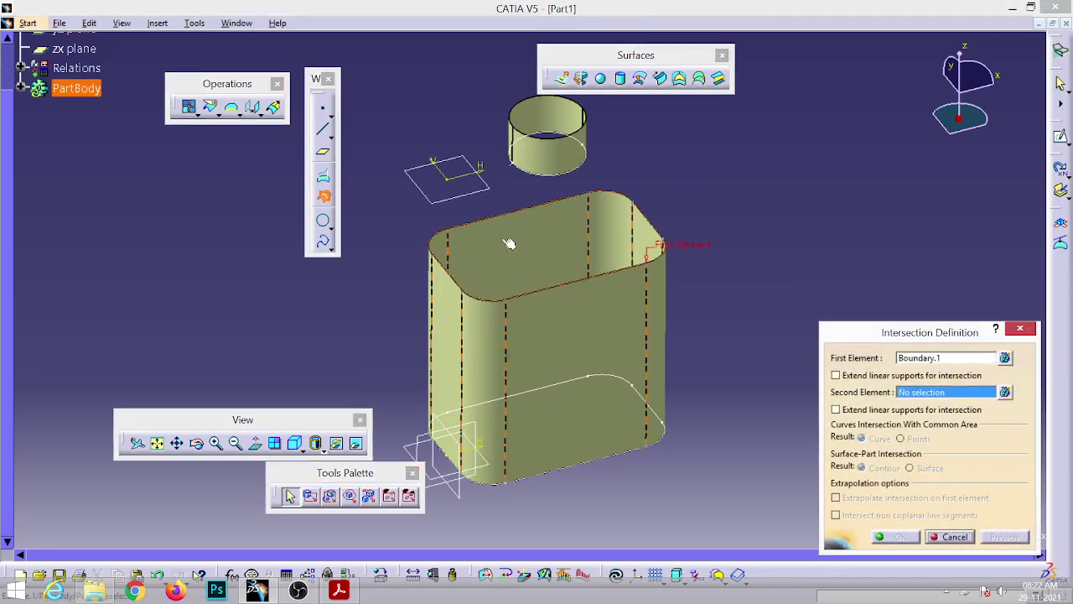
pyautogui.click(470, 423)
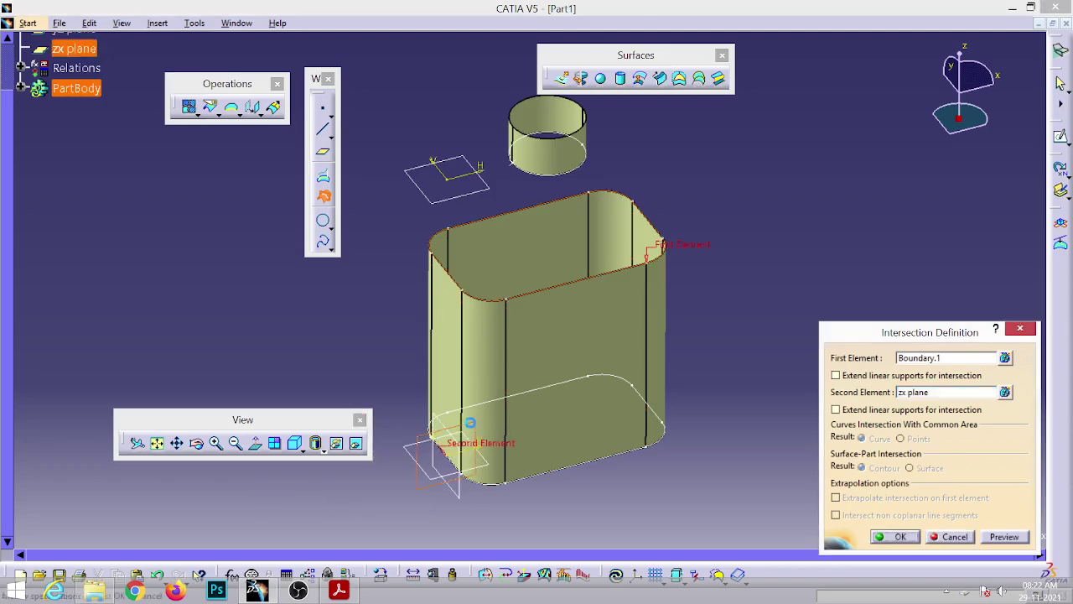
pyautogui.click(895, 536)
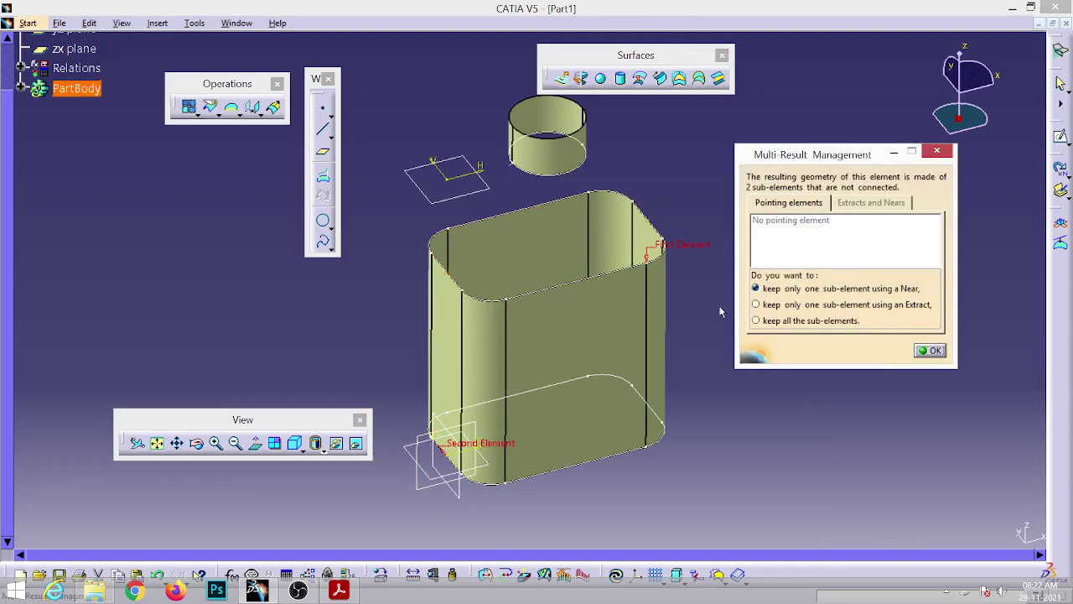
pyautogui.click(929, 351)
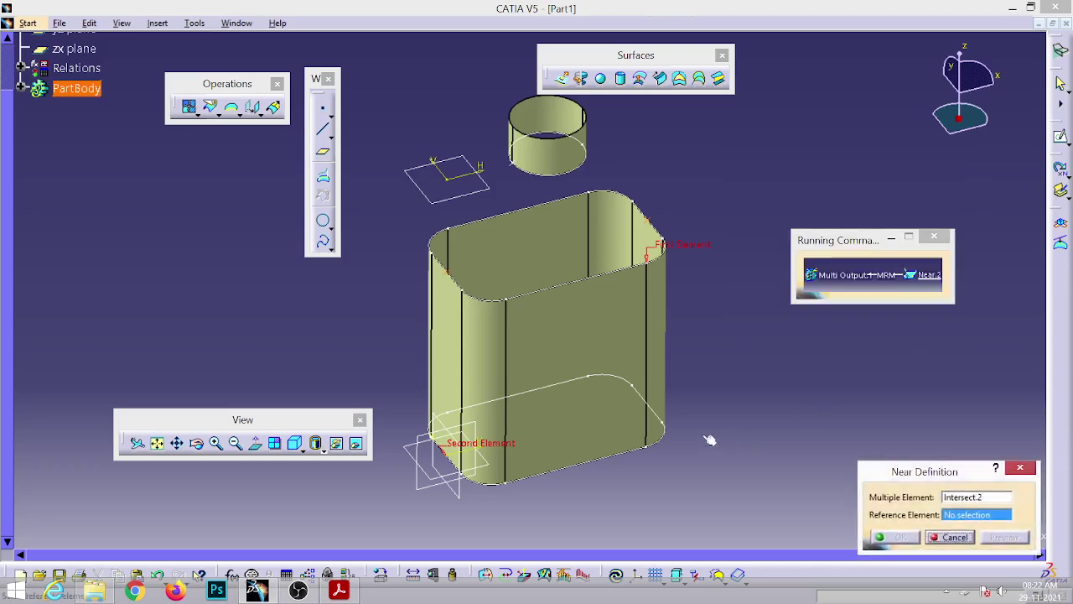
pyautogui.click(464, 502)
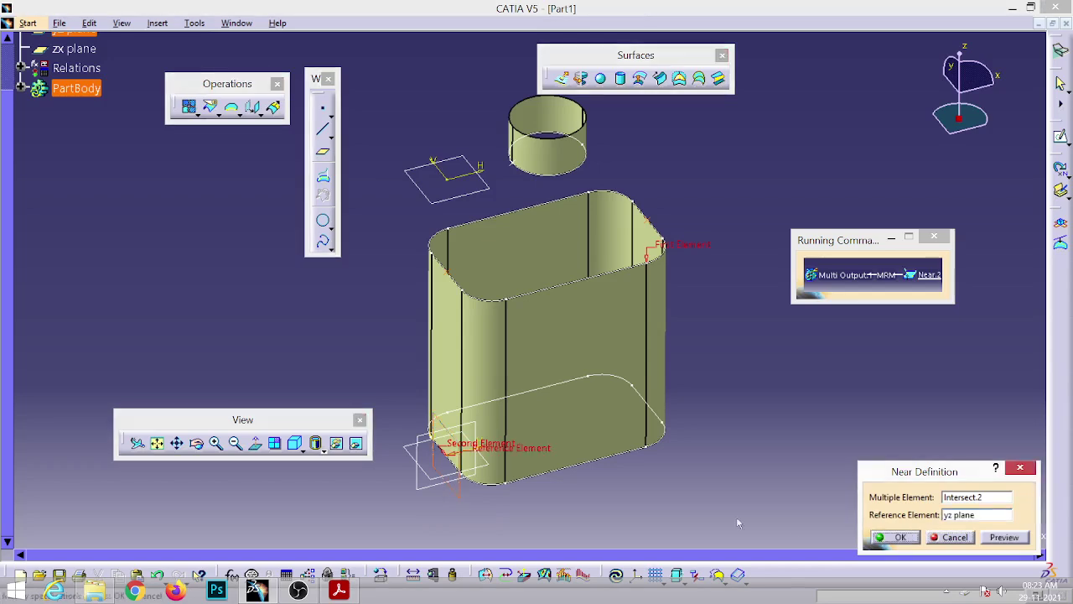
pyautogui.click(887, 536)
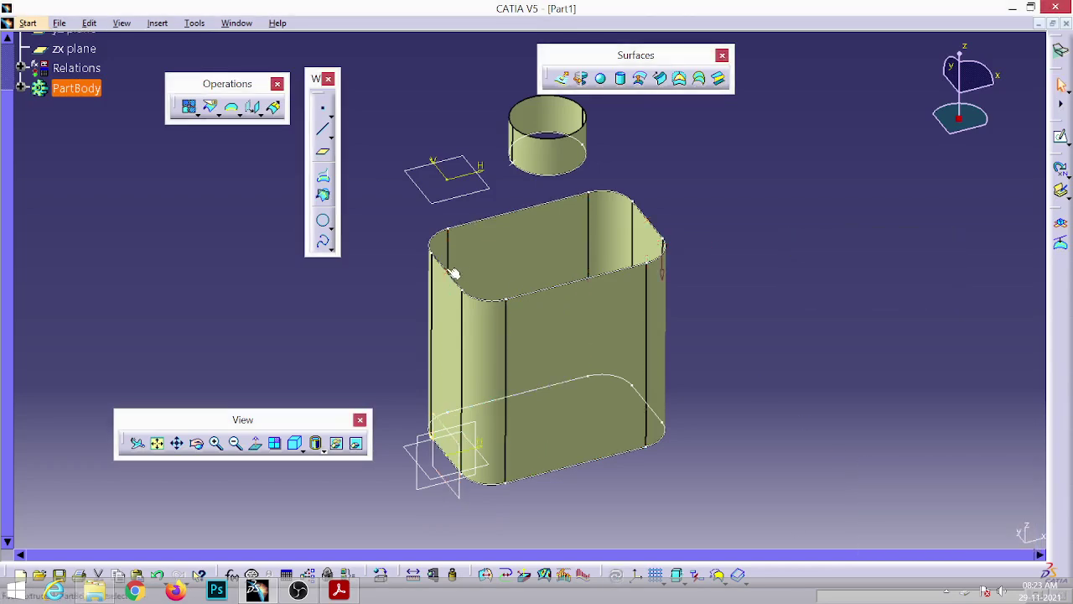
# Step: Define a tangent blend from the neck circle, supported by the neck surface, to the body's upper boundary curve, supported by the body surface
pyautogui.click(719, 80)
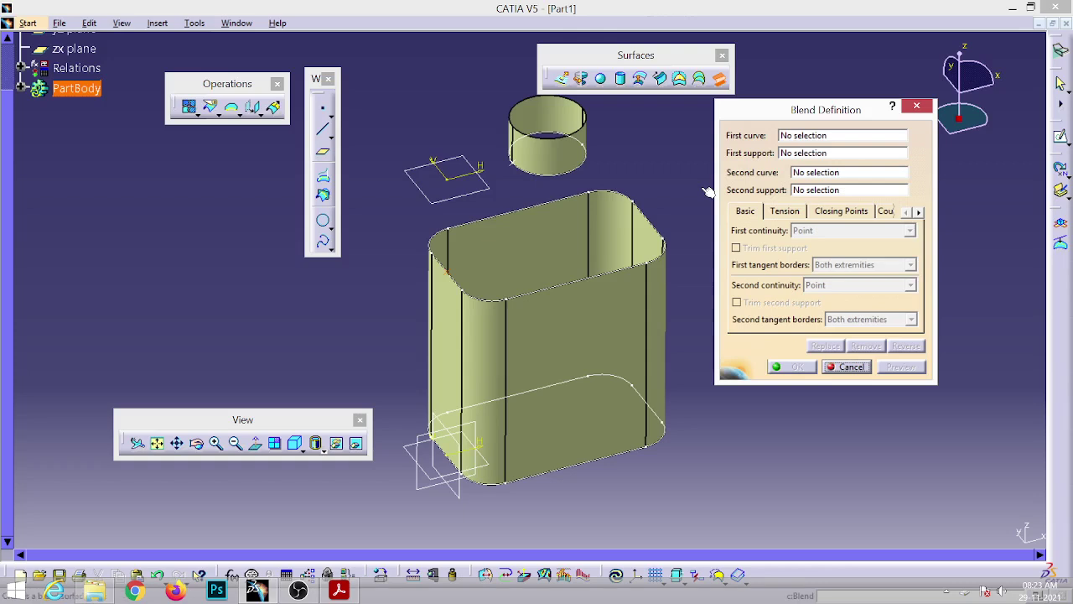
pyautogui.click(801, 137)
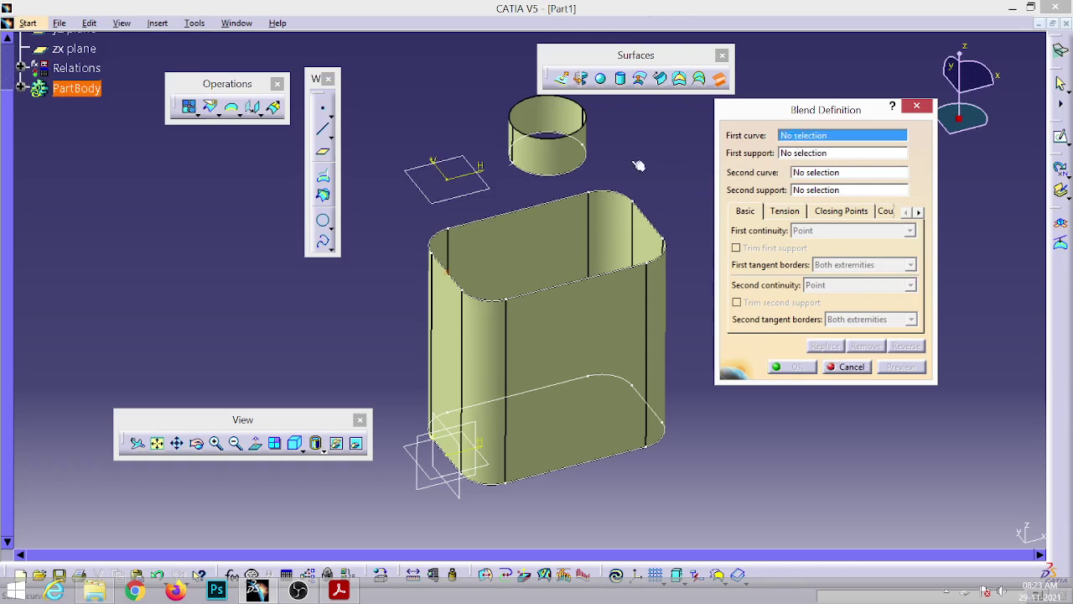
pyautogui.click(580, 173)
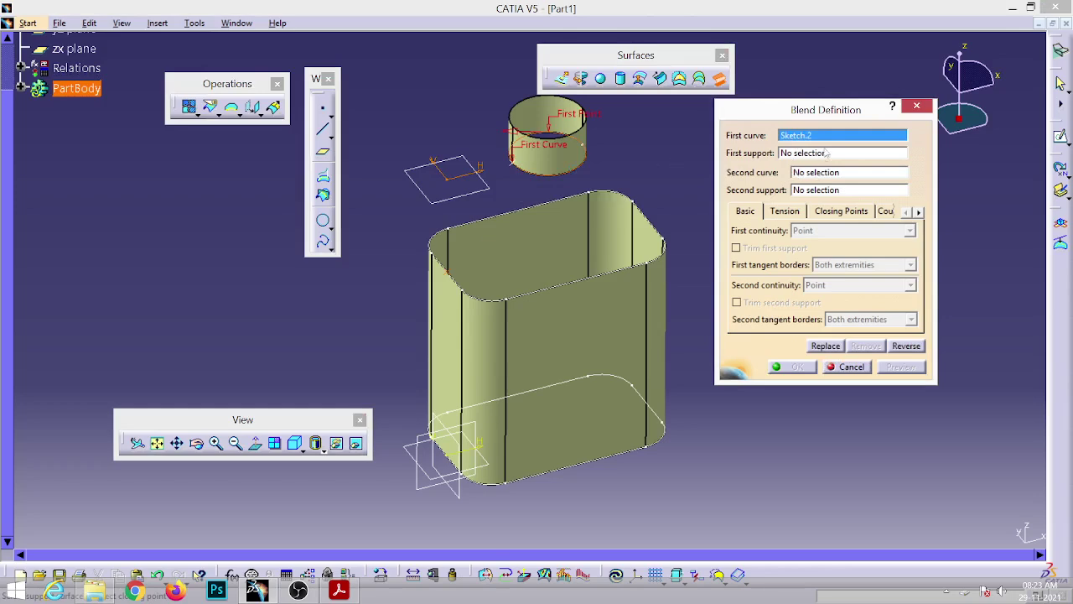
pyautogui.click(558, 161)
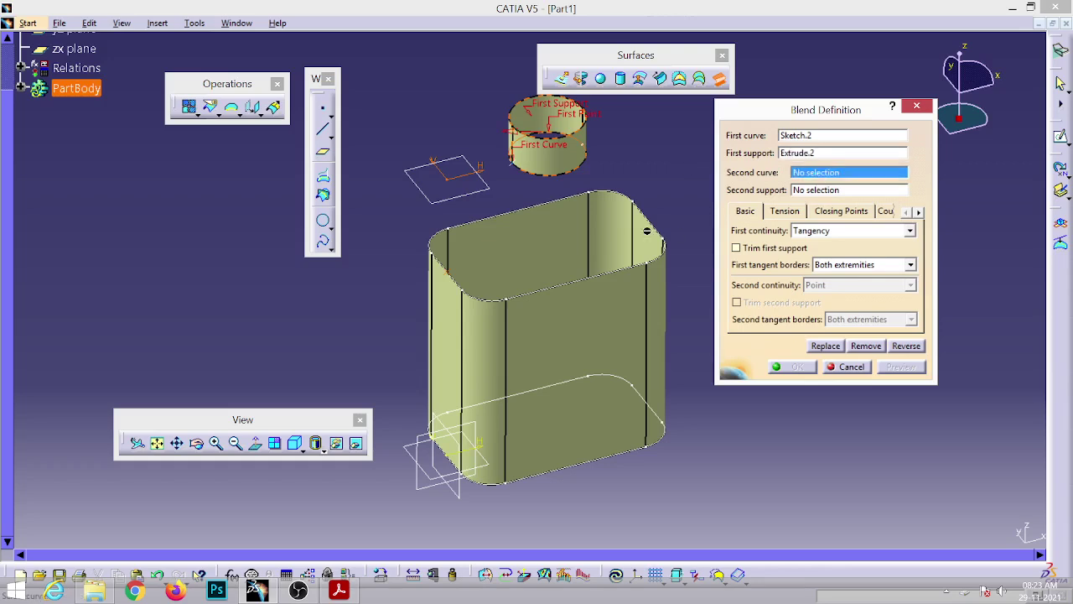
pyautogui.click(649, 222)
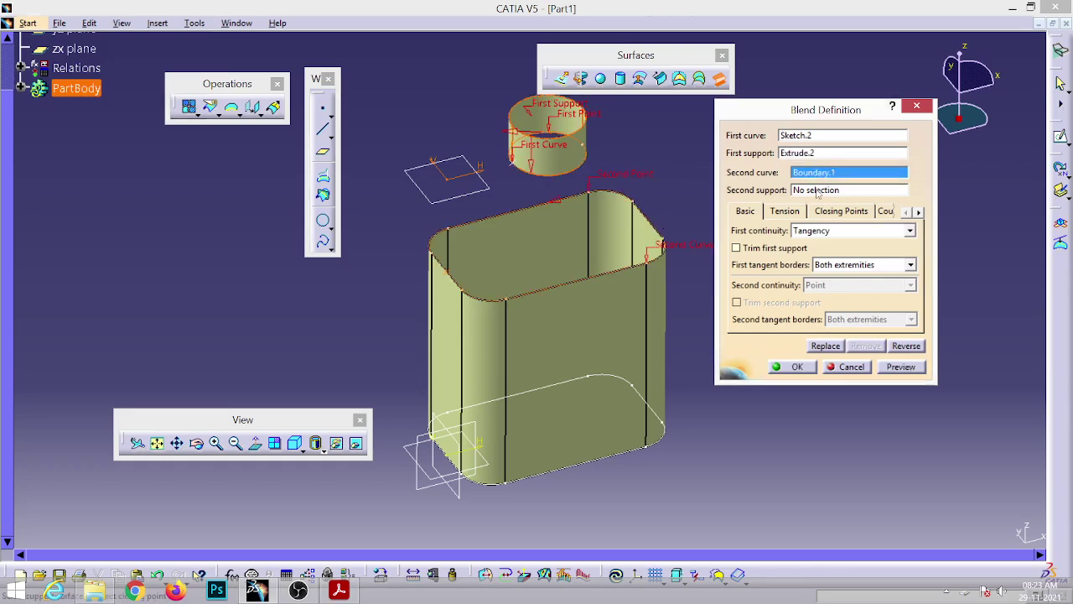
pyautogui.click(587, 334)
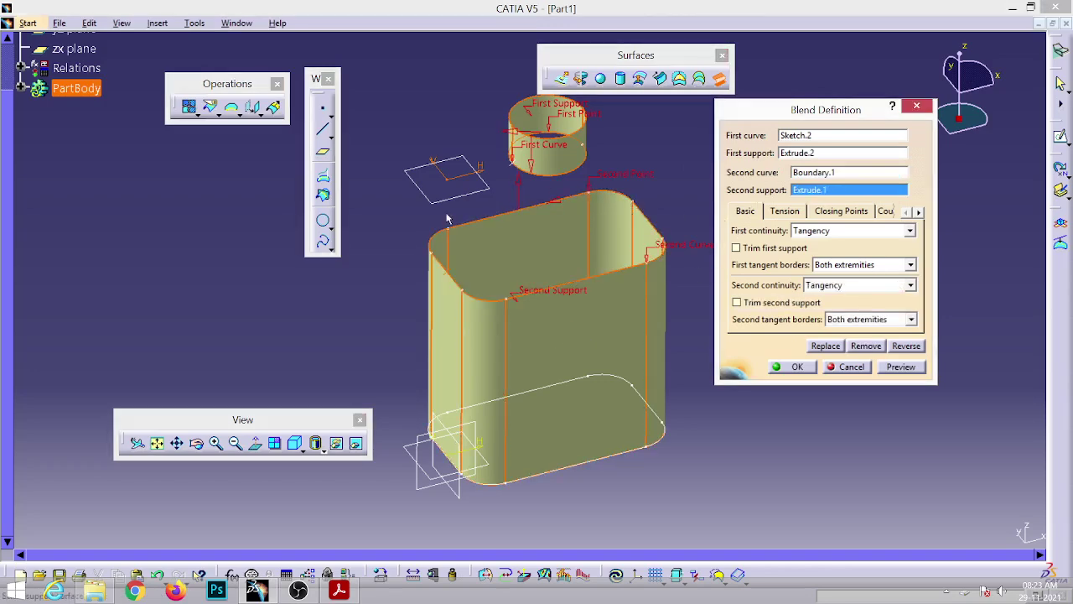
pyautogui.moveTo(447, 218); pyautogui.dragTo(563, 197, button='middle')
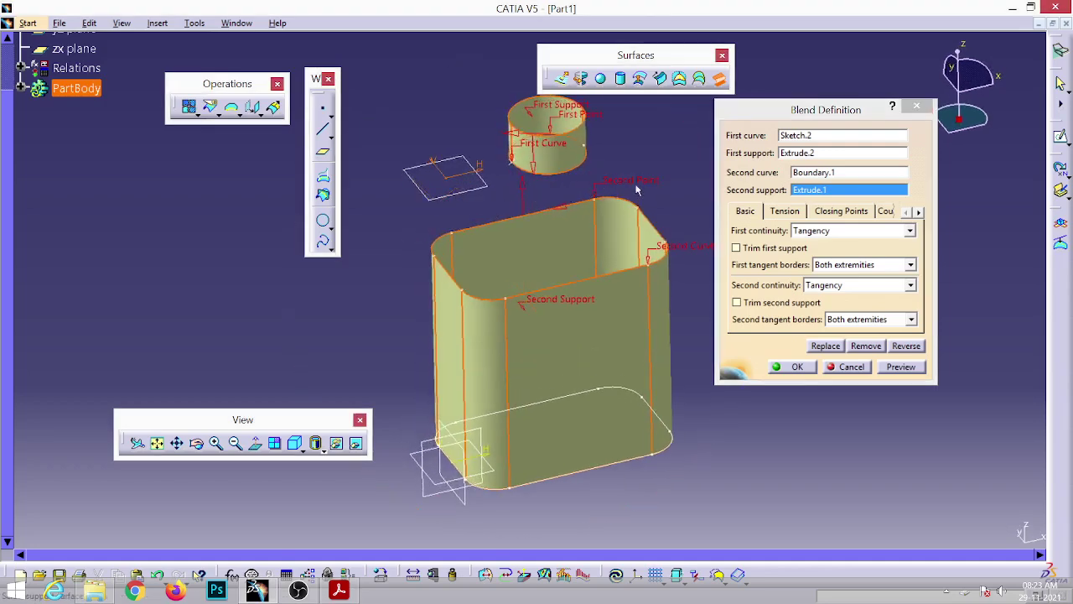
# Step: Replace the blend's closing points with the nearest intersection points on the neck circle and on the body's upper boundary
pyautogui.rightClick(594, 122)
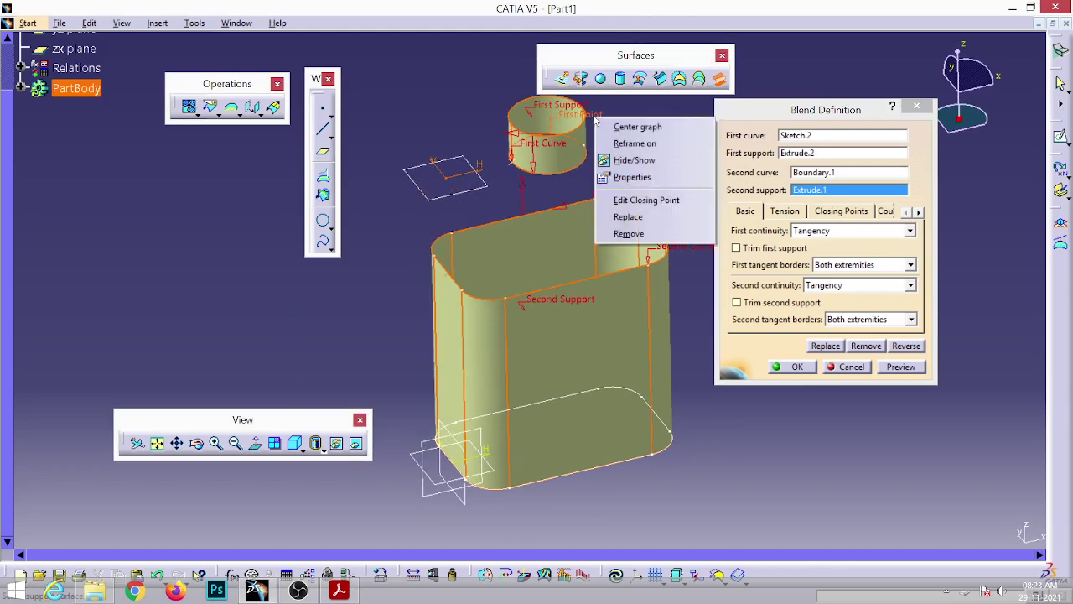
pyautogui.click(637, 217)
pyautogui.click(520, 166)
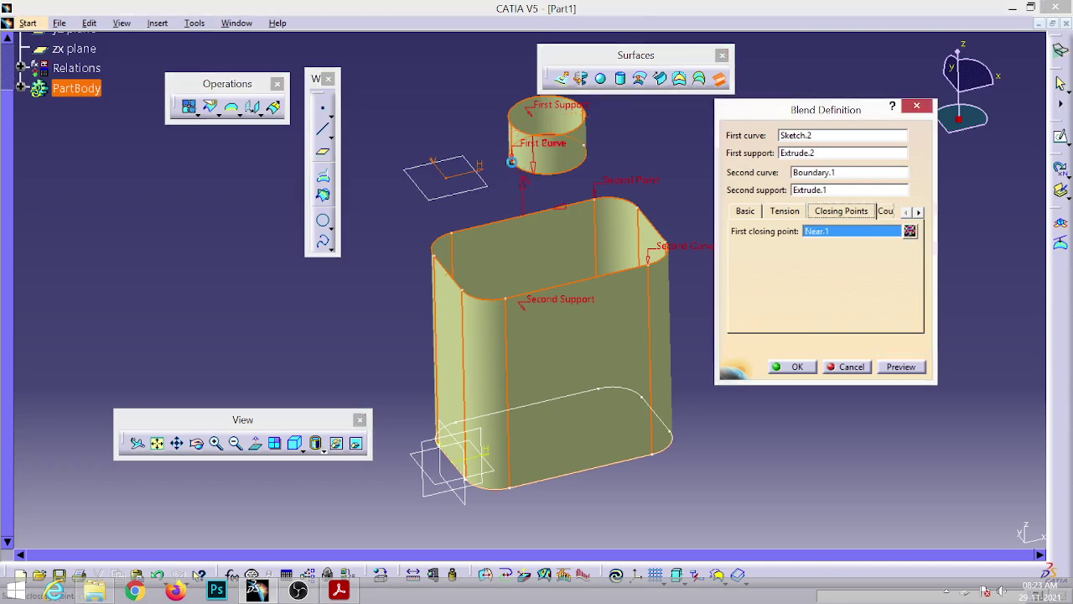
pyautogui.rightClick(636, 189)
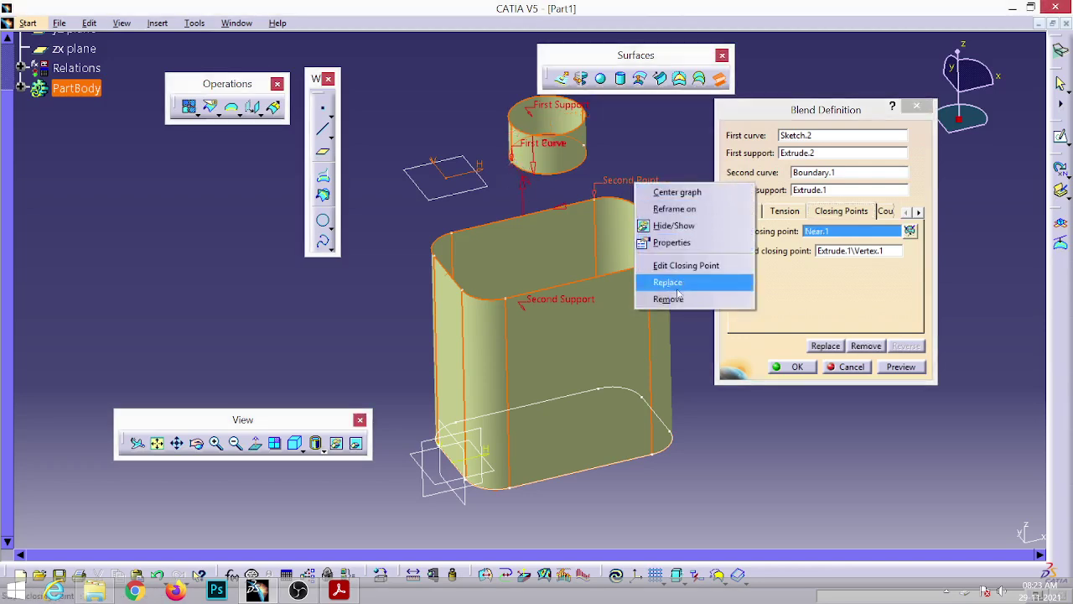
pyautogui.click(662, 280)
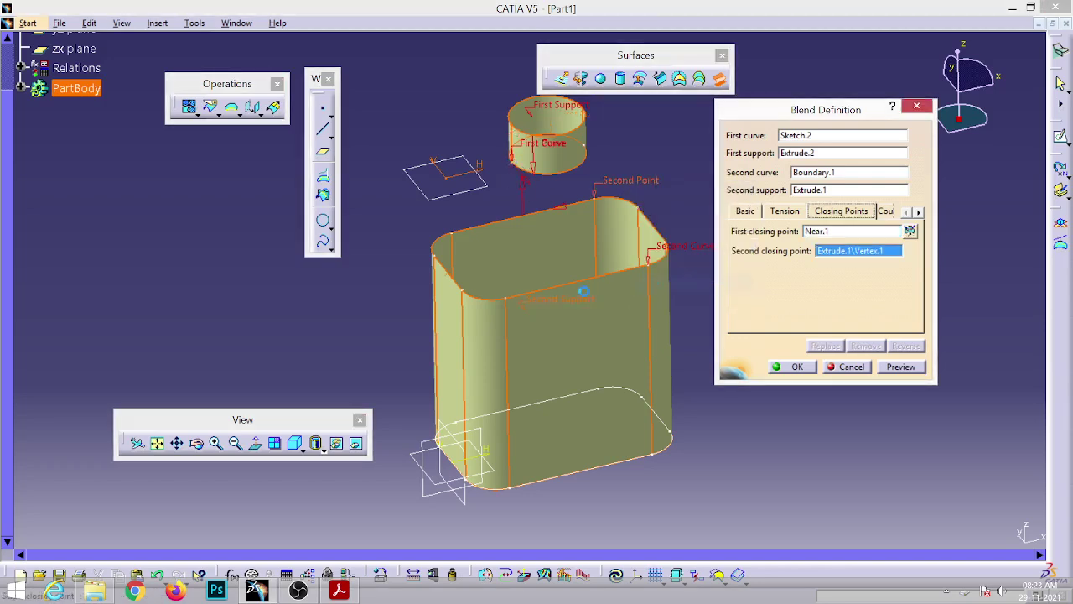
pyautogui.click(446, 275)
pyautogui.moveTo(514, 216); pyautogui.dragTo(492, 185, button='middle')
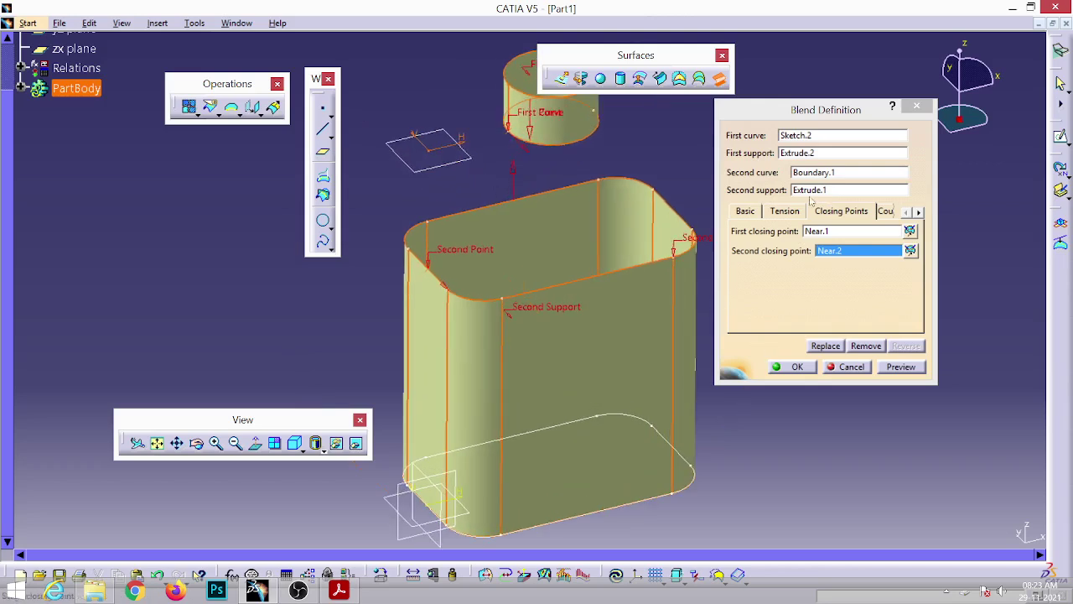
# Step: Set the blend's constant first tension to 0.5, lower its second tension, and create the blend surface
pyautogui.click(785, 213)
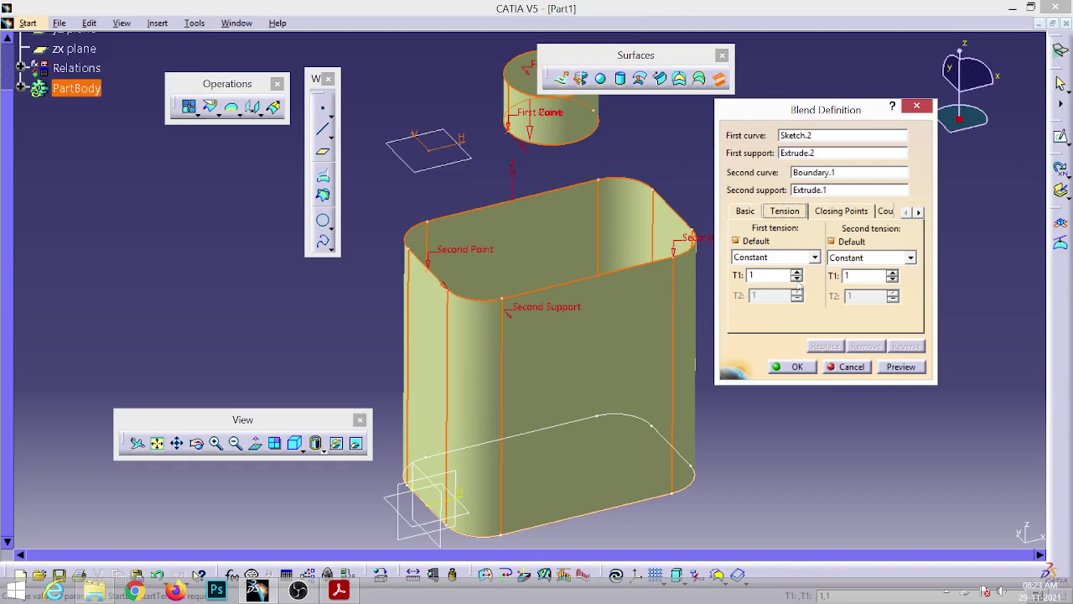
pyautogui.click(797, 279)
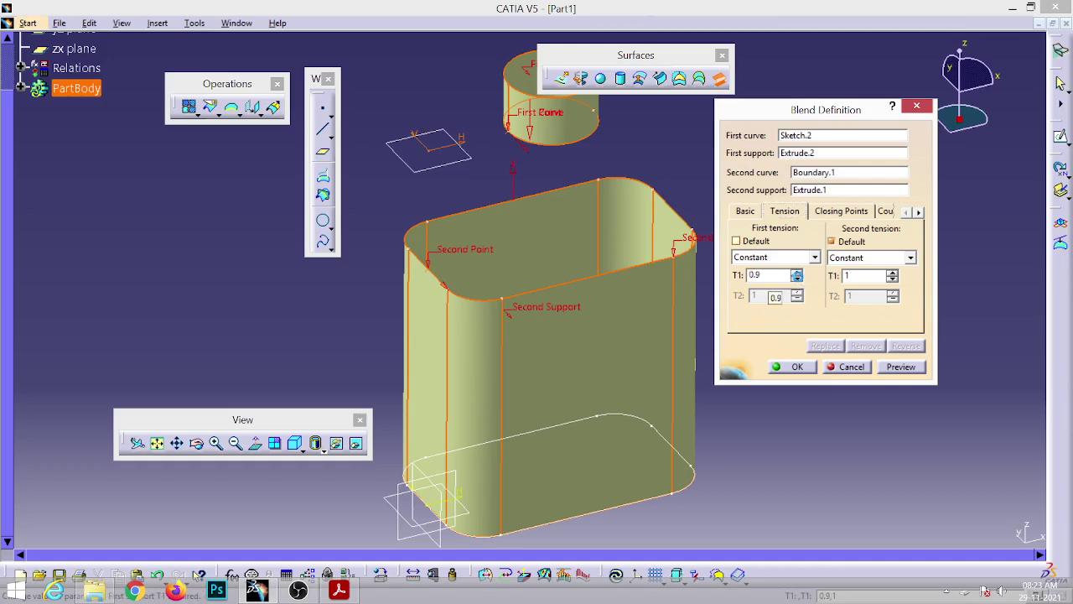
pyautogui.click(797, 280)
pyautogui.click(797, 279)
pyautogui.click(798, 280)
pyautogui.click(892, 279)
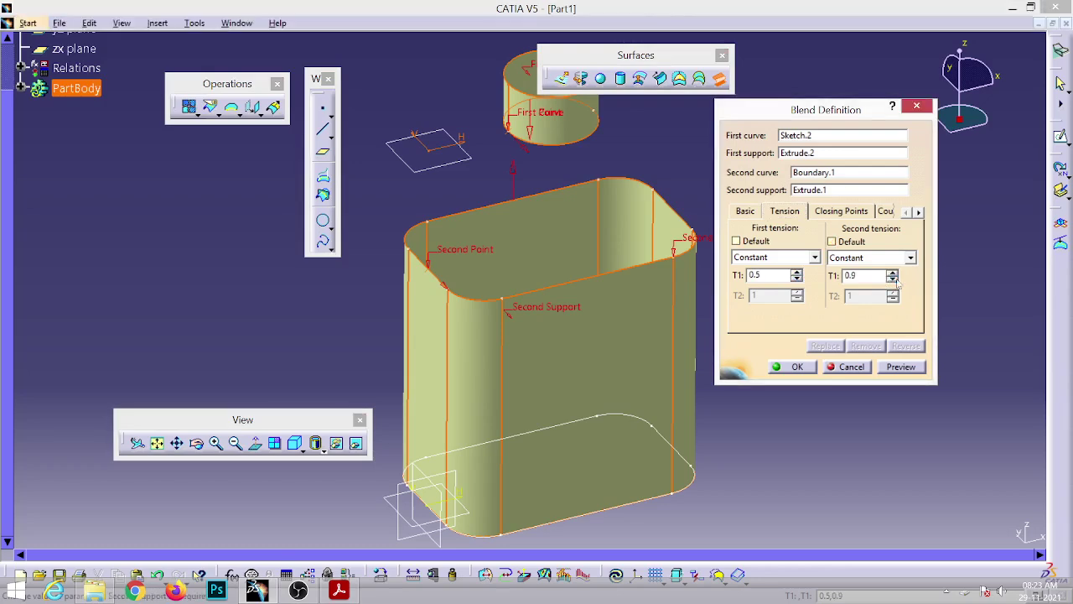
pyautogui.click(894, 280)
pyautogui.click(894, 280)
pyautogui.click(806, 372)
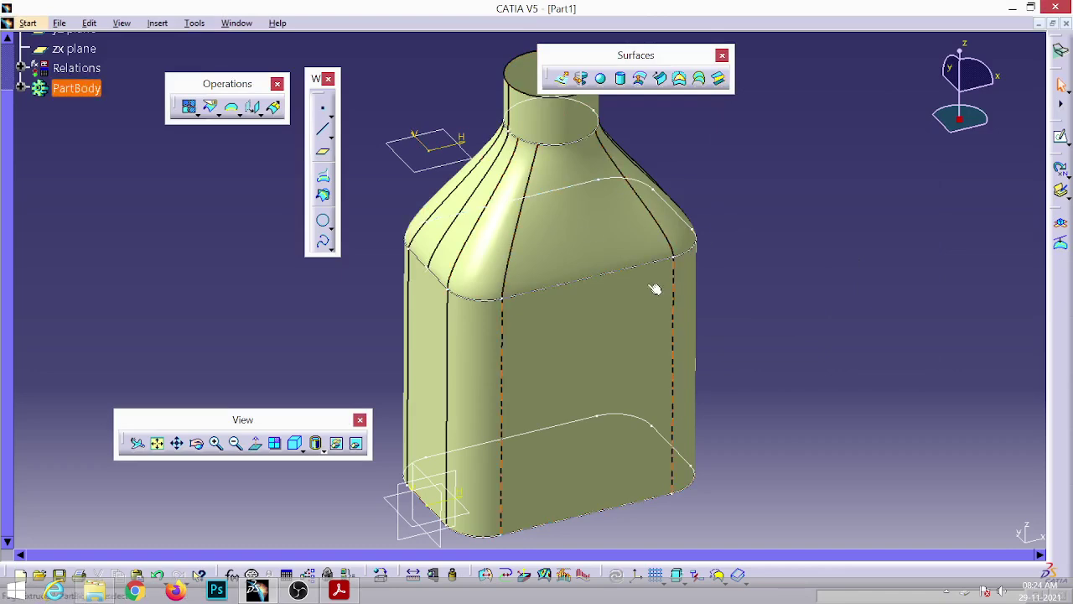
# Step: Display the model shaded with edges but without smooth edges
pyautogui.click(322, 450)
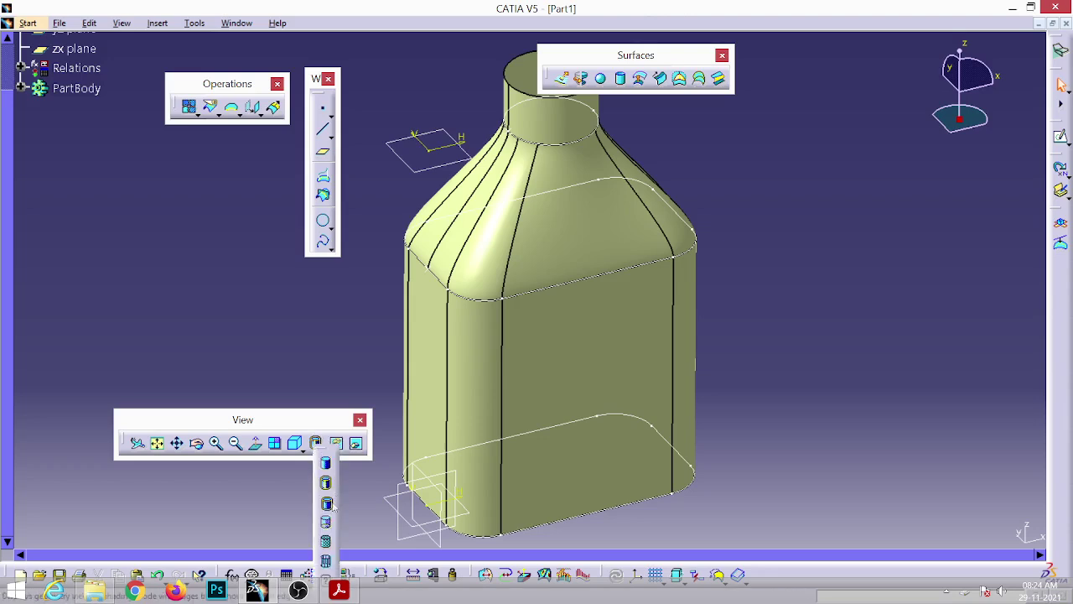
pyautogui.click(327, 504)
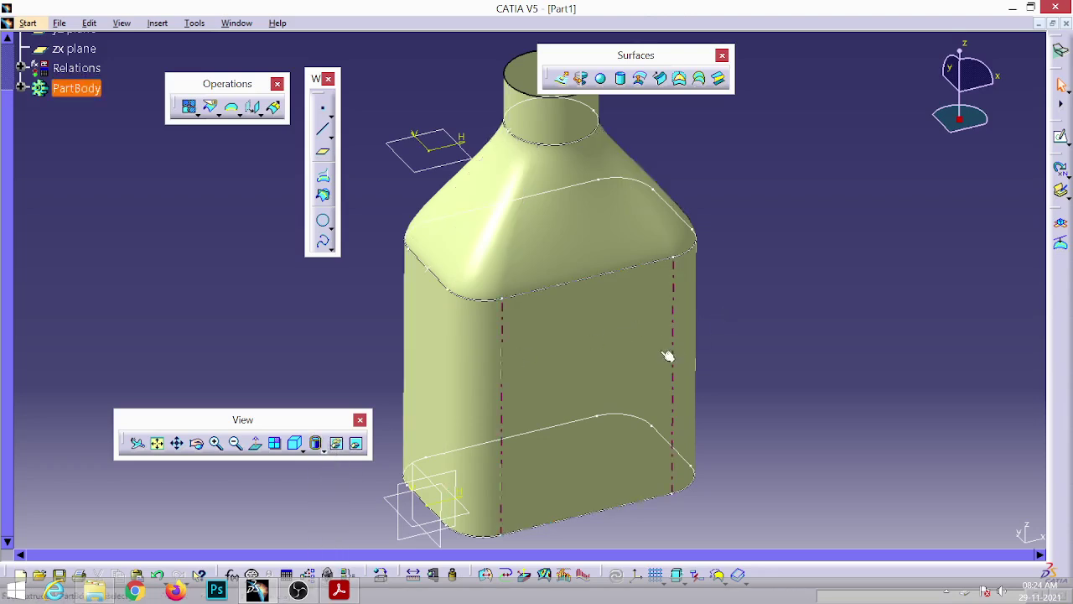
# Step: Check the oil can drawing in Acrobat Reader, and offset the extruded body surface 10 mm inward in CATIA
pyautogui.click(339, 590)
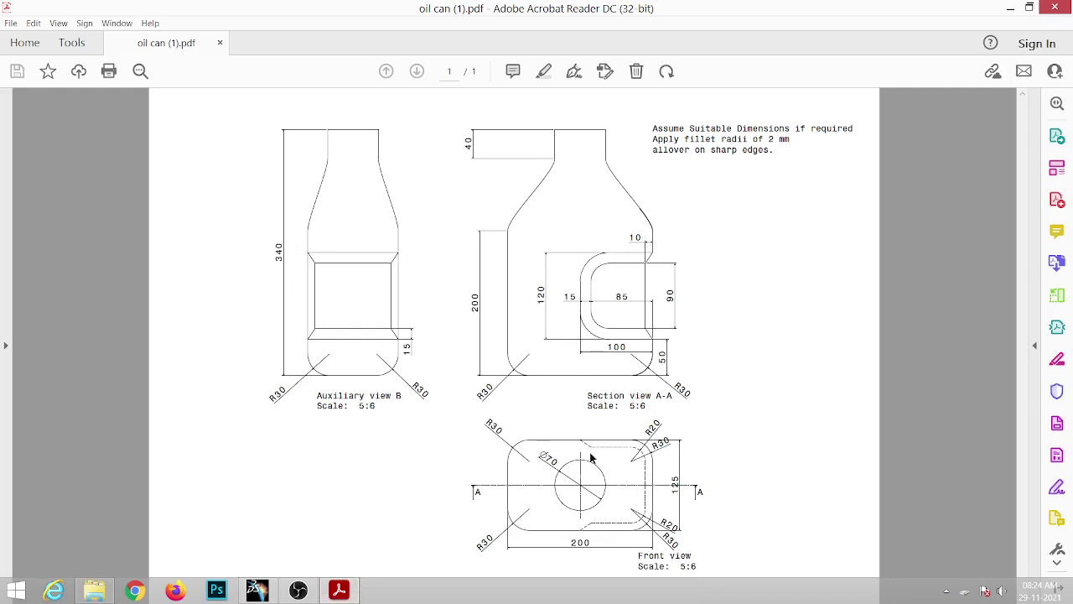
pyautogui.click(257, 590)
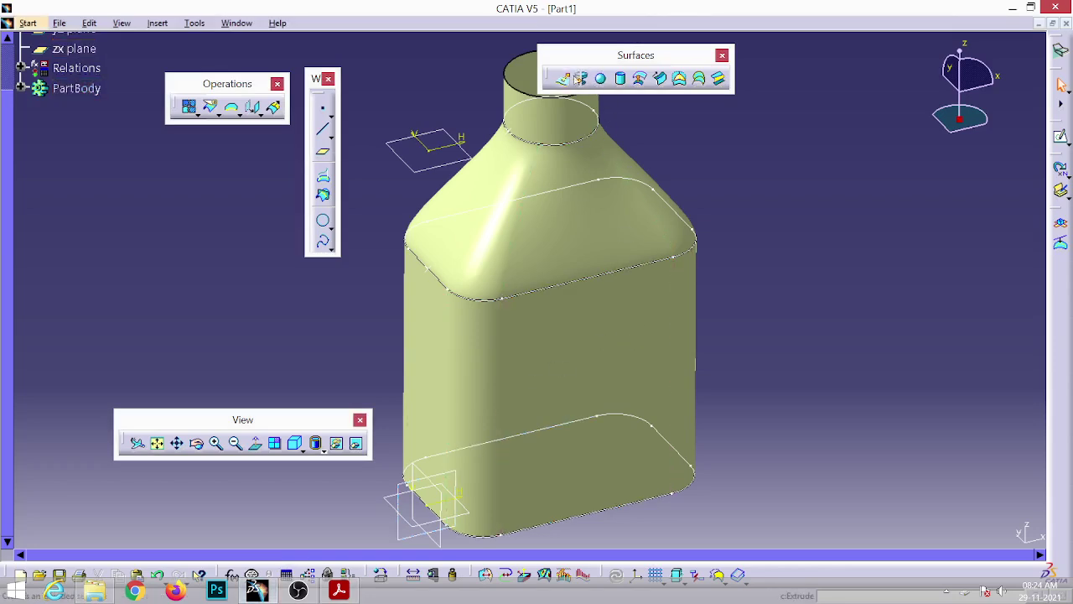
pyautogui.click(639, 80)
pyautogui.click(623, 347)
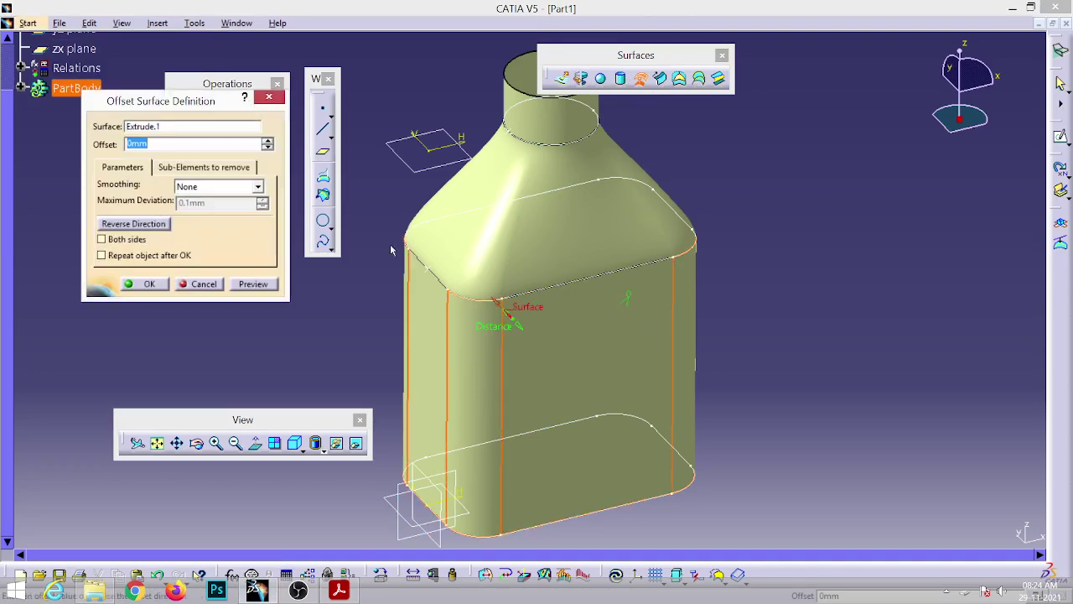
pyautogui.write('10')
pyautogui.click(251, 285)
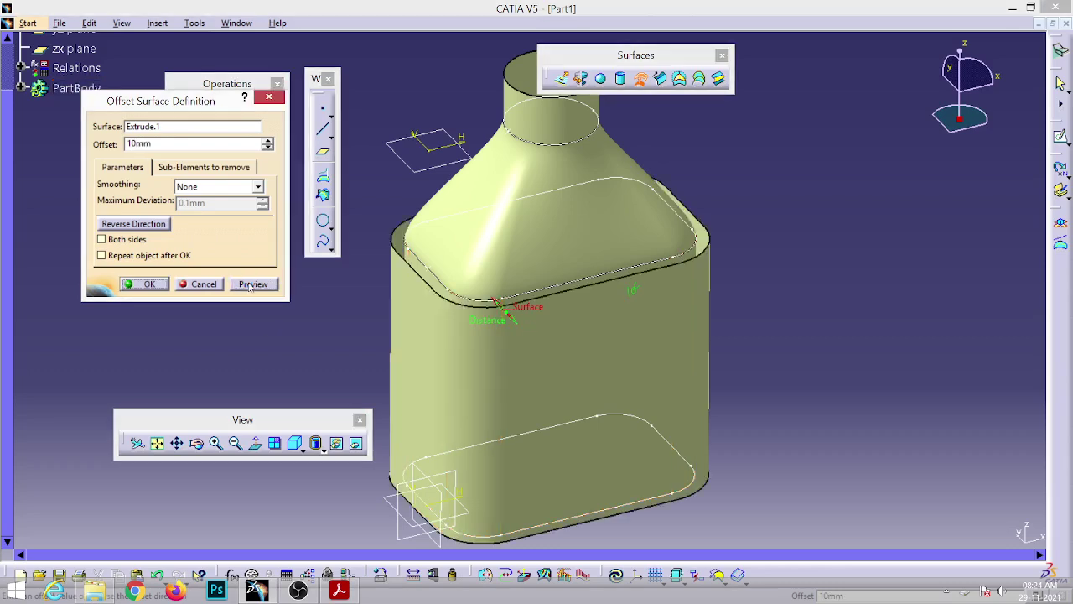
pyautogui.click(116, 226)
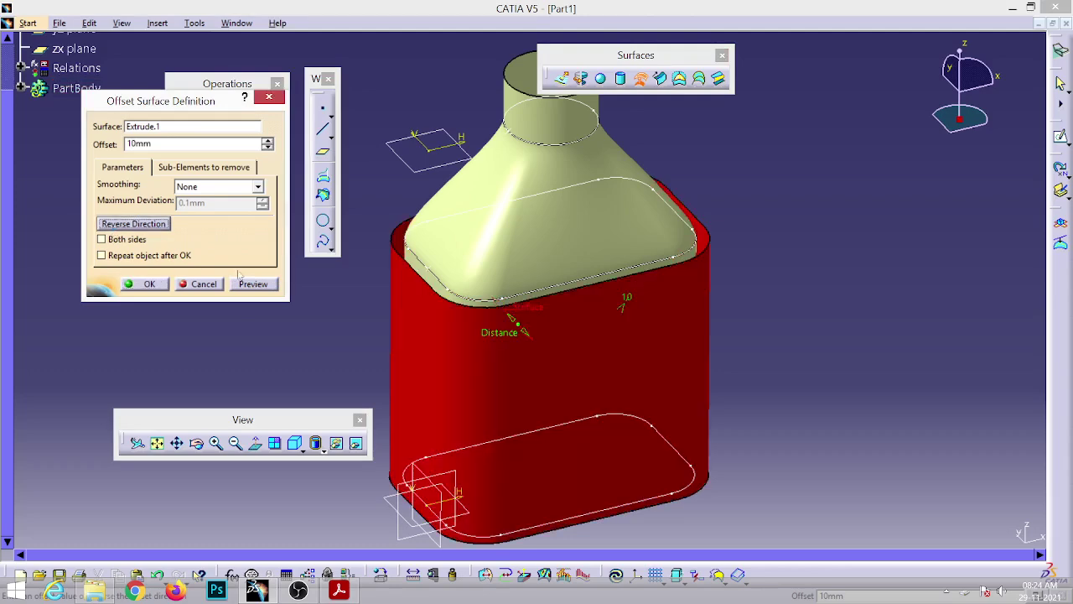
pyautogui.click(245, 285)
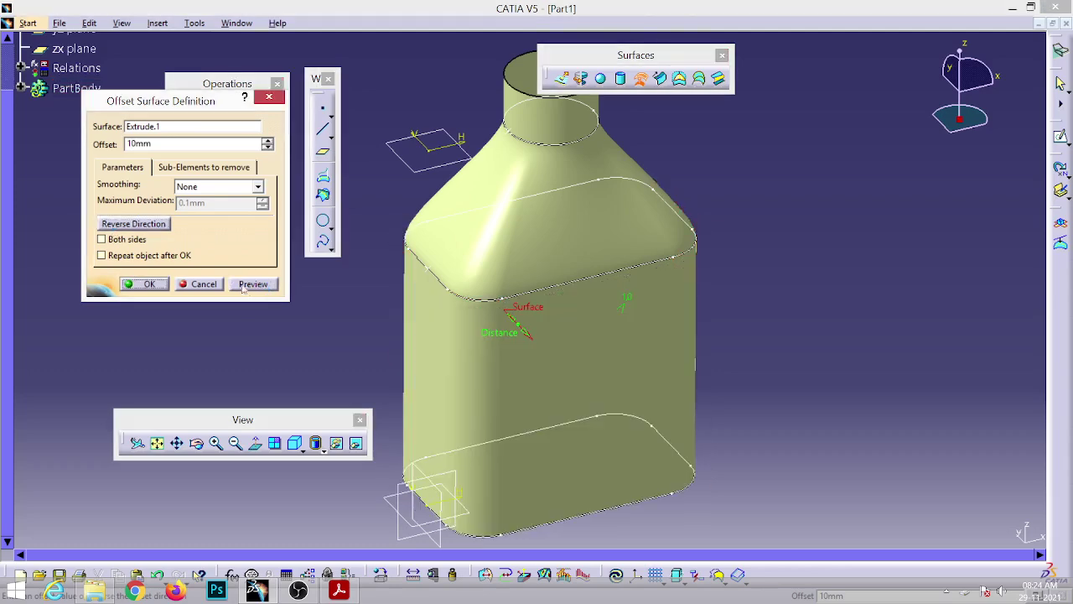
pyautogui.click(143, 285)
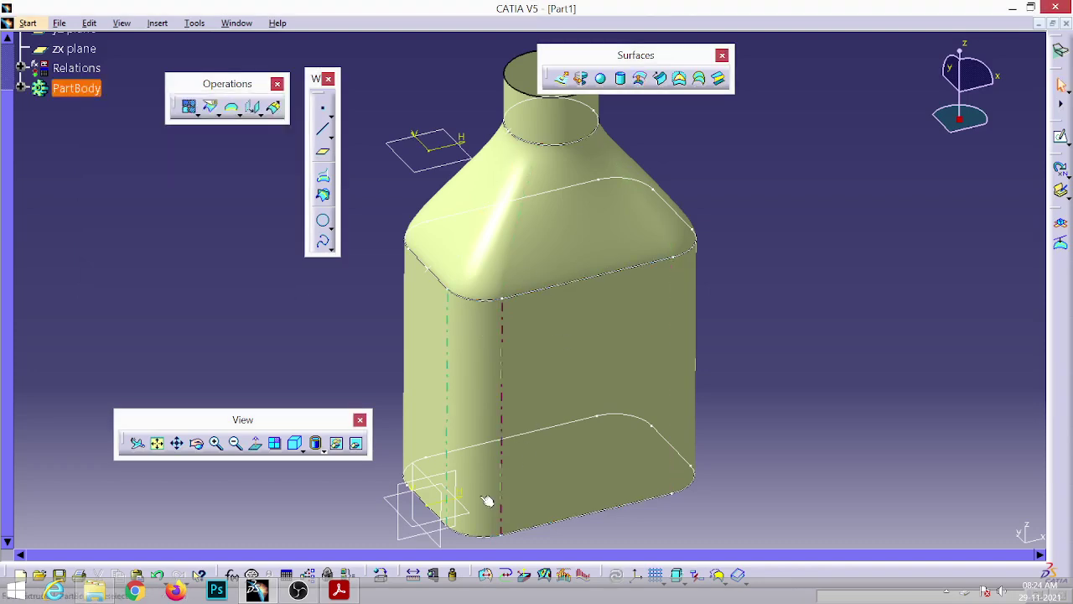
# Step: Sketch a rectangle on the zx plane overlapping the body's side nearest the origin, and delete its vertical side outside the body
pyautogui.click(461, 479)
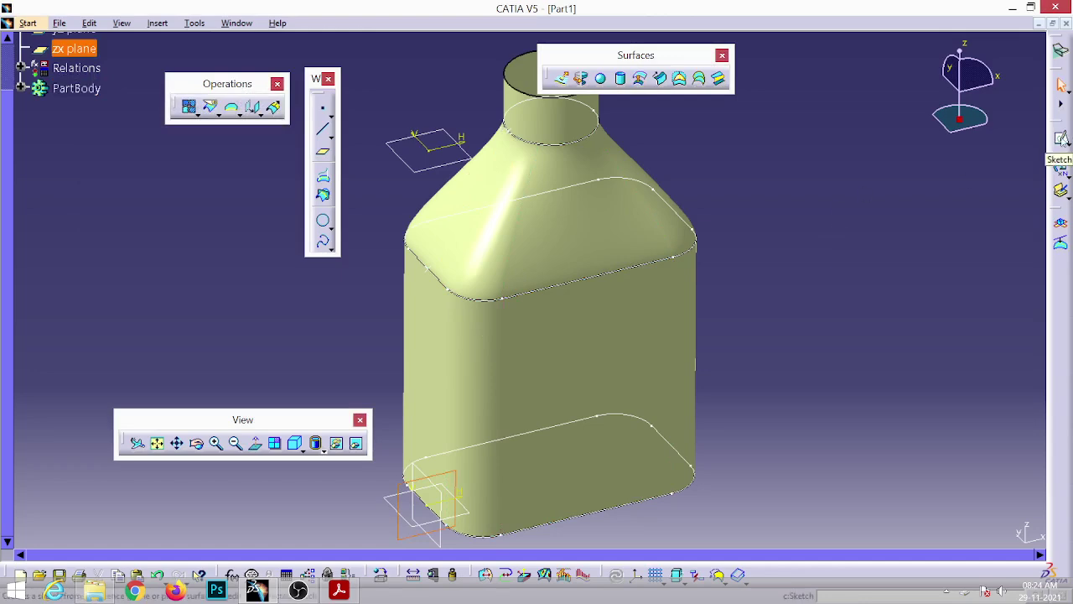
pyautogui.click(1061, 138)
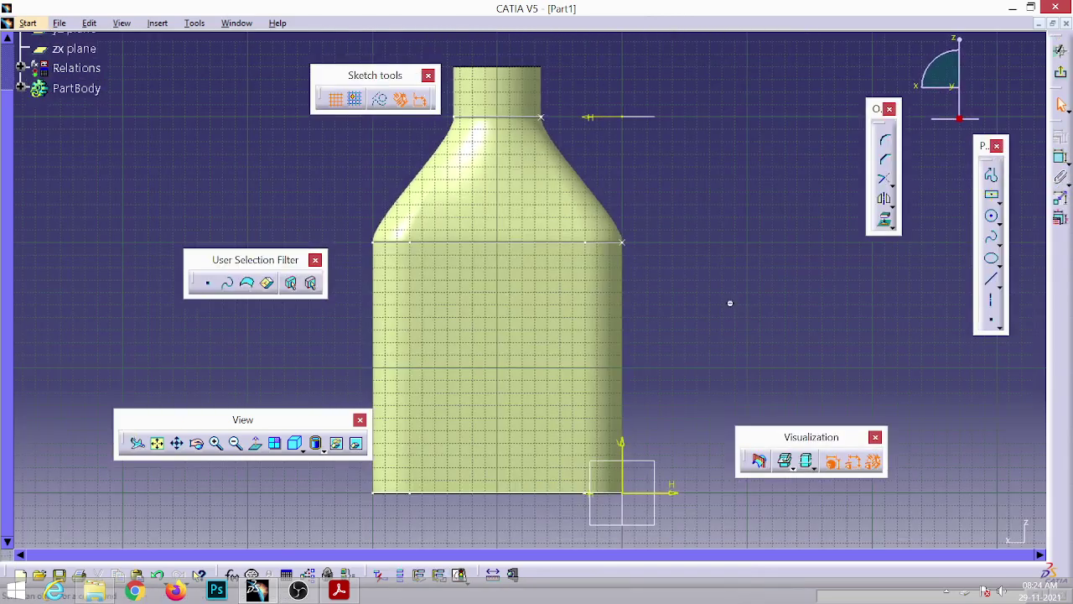
pyautogui.moveTo(729, 303); pyautogui.dragTo(743, 249, button='middle')
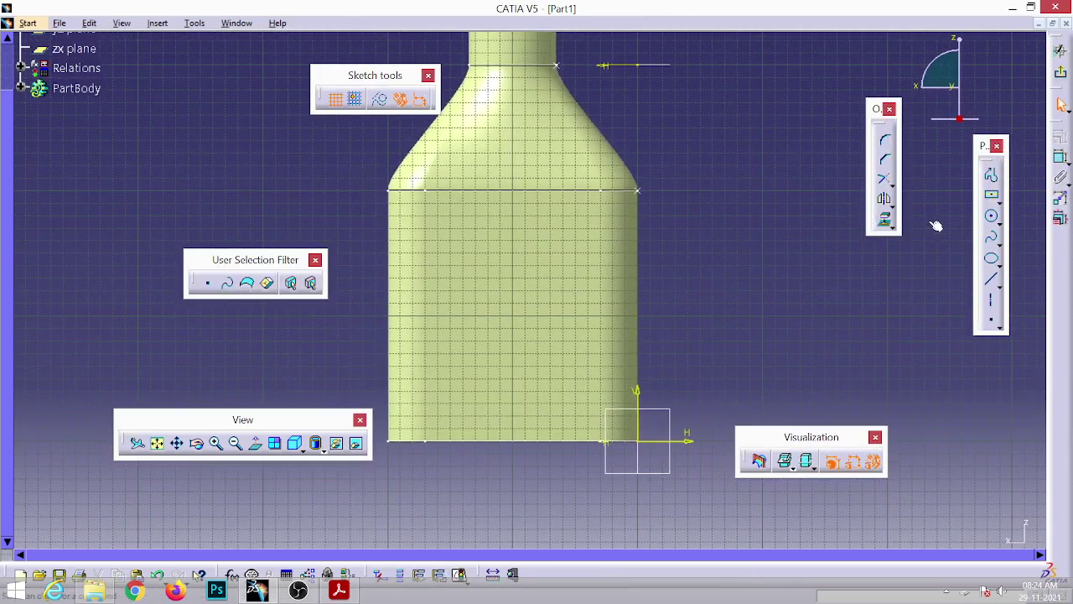
pyautogui.click(993, 198)
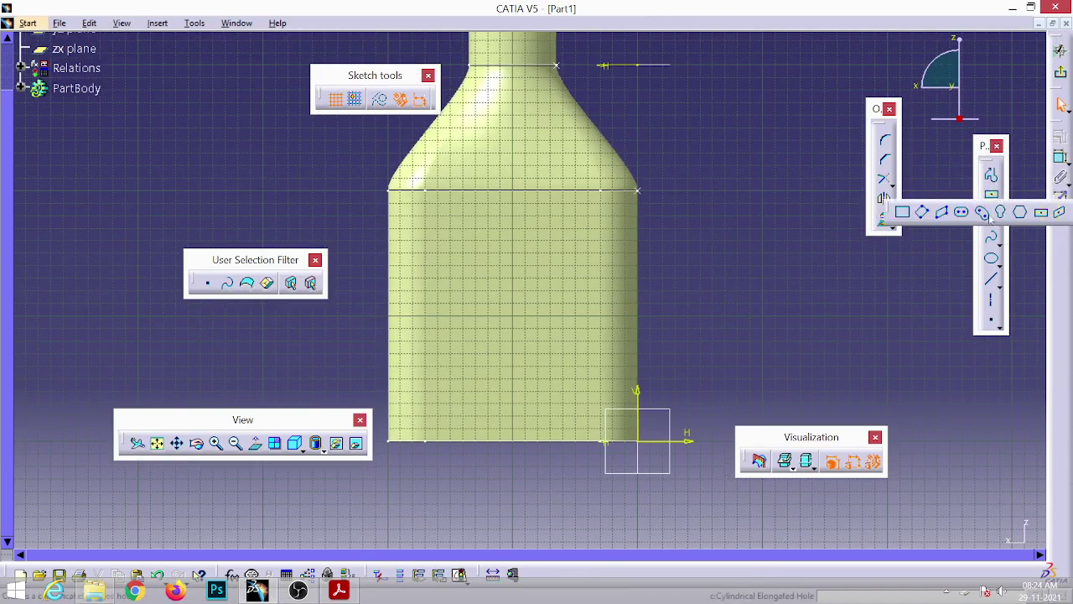
pyautogui.click(902, 211)
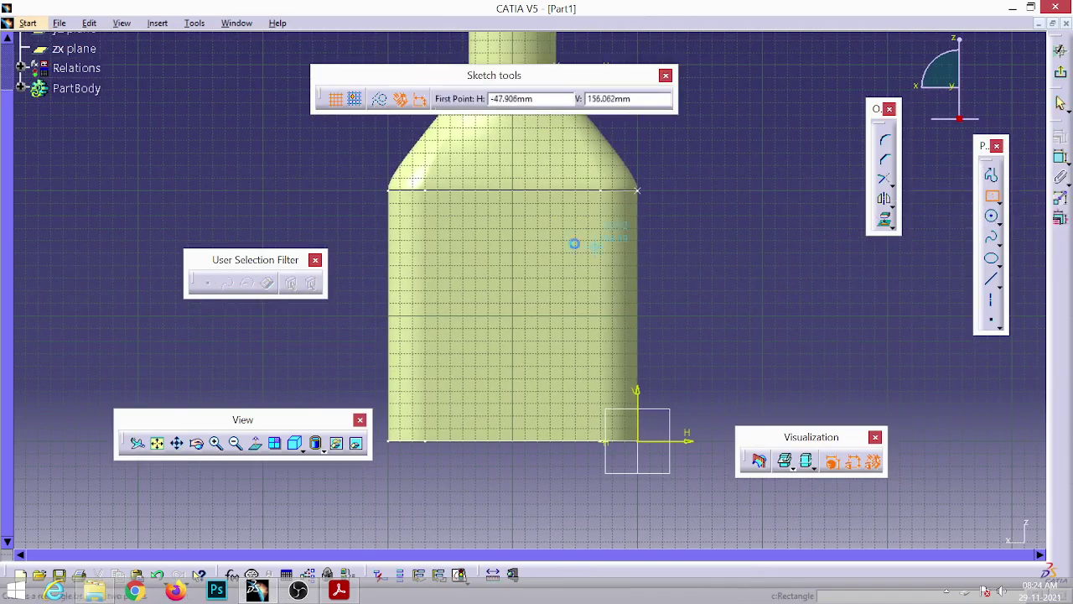
pyautogui.click(527, 232)
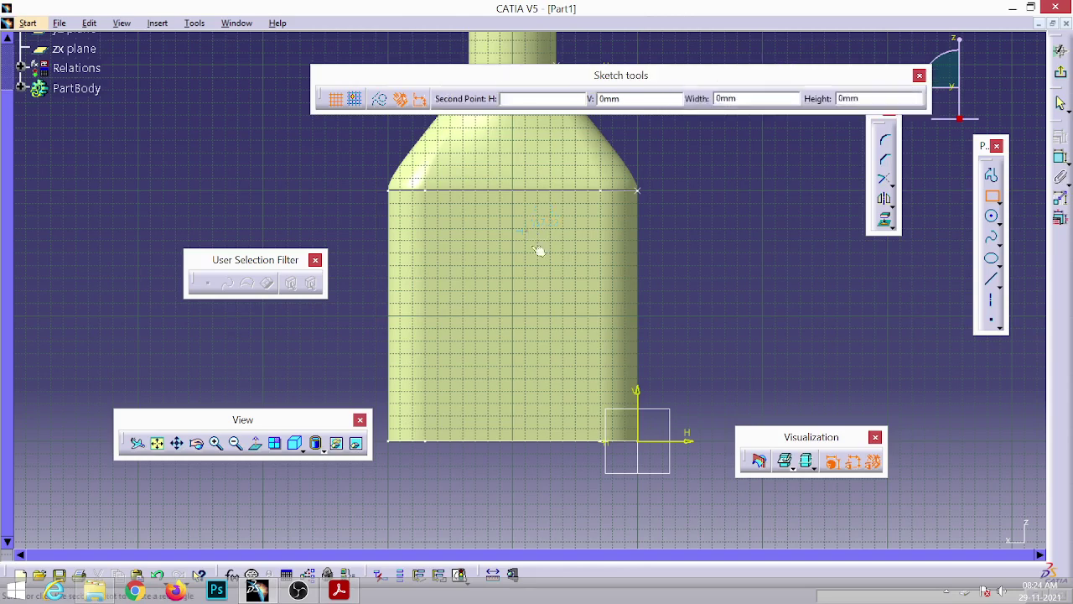
pyautogui.click(719, 385)
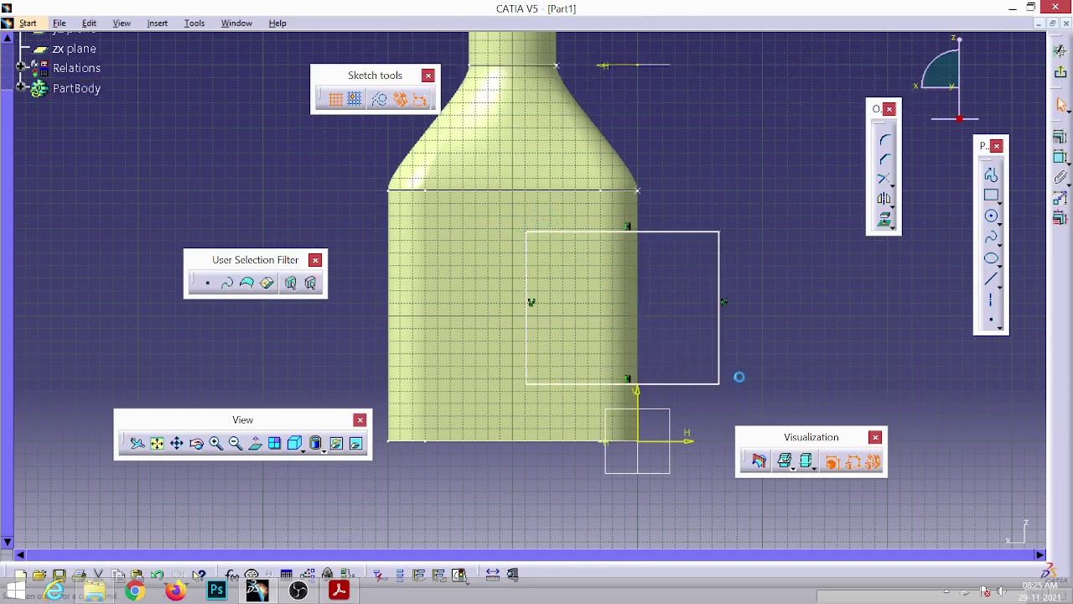
pyautogui.click(723, 326)
pyautogui.press('Delete')
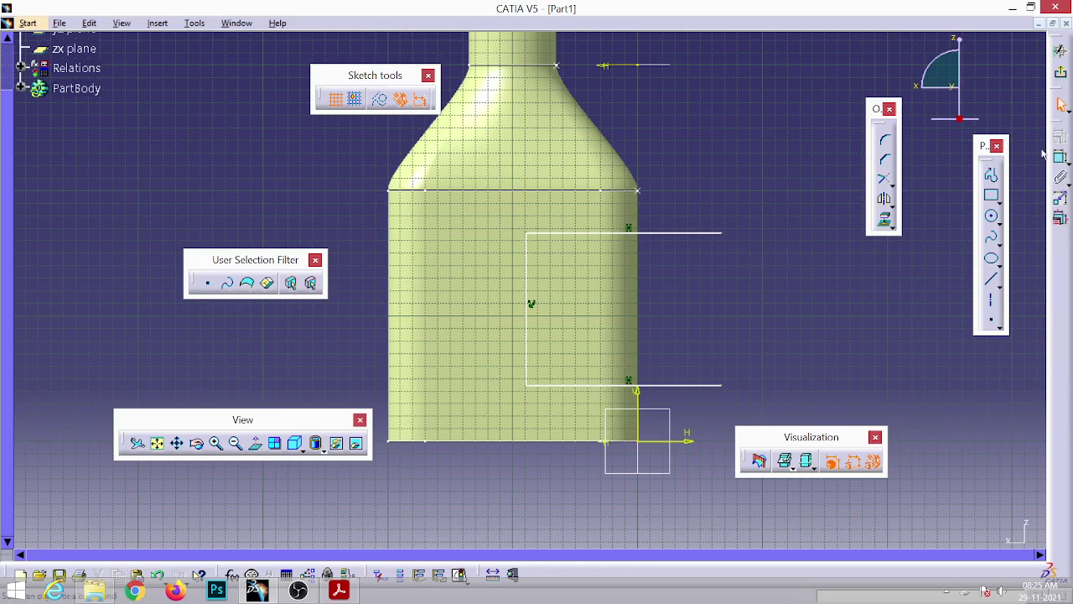
# Step: Constrain the open profile's lower horizontal line to 50 mm above the horizontal axis at the body's base
pyautogui.click(690, 442)
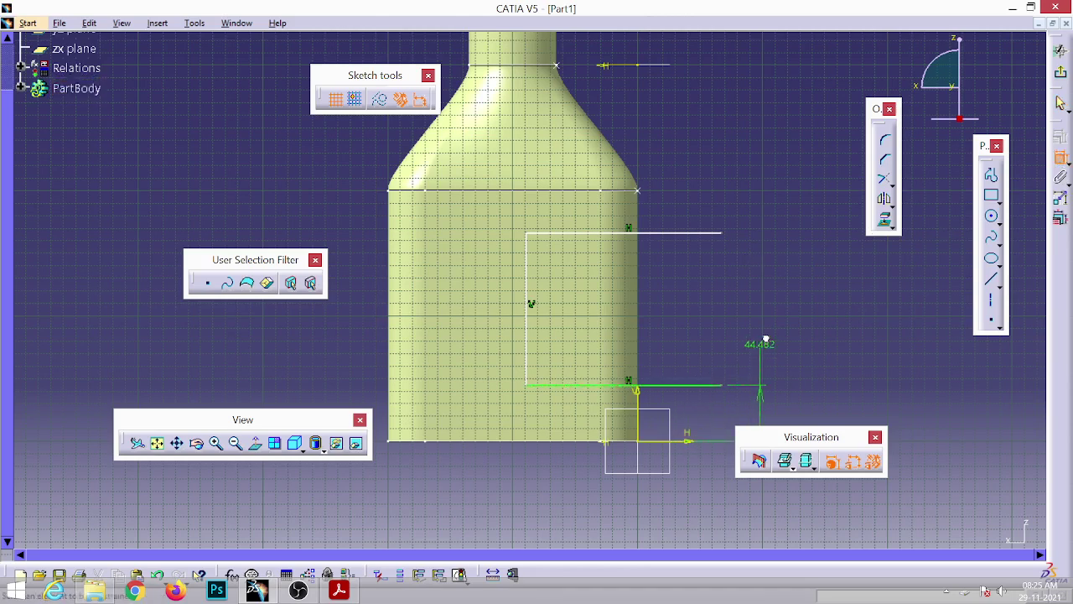
pyautogui.doubleClick(761, 349)
pyautogui.write('5')
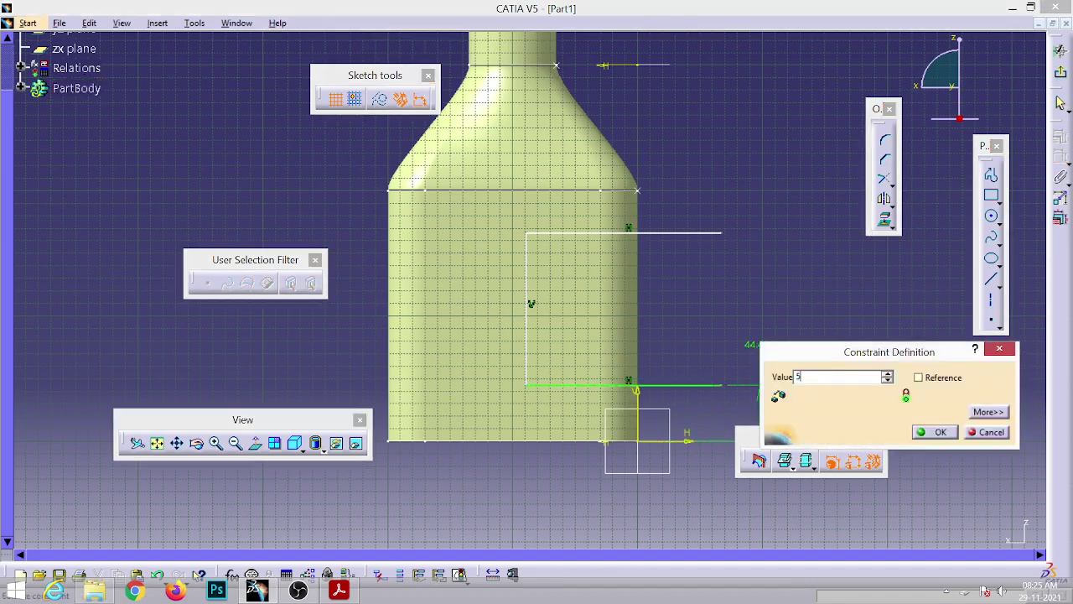
pyautogui.write('0')
pyautogui.press('Return')
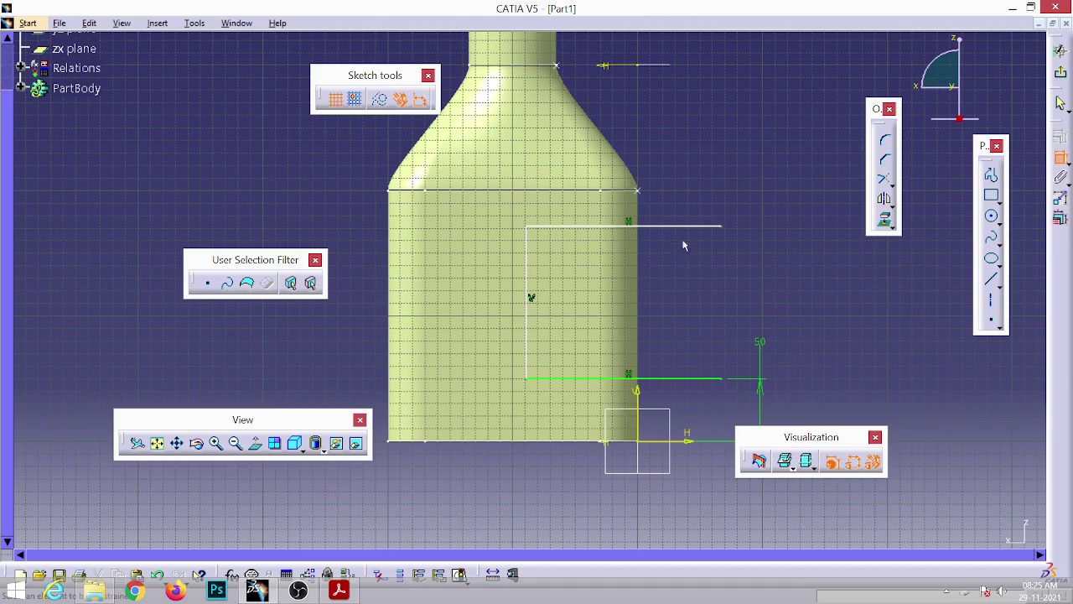
# Step: Dimension the spacing between the profile's two horizontal lines and set it to 120 mm
pyautogui.click(720, 227)
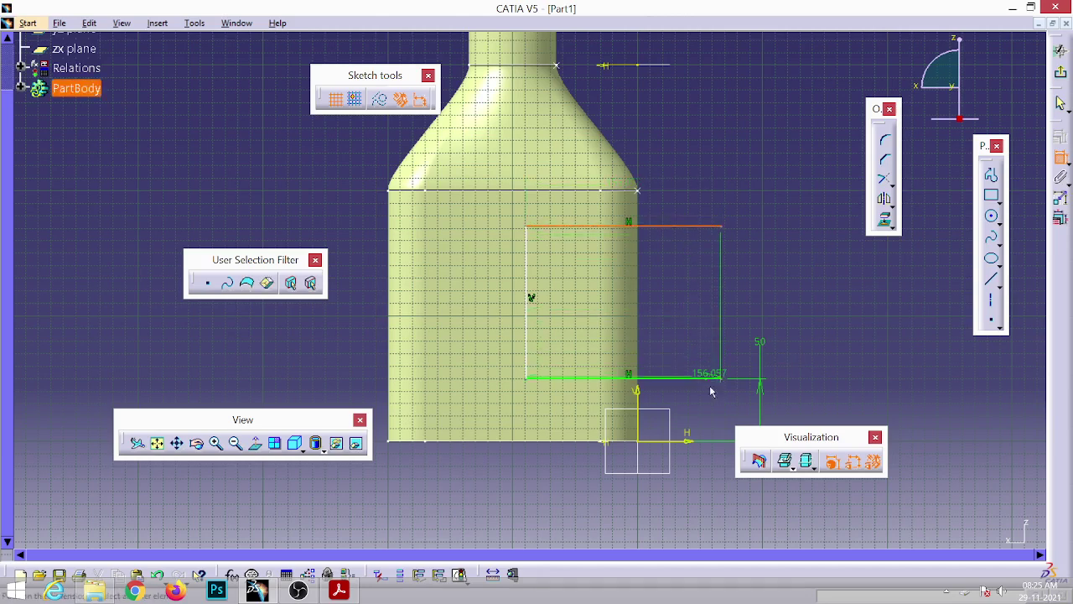
pyautogui.click(717, 378)
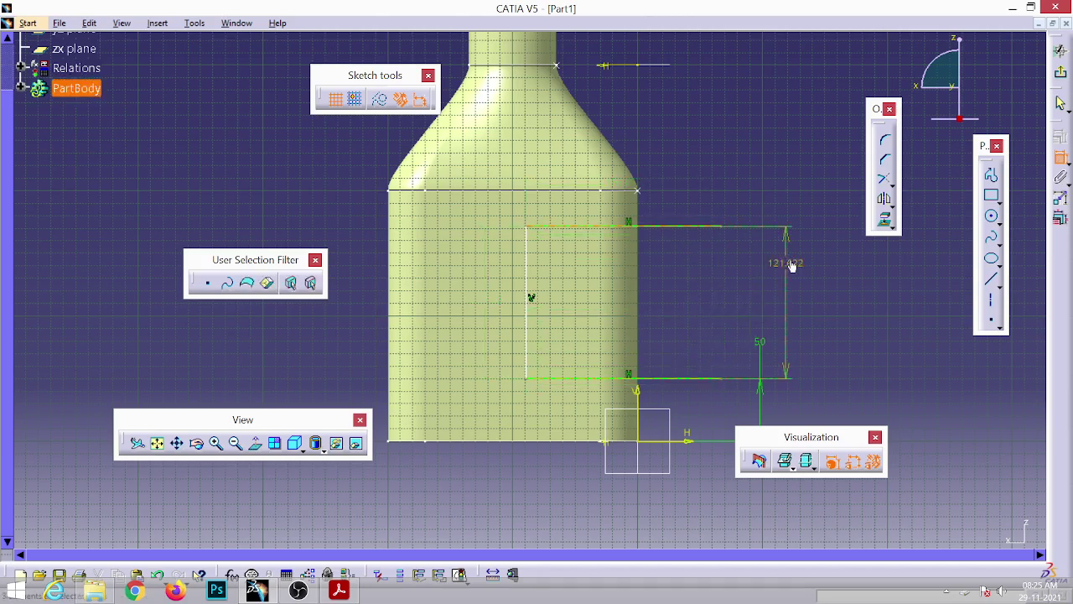
pyautogui.doubleClick(798, 268)
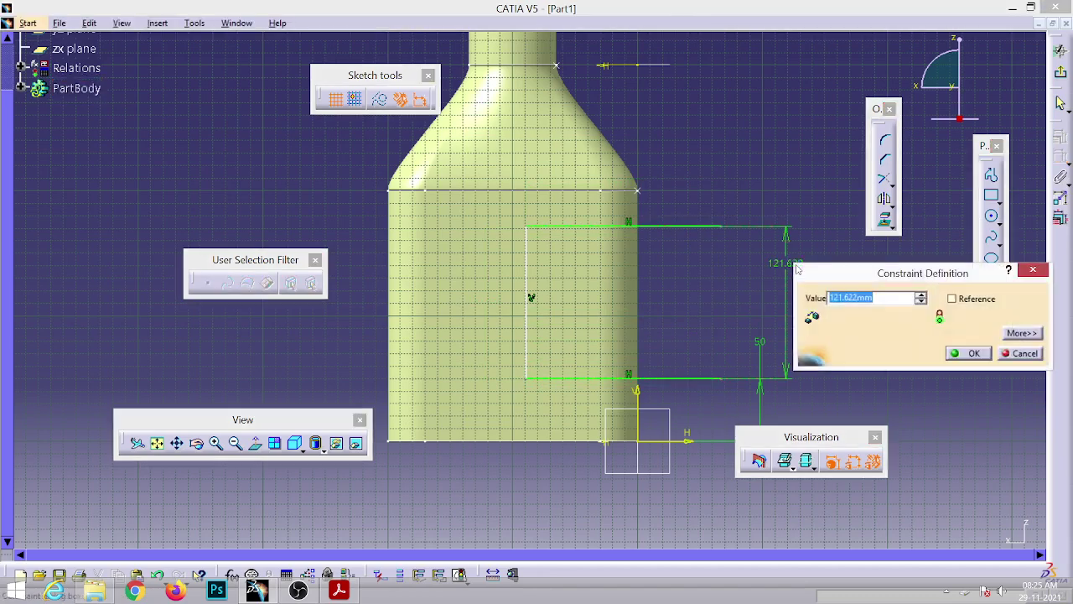
pyautogui.write('120')
pyautogui.press('Return')
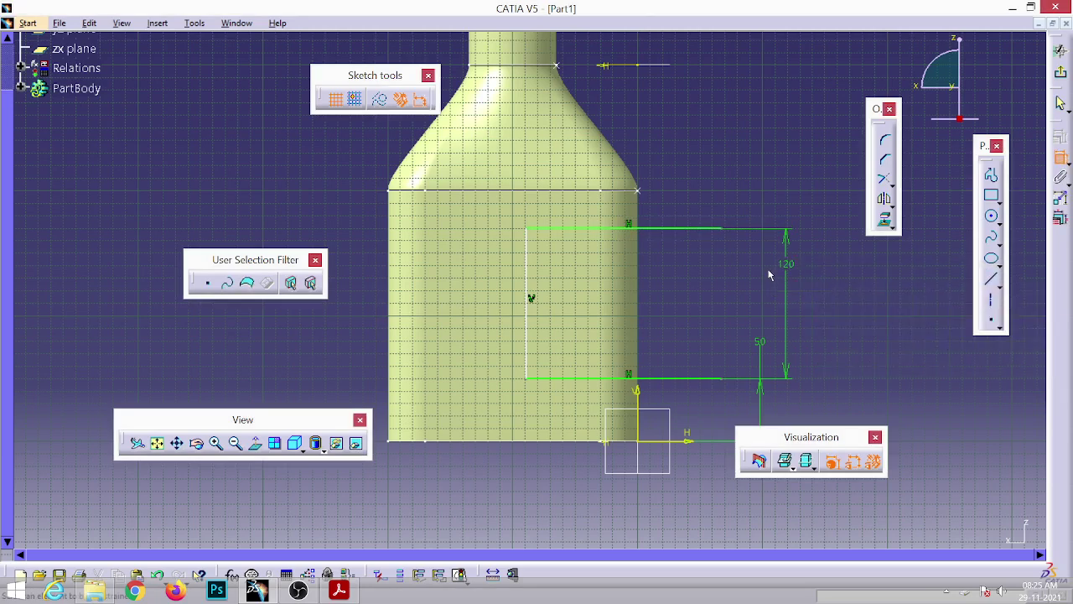
# Step: Constrain the profile's vertical line to 100 mm from the sketch's vertical axis
pyautogui.click(532, 277)
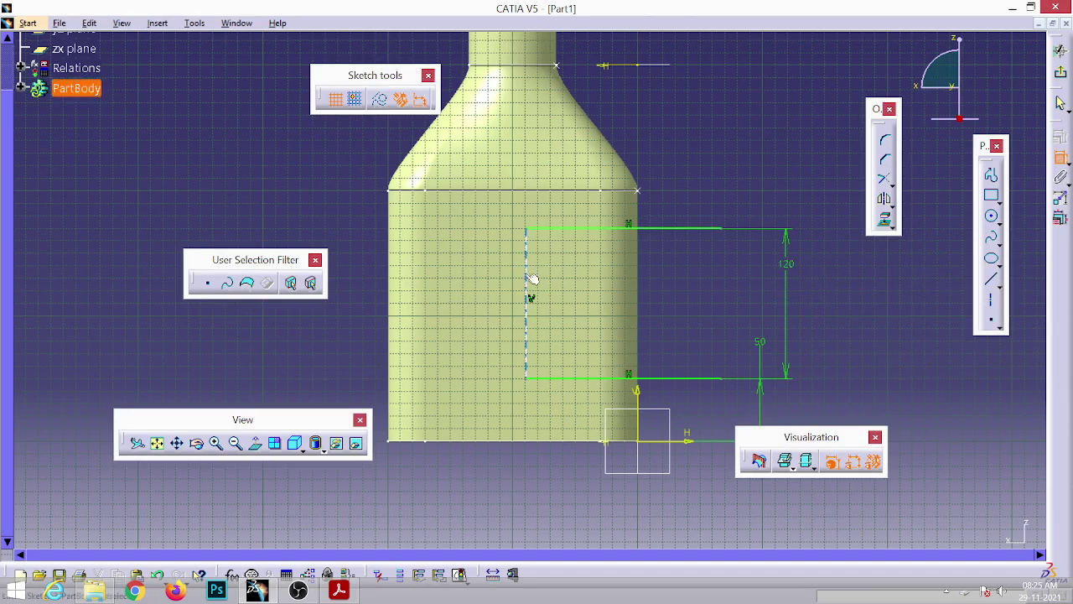
pyautogui.click(642, 405)
pyautogui.doubleClick(569, 483)
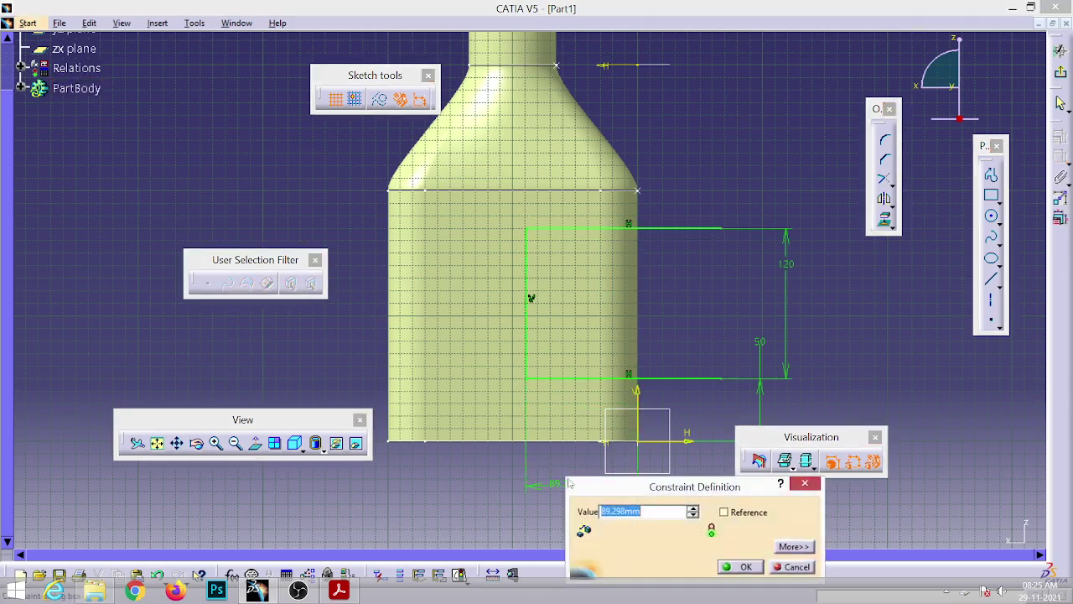
pyautogui.write('100')
pyautogui.press('Return')
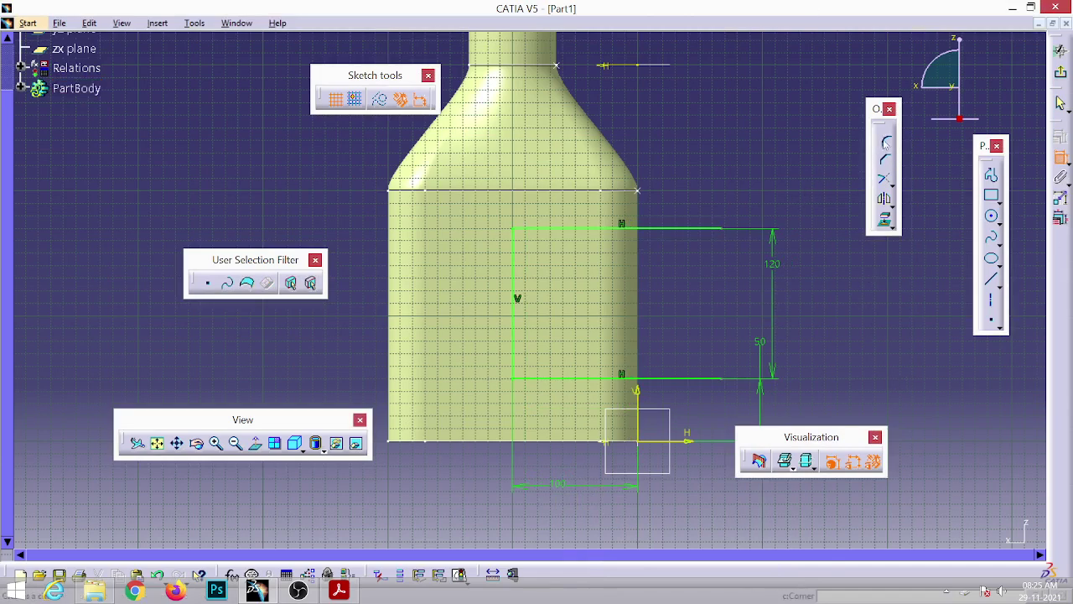
# Step: Round both corners of the open profile with Corner arcs of about 31.5 mm radius
pyautogui.click(885, 140)
pyautogui.click(564, 233)
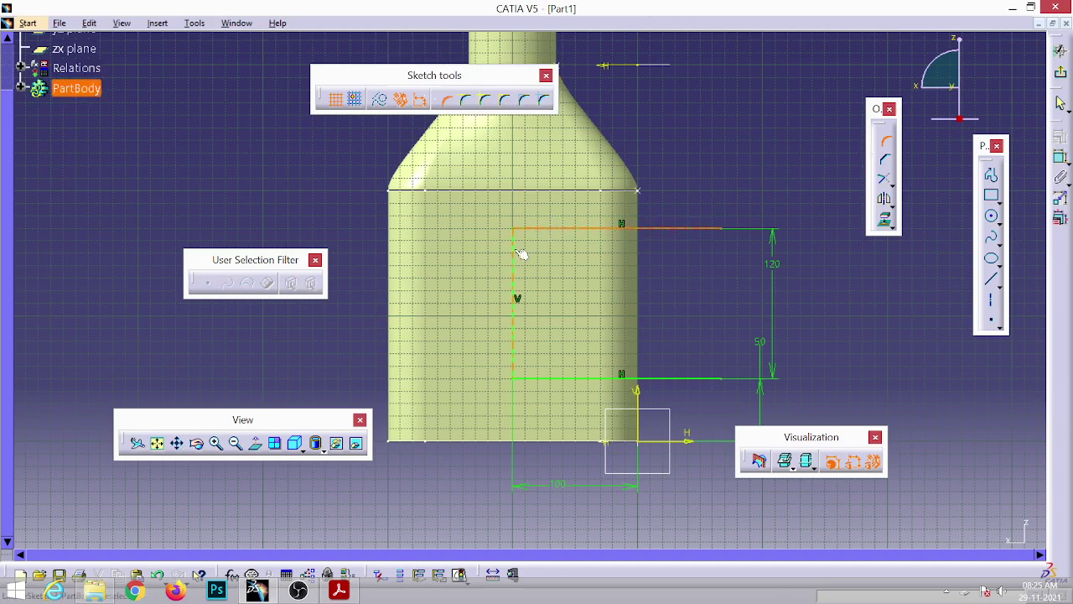
pyautogui.click(513, 251)
pyautogui.click(530, 243)
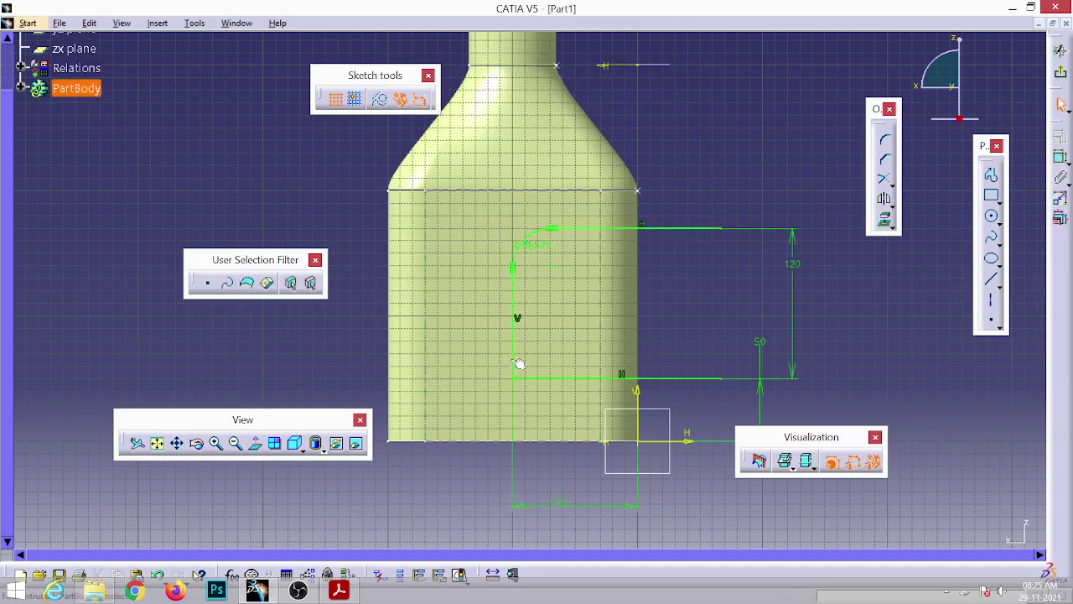
pyautogui.click(520, 366)
pyautogui.click(546, 379)
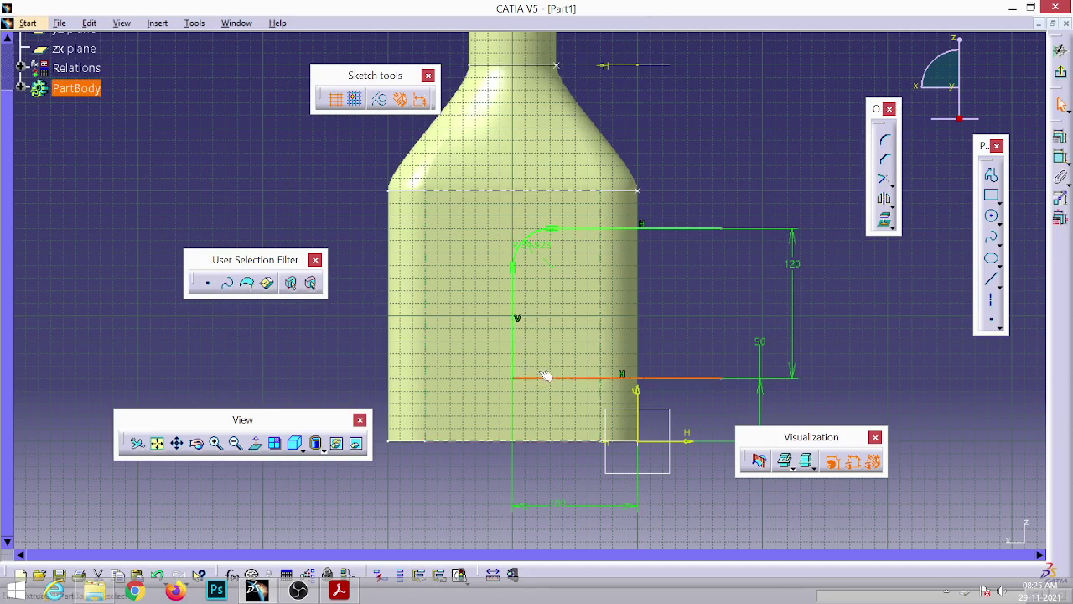
pyautogui.click(884, 141)
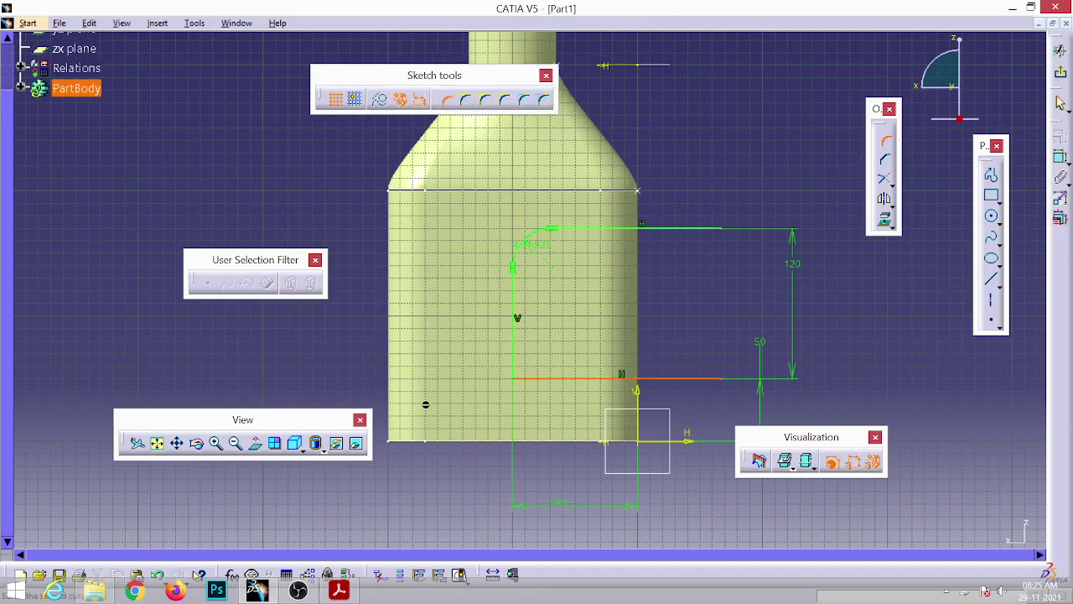
pyautogui.click(520, 355)
pyautogui.click(528, 371)
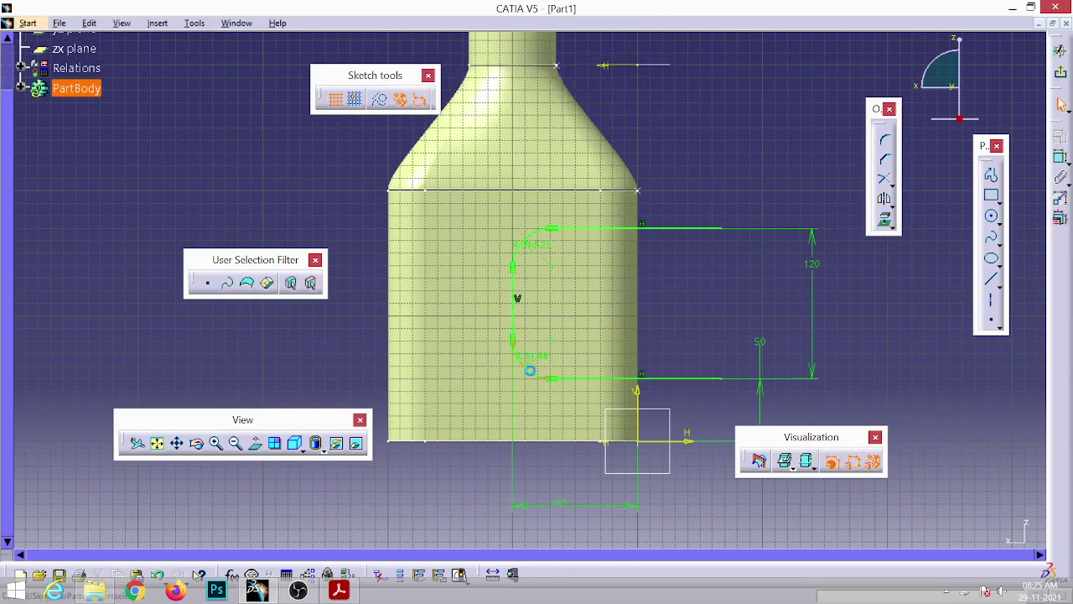
# Step: Set the radius of both the upper and lower profile corners to 40 mm
pyautogui.doubleClick(535, 246)
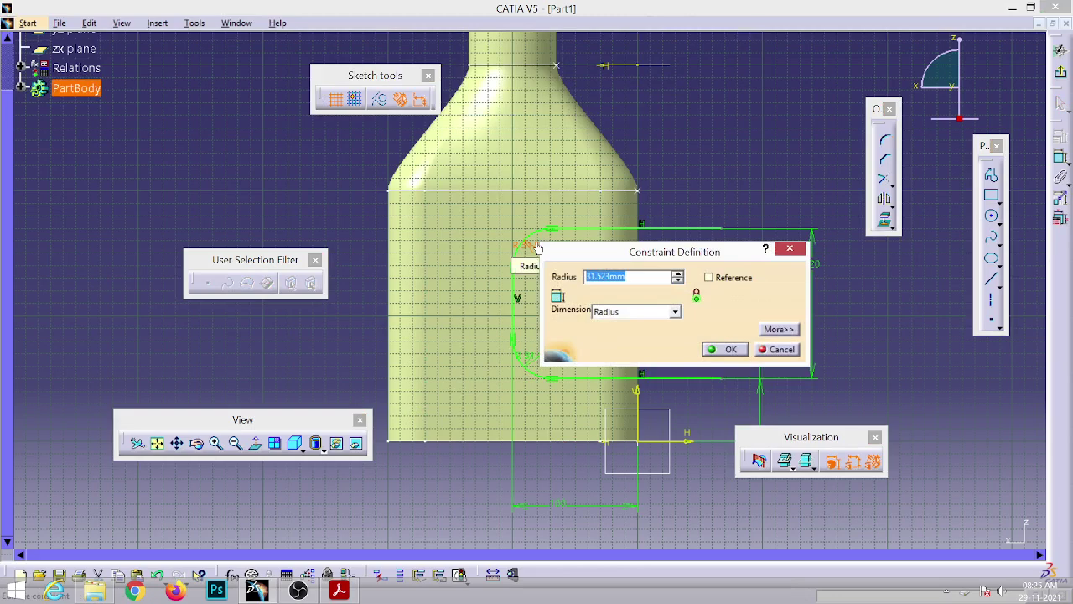
pyautogui.write('40')
pyautogui.press('Return')
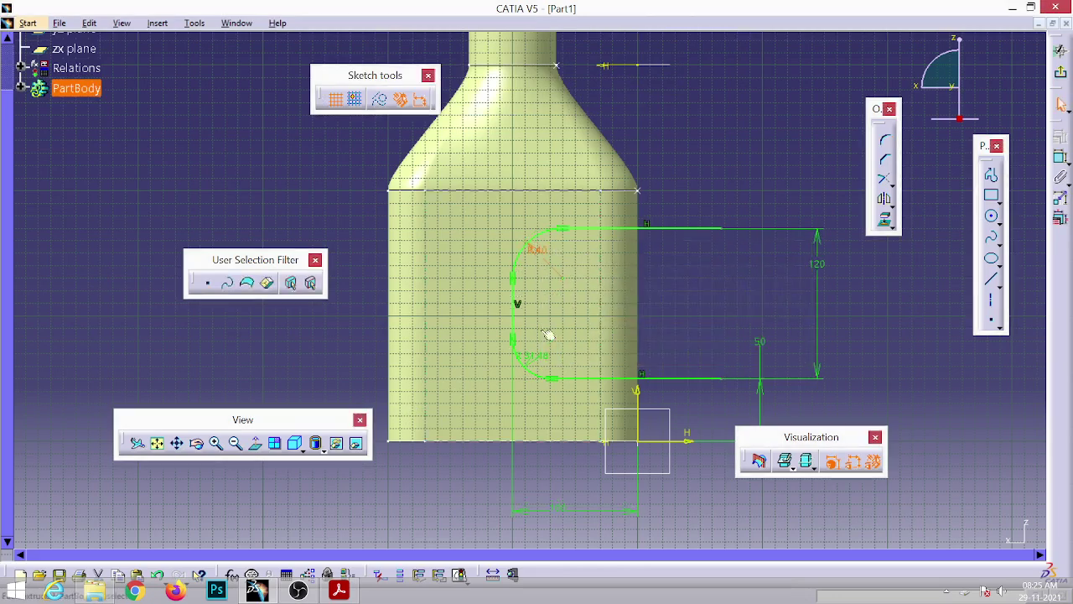
pyautogui.doubleClick(541, 359)
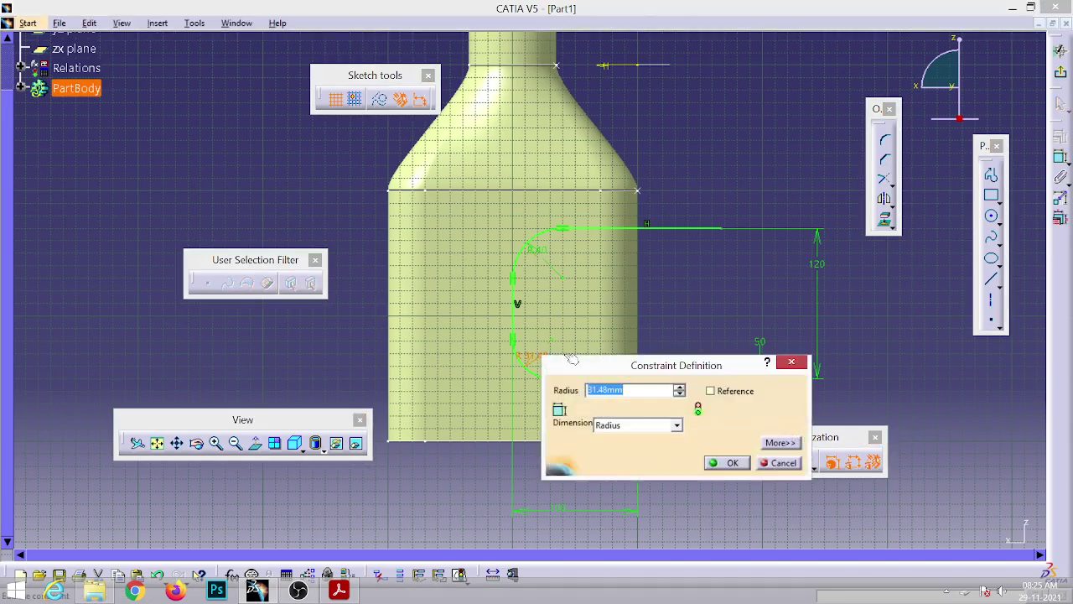
pyautogui.write('40')
pyautogui.press('Return')
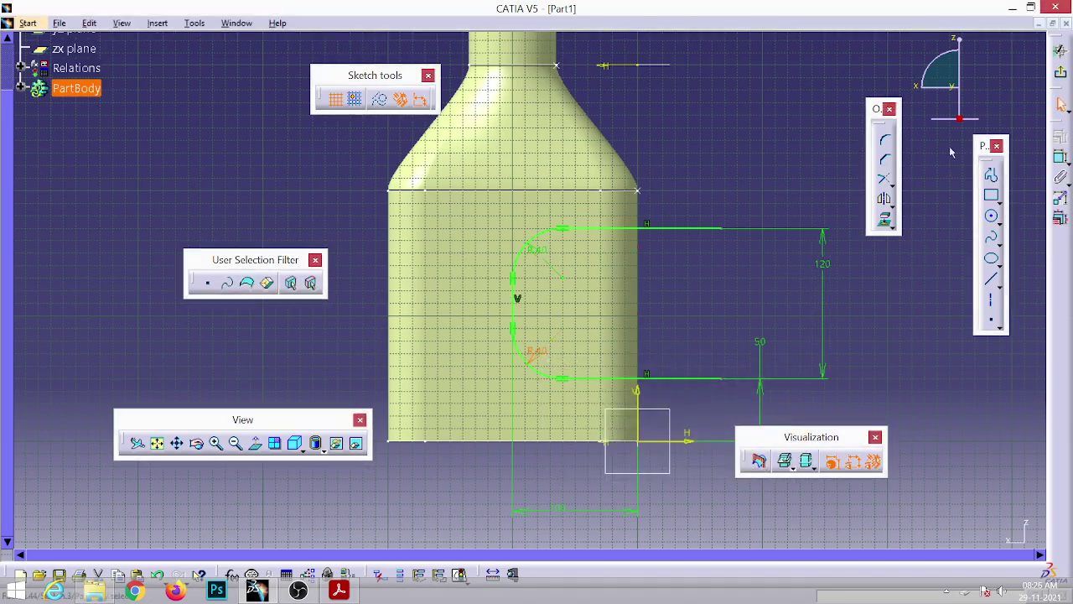
# Step: Exit the sketch and extrude the U-shaped profile as a surface, 129 mm on one side and 162 mm on the other
pyautogui.click(1061, 73)
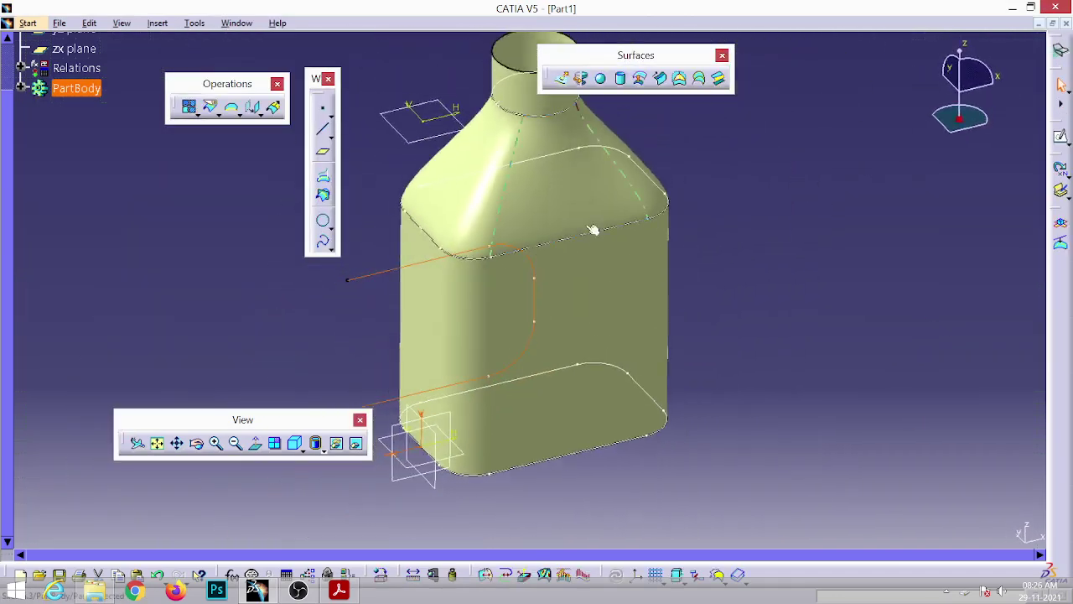
pyautogui.click(561, 78)
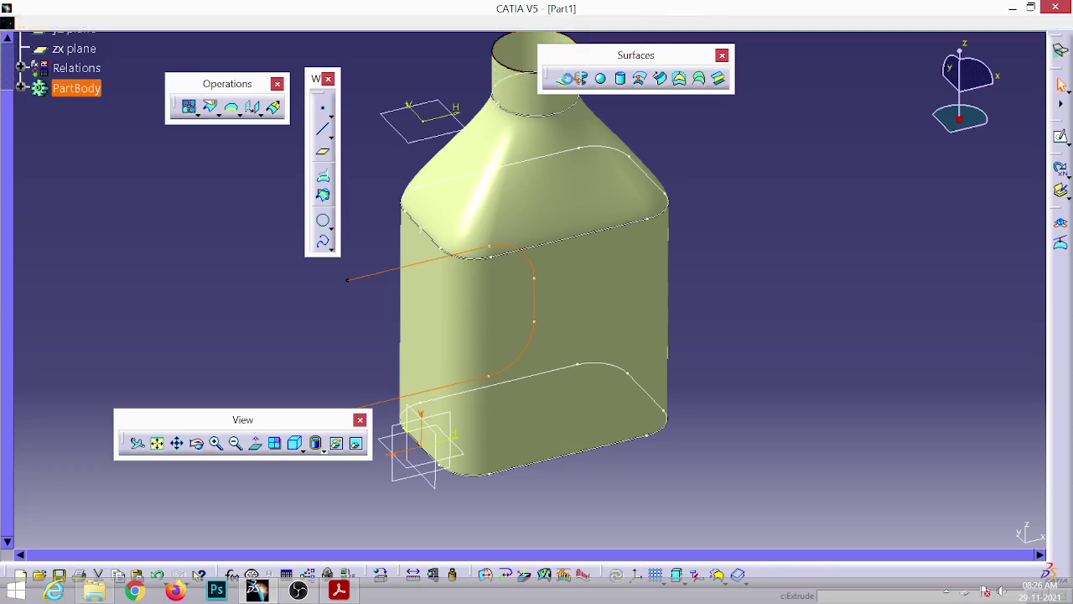
pyautogui.moveTo(478, 228); pyautogui.dragTo(341, 300, button='middle')
pyautogui.moveTo(341, 299); pyautogui.dragTo(321, 290)
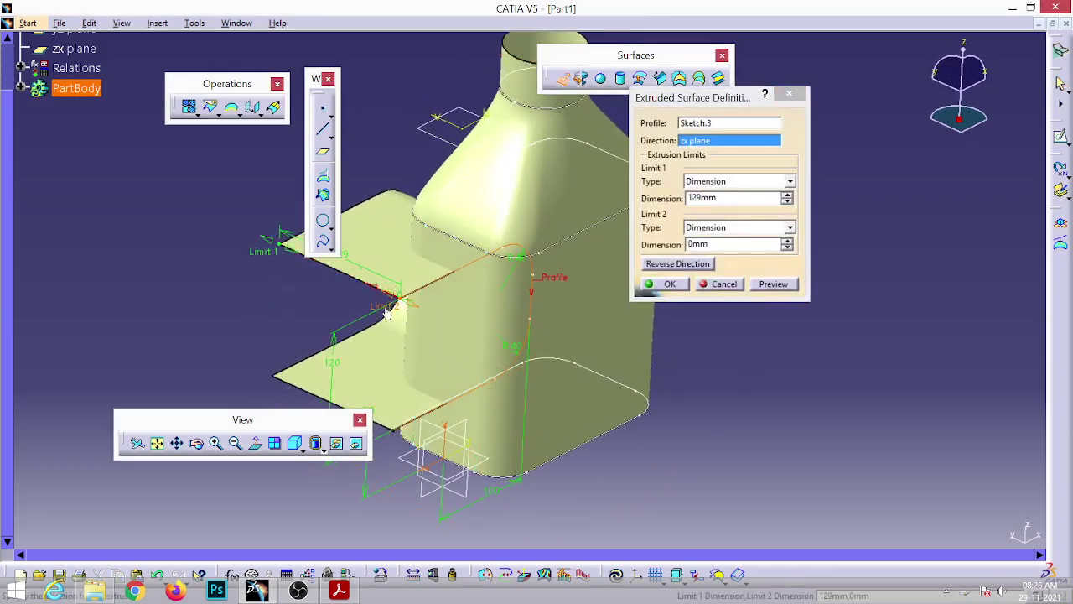
pyautogui.moveTo(388, 312); pyautogui.dragTo(541, 370)
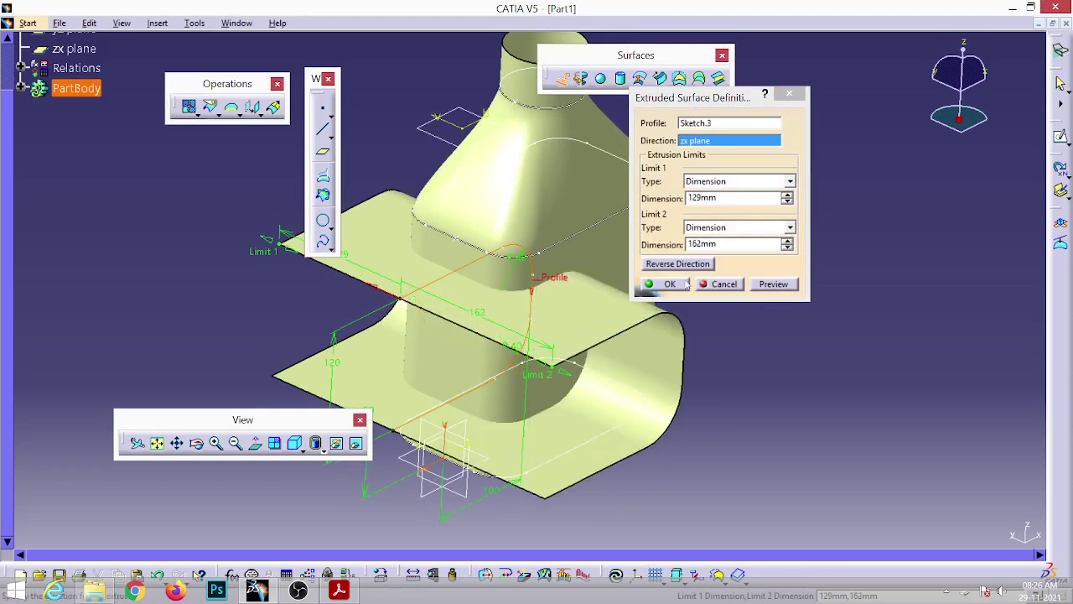
pyautogui.click(681, 286)
# Step: Split the extruded body surface with the U-shaped extruded surface, removing the handle area enclosed by it
pyautogui.moveTo(415, 294); pyautogui.dragTo(551, 338, button='middle')
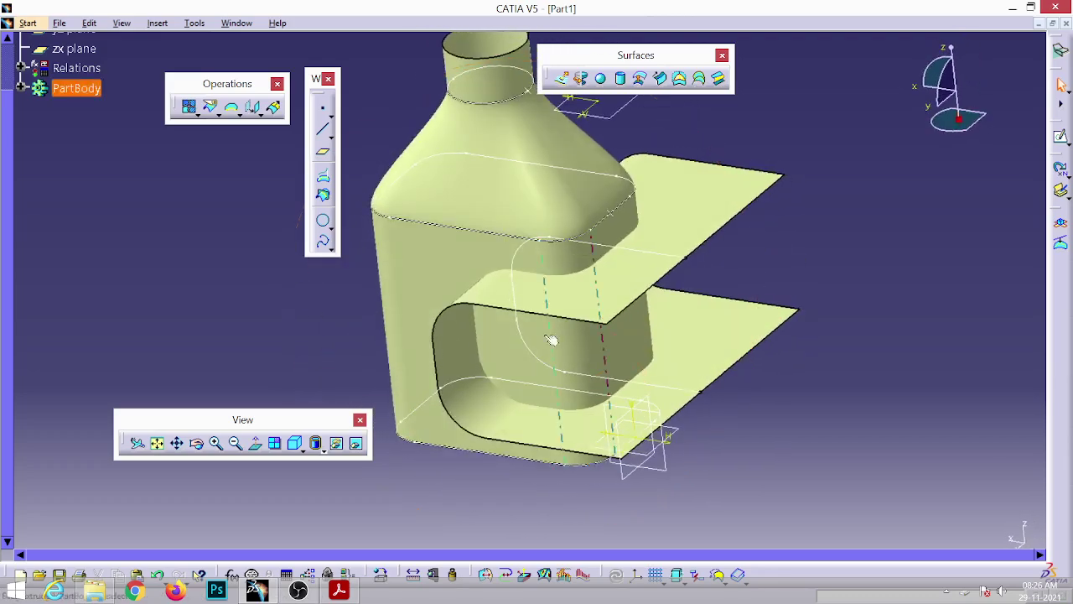
pyautogui.click(216, 112)
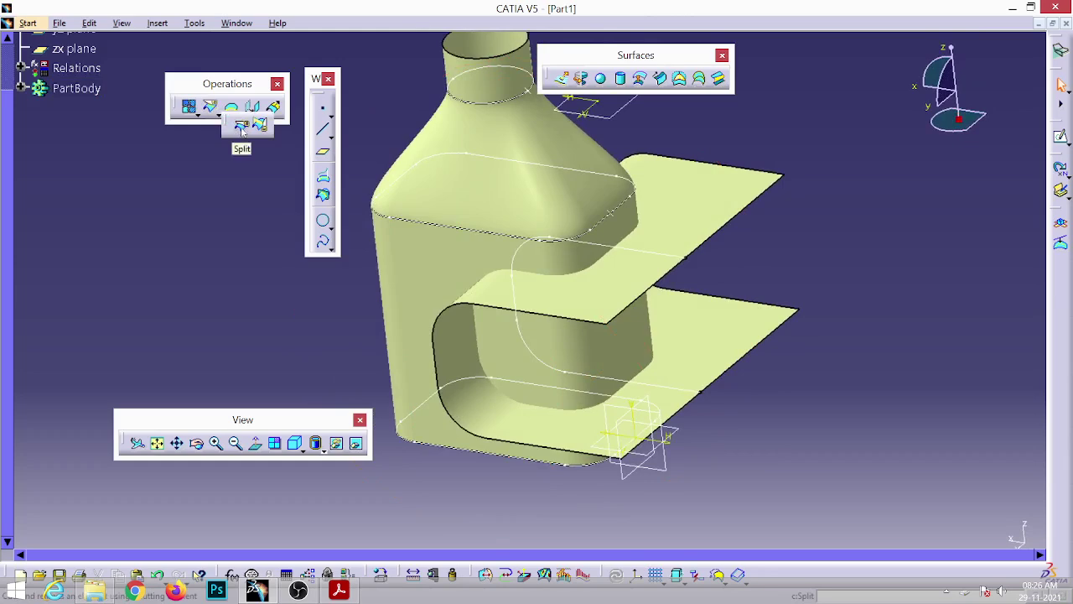
pyautogui.click(241, 126)
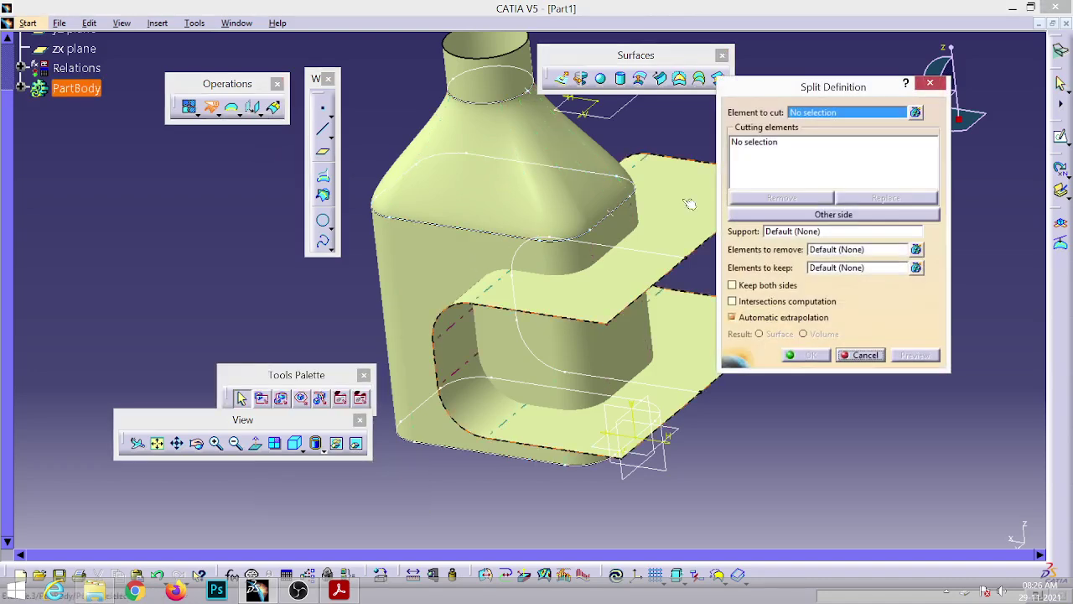
pyautogui.click(431, 266)
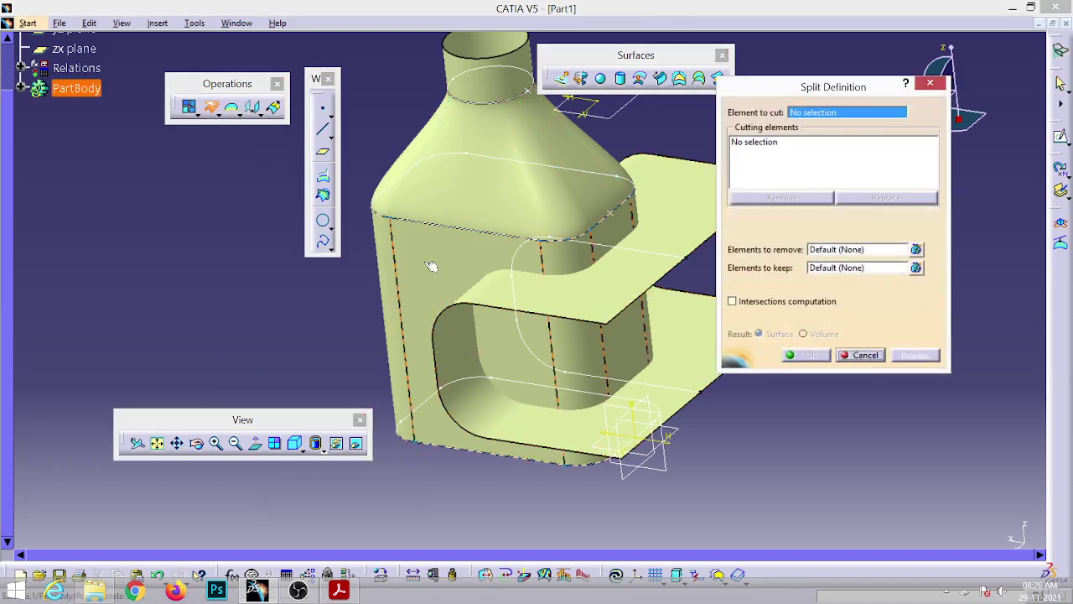
pyautogui.click(687, 201)
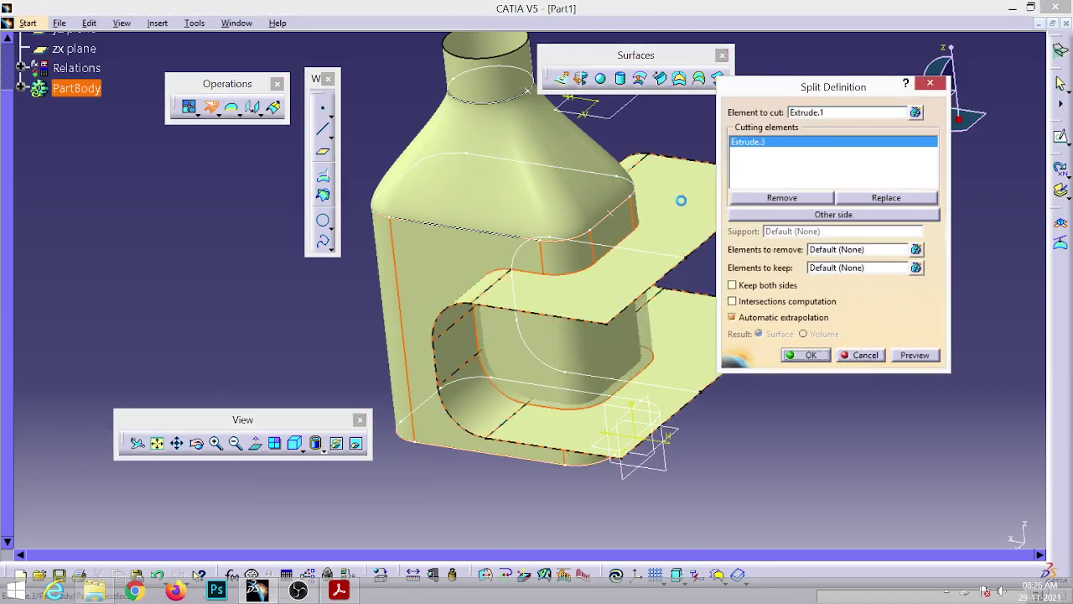
pyautogui.click(810, 355)
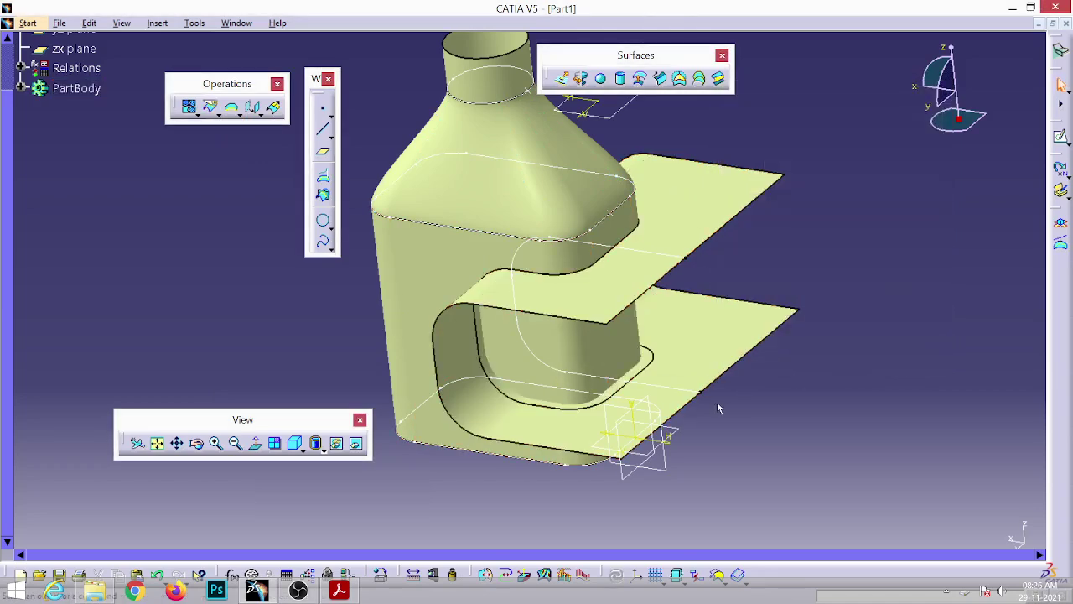
# Step: Offset the U-shaped extruded surface by 15 mm with the direction reversed, towards the inside of the handle opening
pyautogui.moveTo(587, 352)
pyautogui.mouseDown(button='middle')
pyautogui.moveTo(541, 310)
pyautogui.moveTo(575, 294)
pyautogui.moveTo(589, 354)
pyautogui.mouseUp(button='middle')
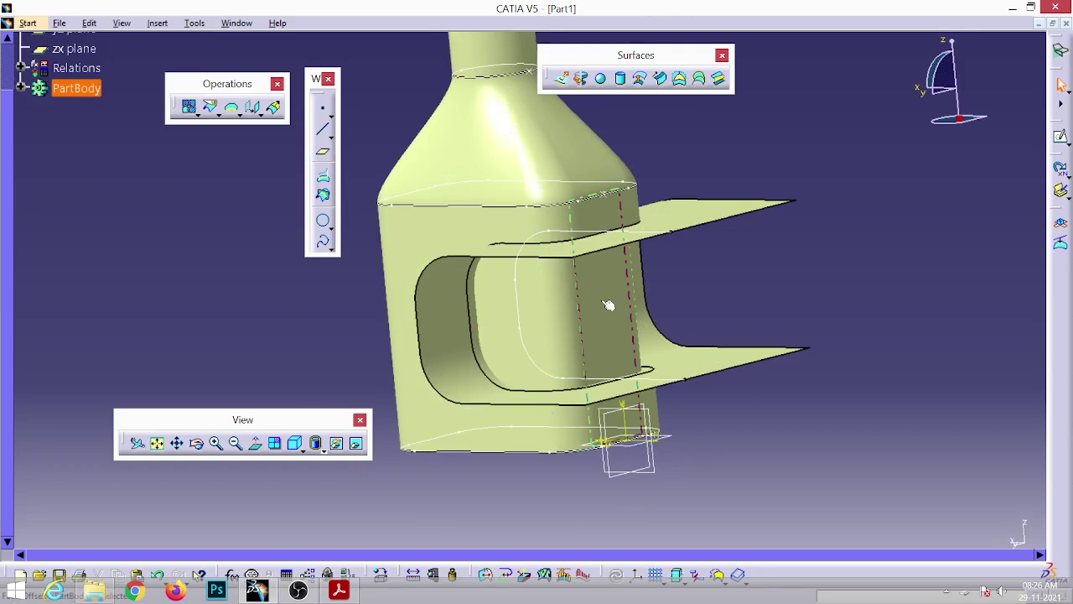
pyautogui.moveTo(605, 306); pyautogui.dragTo(584, 367, button='middle')
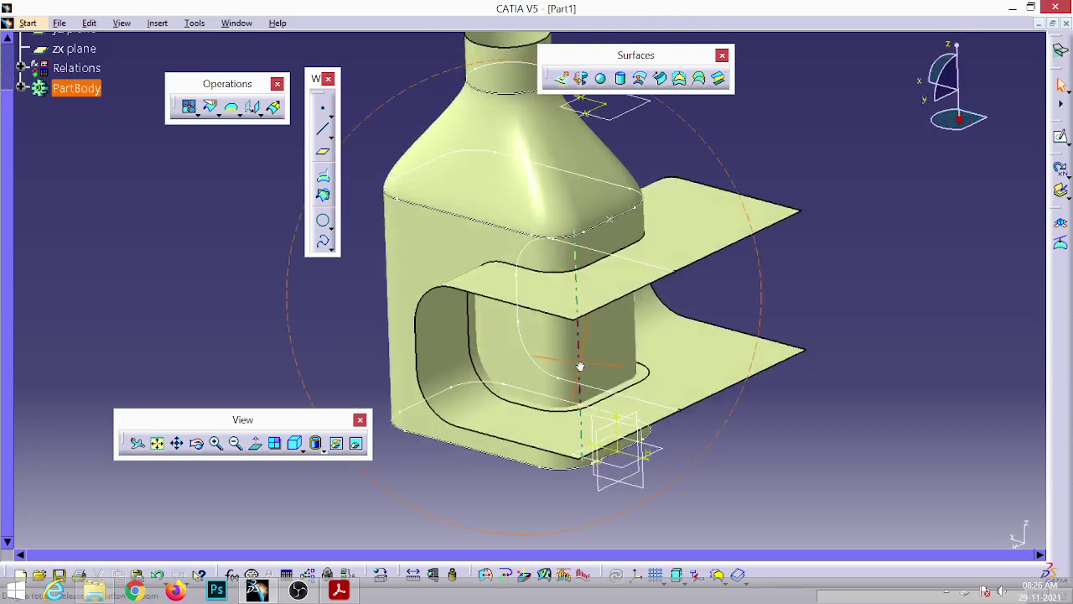
pyautogui.click(640, 78)
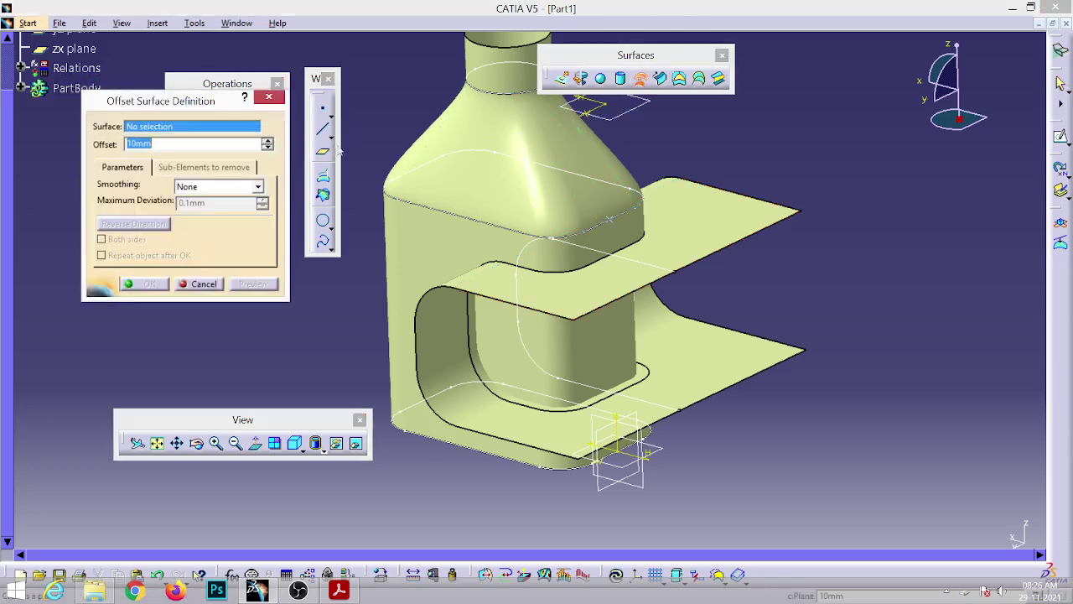
pyautogui.click(724, 223)
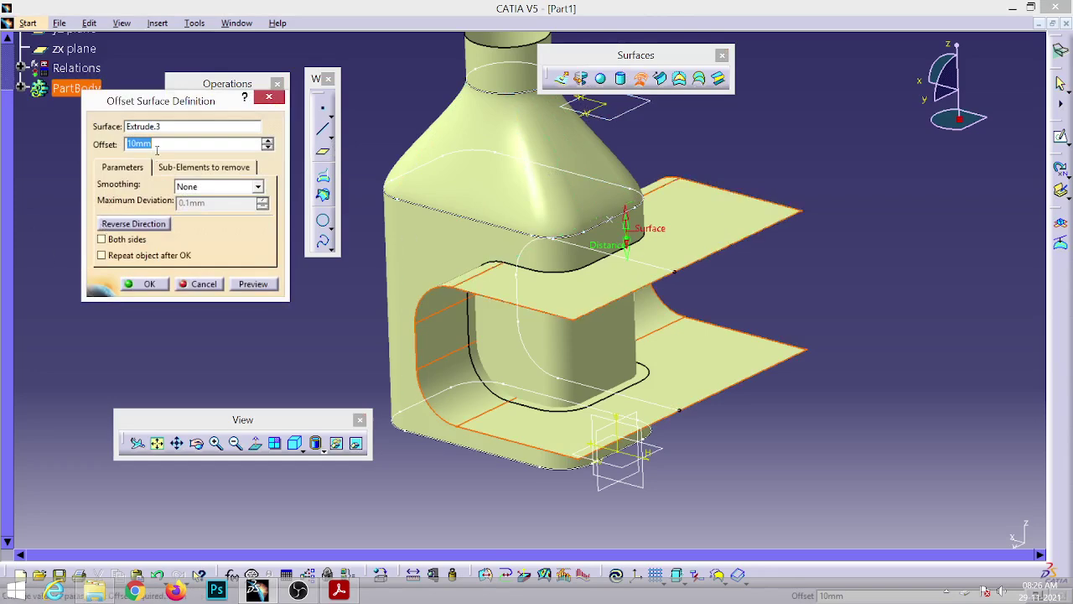
pyautogui.write('15')
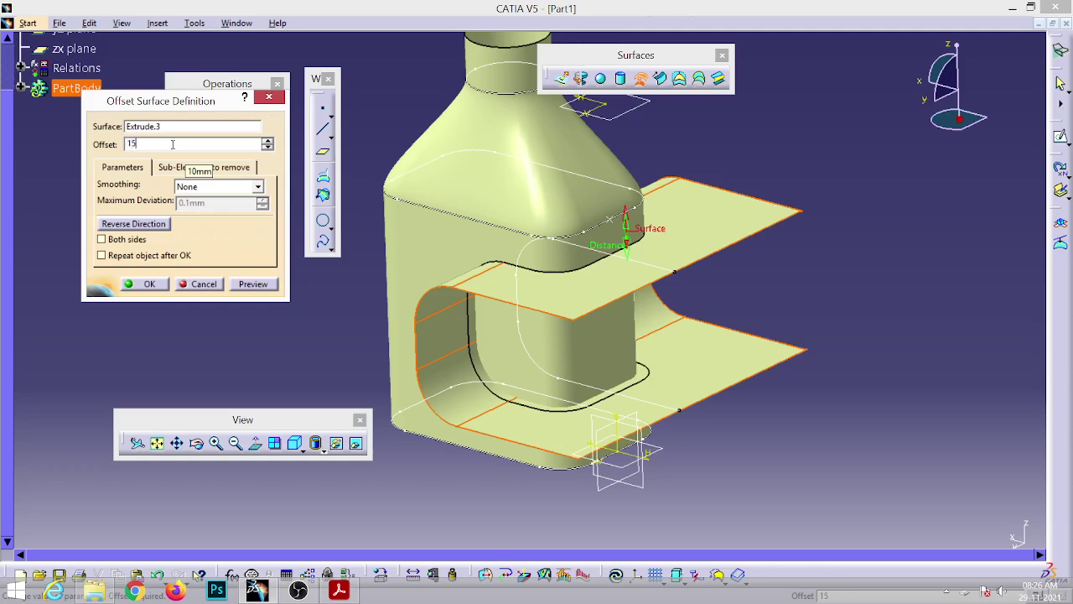
pyautogui.click(247, 284)
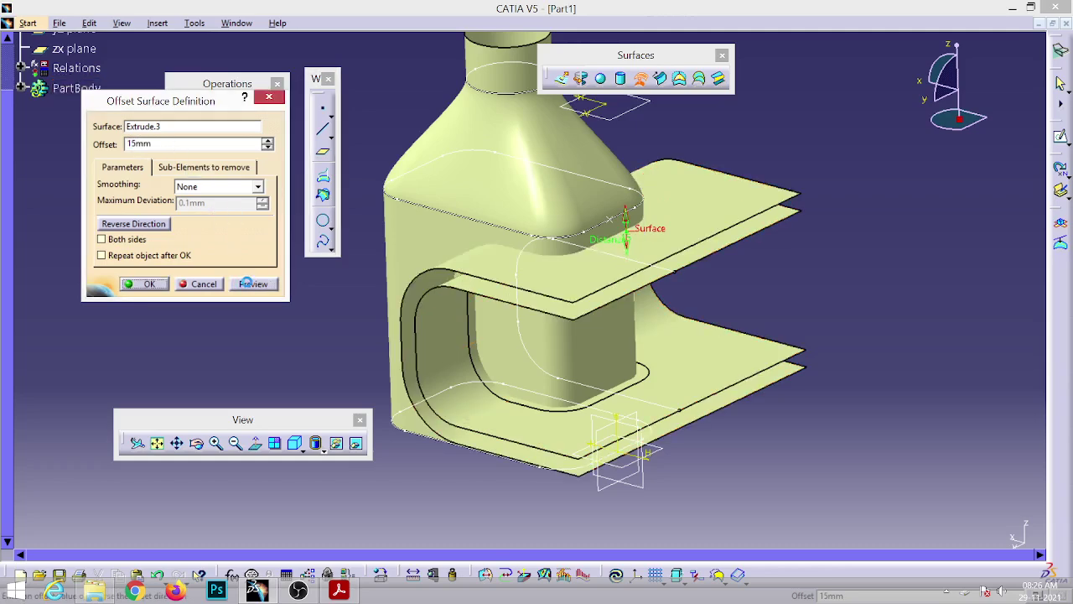
pyautogui.click(138, 225)
pyautogui.click(257, 287)
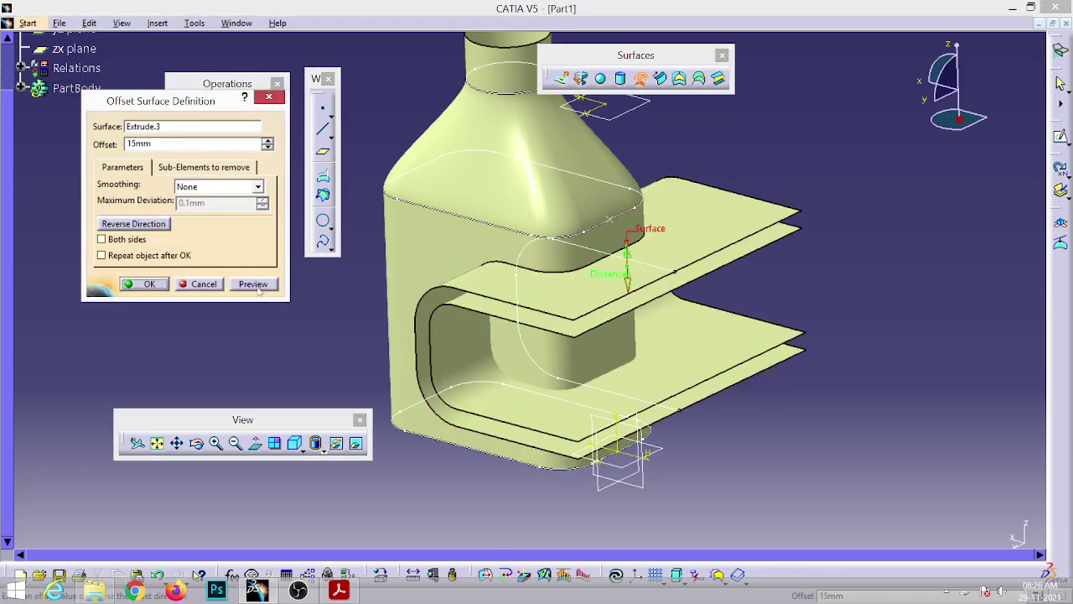
pyautogui.click(143, 284)
# Step: Split the inner offset body surface with the new U-shaped offset surface, keeping the portion enclosed by the U
pyautogui.moveTo(482, 354); pyautogui.dragTo(473, 240, button='middle')
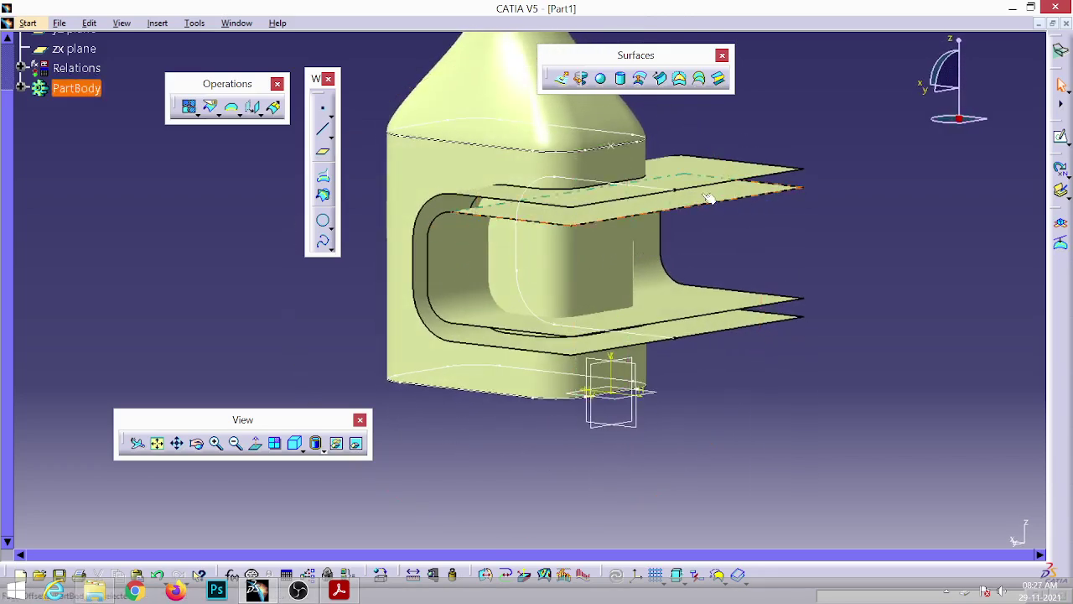
pyautogui.click(210, 108)
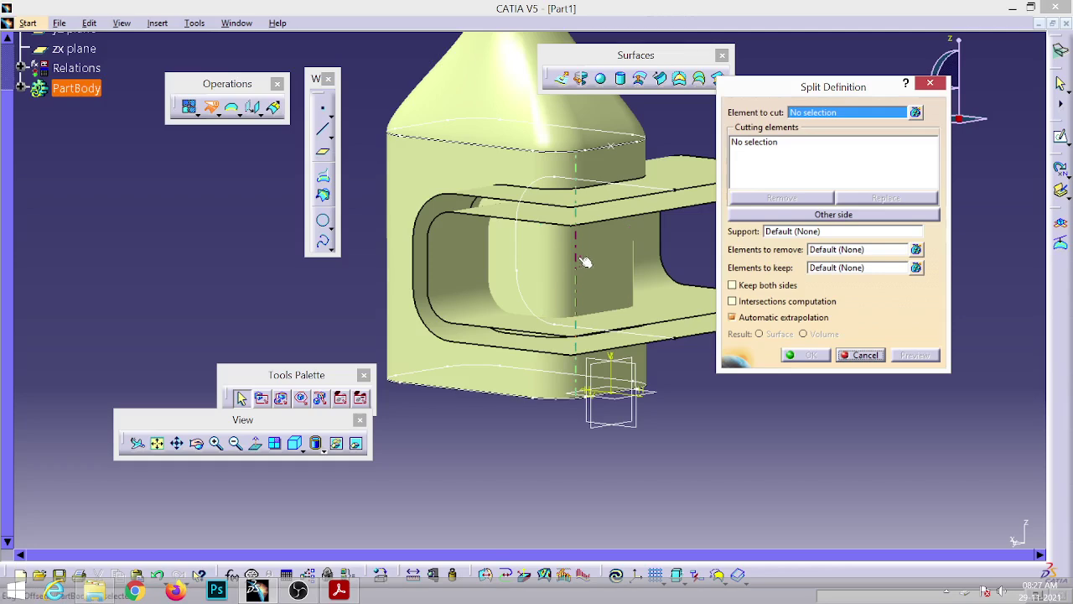
pyautogui.click(601, 263)
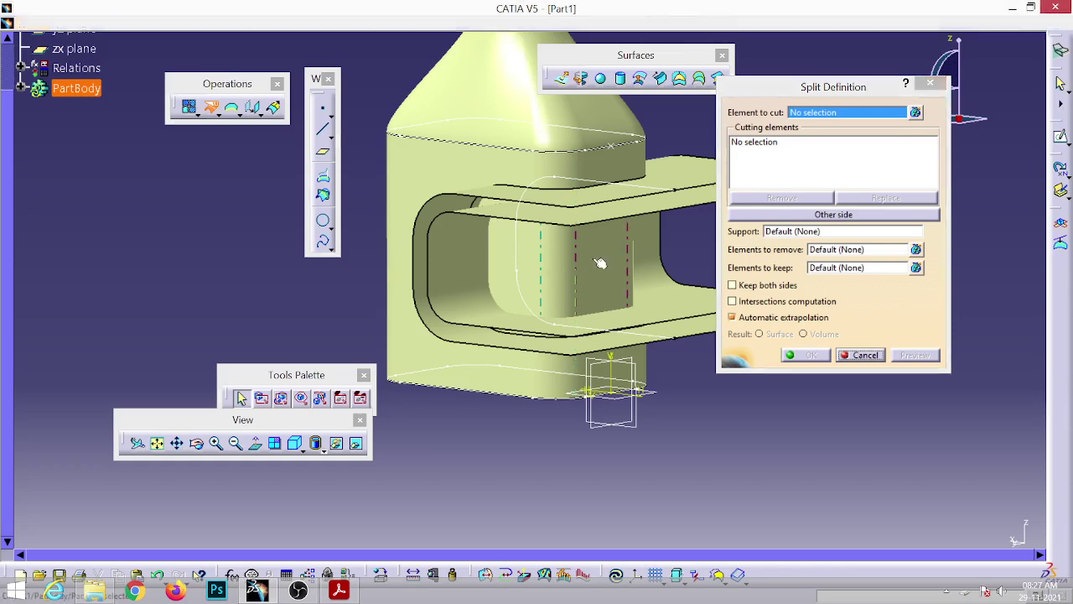
pyautogui.click(442, 251)
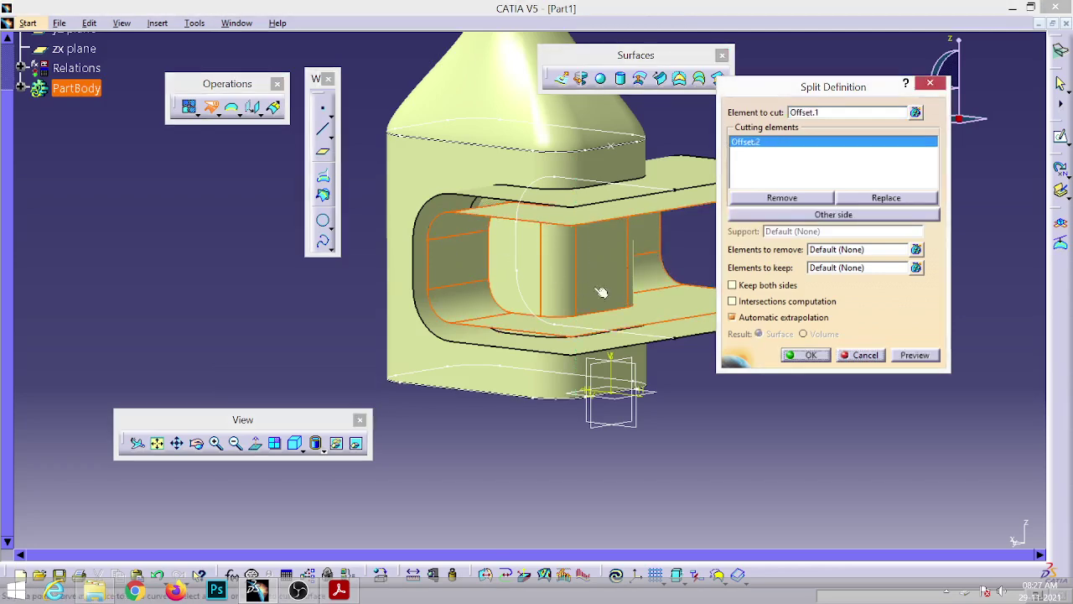
pyautogui.click(915, 355)
pyautogui.click(810, 354)
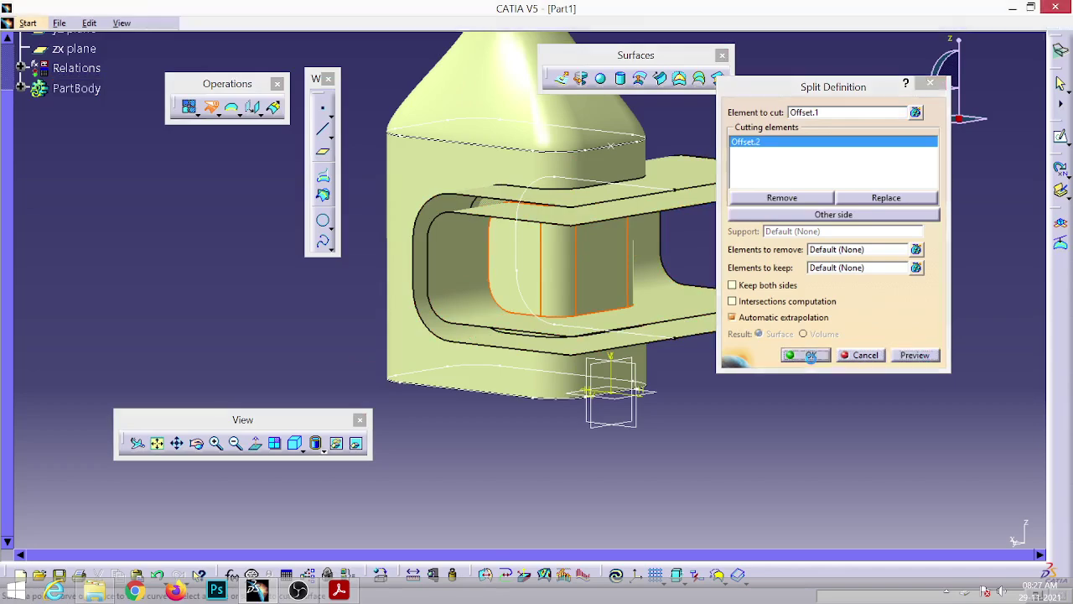
# Step: Hide the U-shaped extruded surface, its offset copy and the U-shaped profile sketch
pyautogui.moveTo(487, 276); pyautogui.dragTo(545, 289, button='middle')
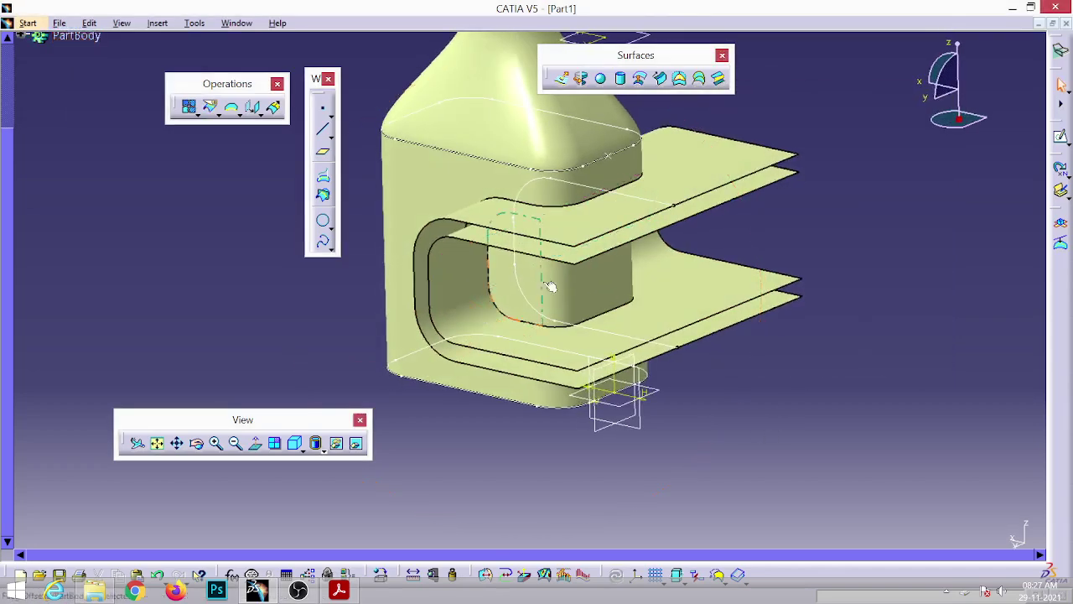
pyautogui.rightClick(714, 159)
pyautogui.click(738, 196)
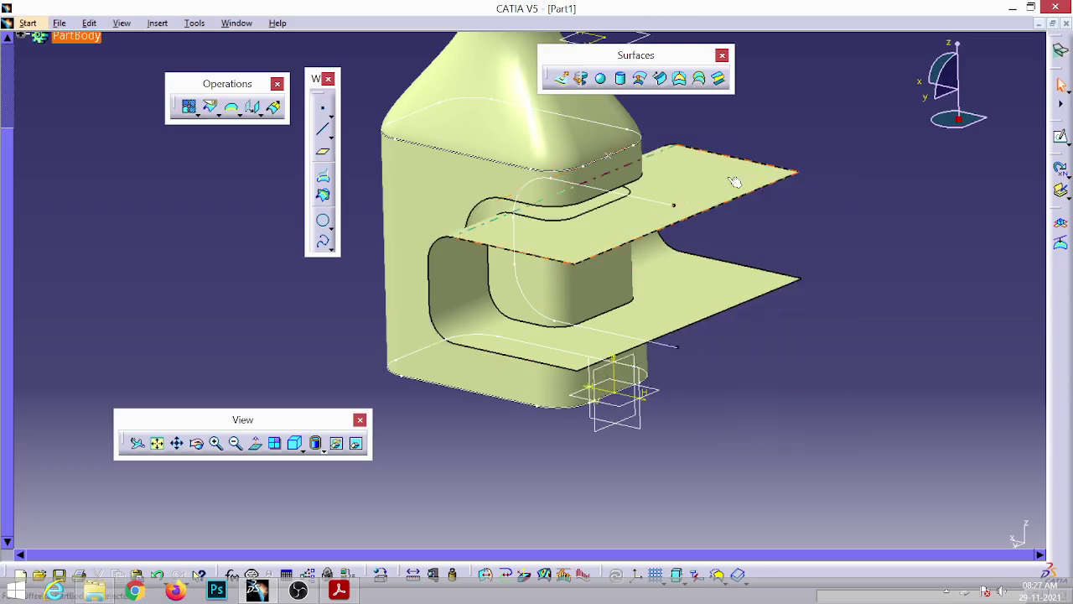
pyautogui.rightClick(734, 182)
pyautogui.click(744, 221)
pyautogui.moveTo(771, 321); pyautogui.dragTo(416, 361, button='middle')
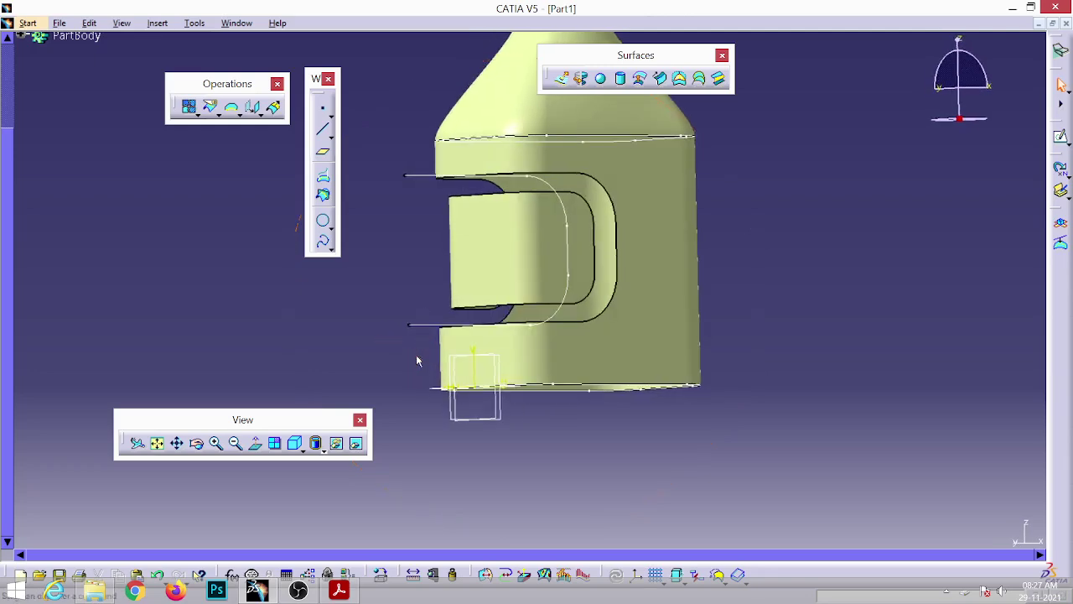
pyautogui.rightClick(422, 181)
pyautogui.click(453, 218)
pyautogui.moveTo(411, 220); pyautogui.dragTo(763, 209, button='middle')
pyautogui.moveTo(709, 252); pyautogui.dragTo(675, 255, button='middle')
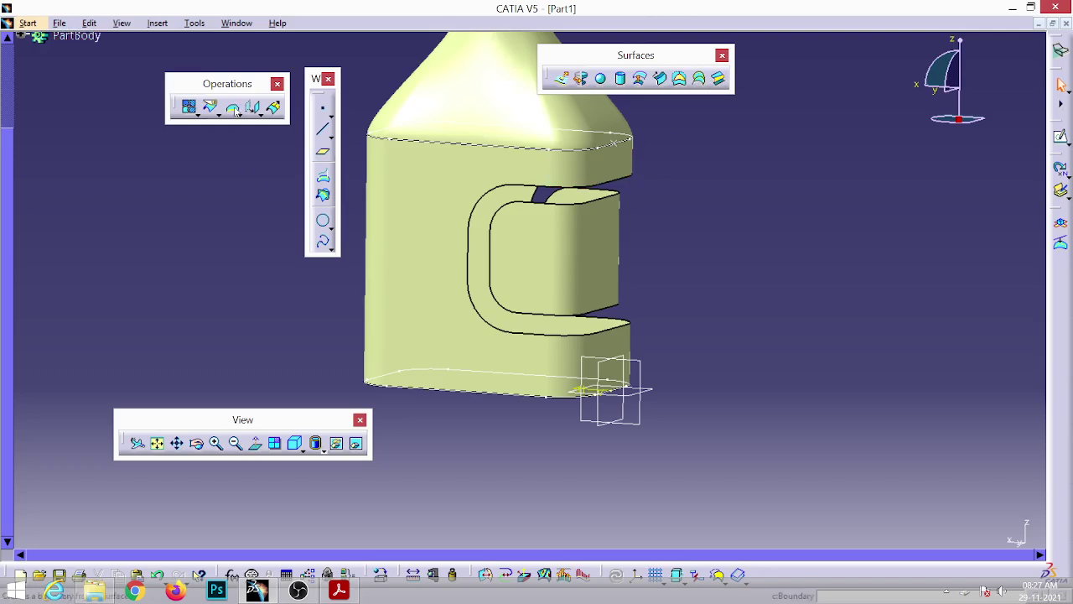
# Step: Create point-continuity boundary curves along the body's handle cut-out edge and around the edge of the inner split surface
pyautogui.click(232, 106)
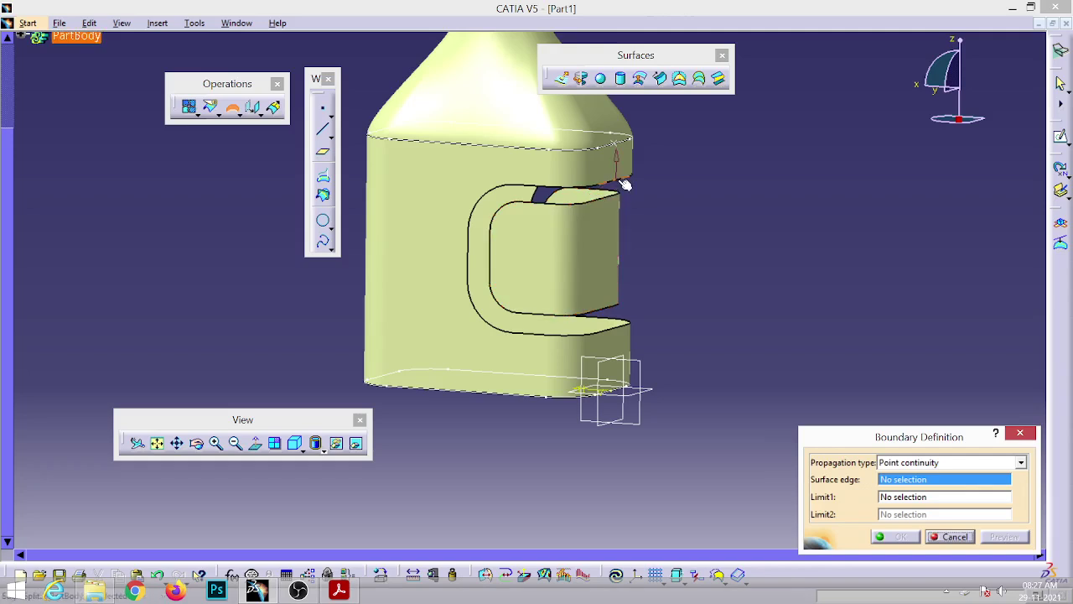
pyautogui.click(625, 180)
pyautogui.click(899, 537)
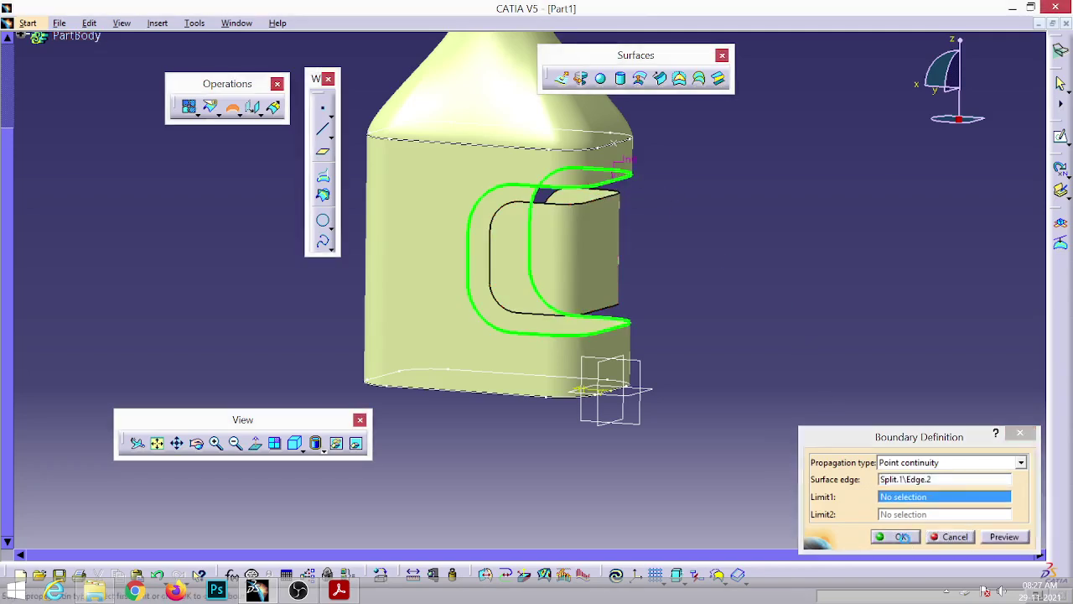
pyautogui.click(232, 110)
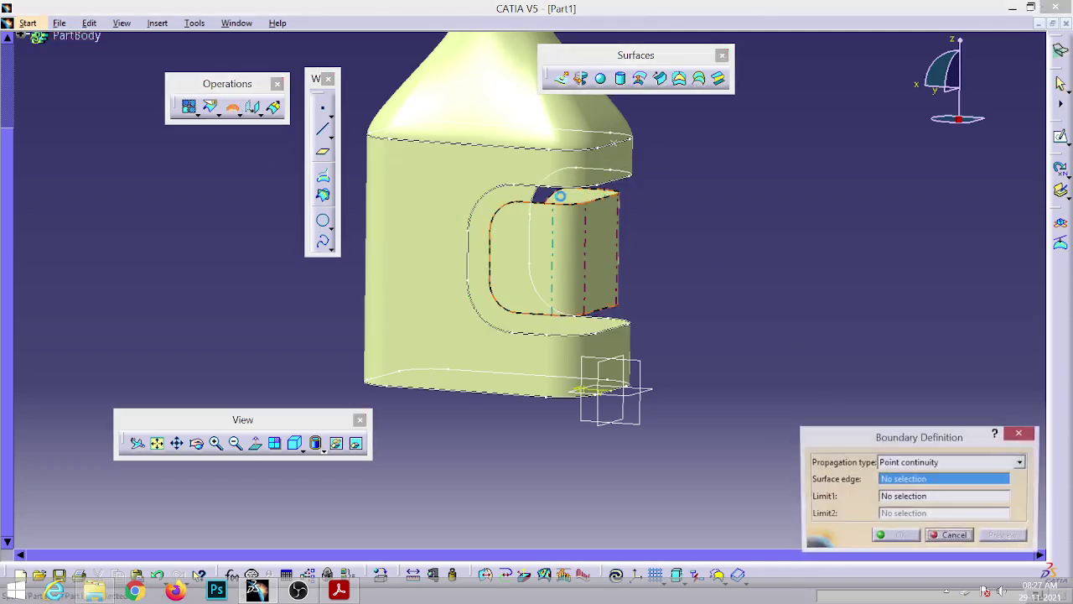
pyautogui.click(606, 199)
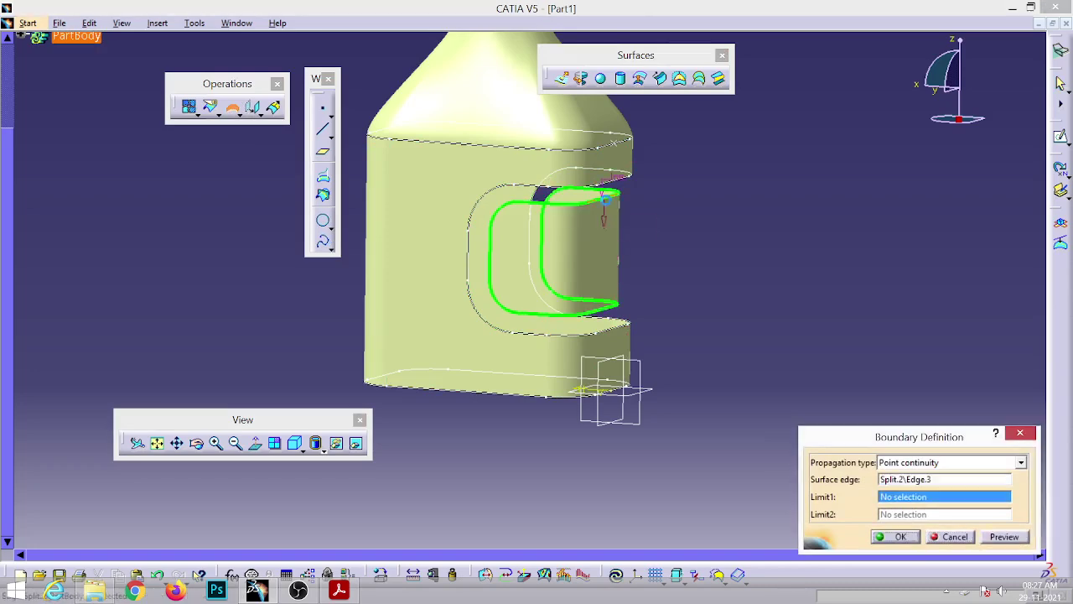
pyautogui.click(899, 537)
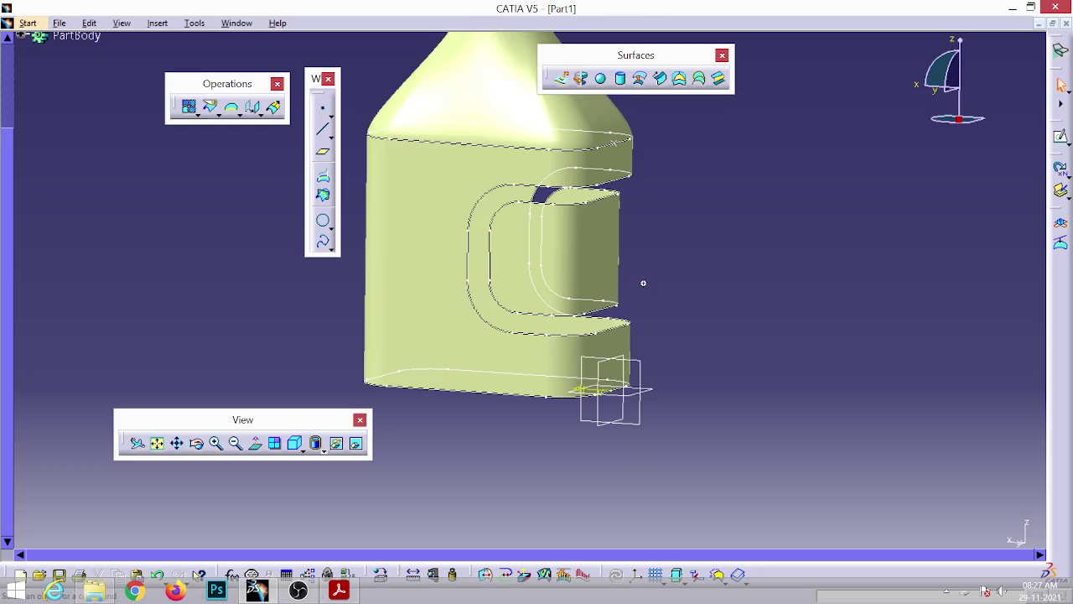
# Step: Hide the curve running along the body's upper edge below the shoulder
pyautogui.moveTo(643, 283); pyautogui.dragTo(603, 152, button='middle')
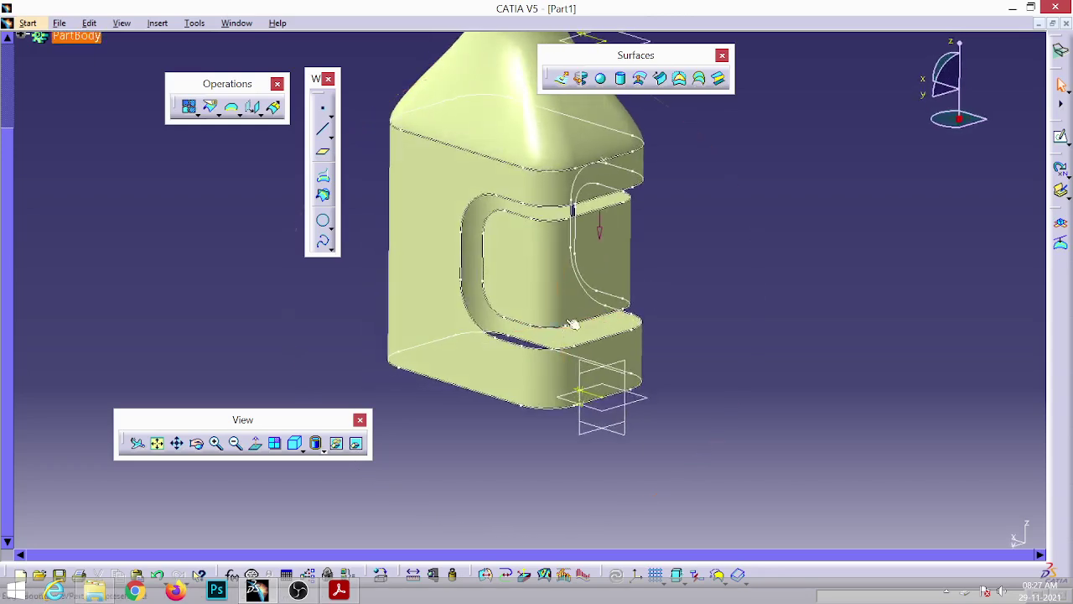
pyautogui.rightClick(607, 133)
pyautogui.click(637, 170)
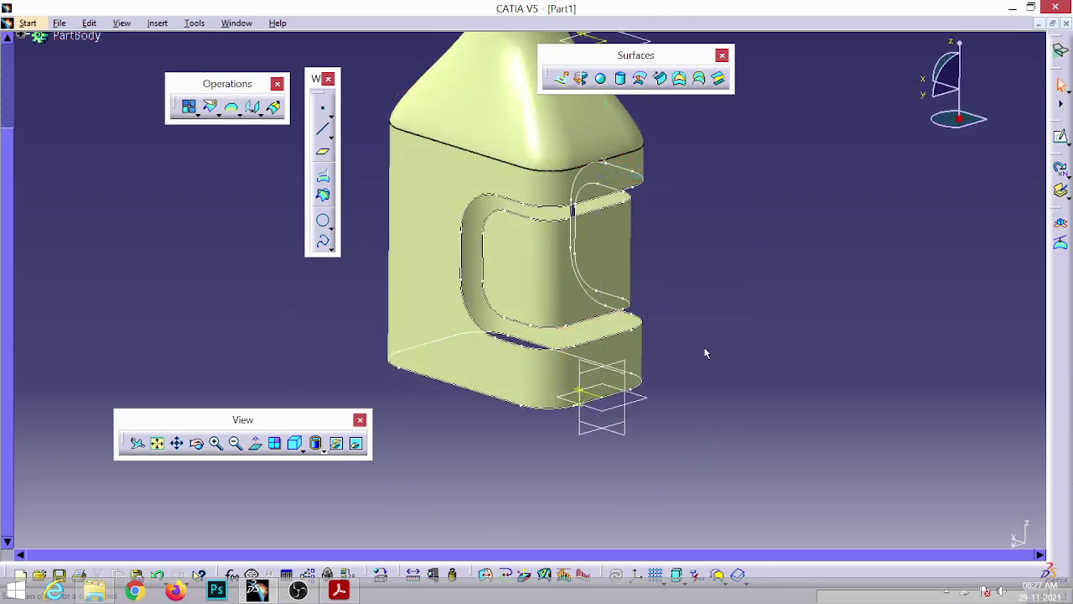
# Step: Set up a Blend from the cut-out boundary curve to the inner surface's boundary curve, and show the tension settings
pyautogui.moveTo(706, 353)
pyautogui.mouseDown(button='middle')
pyautogui.moveTo(671, 318)
pyautogui.moveTo(700, 335)
pyautogui.mouseUp(button='middle')
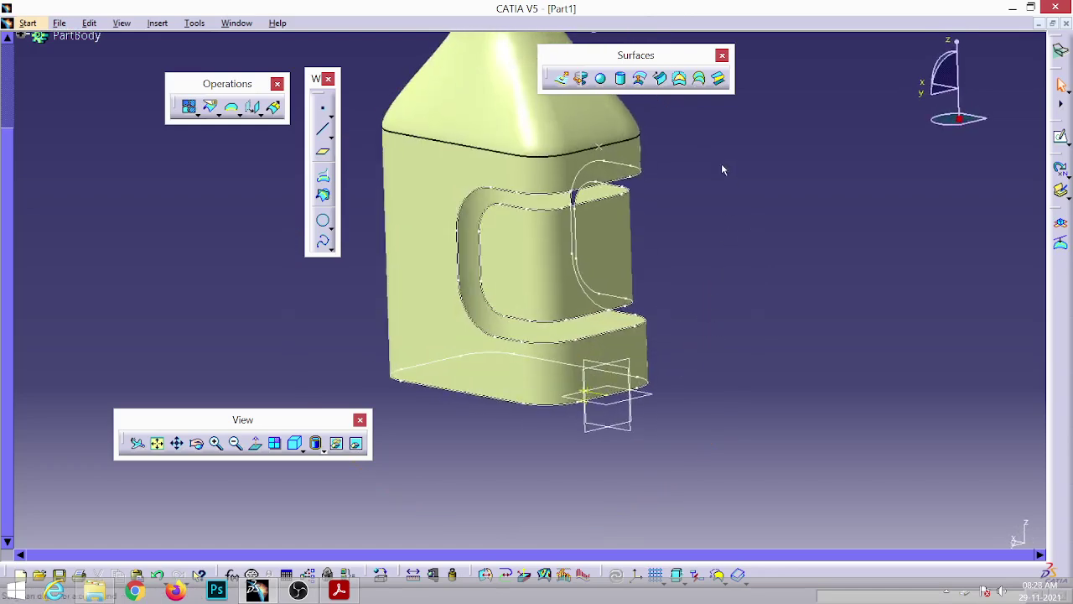
pyautogui.click(718, 78)
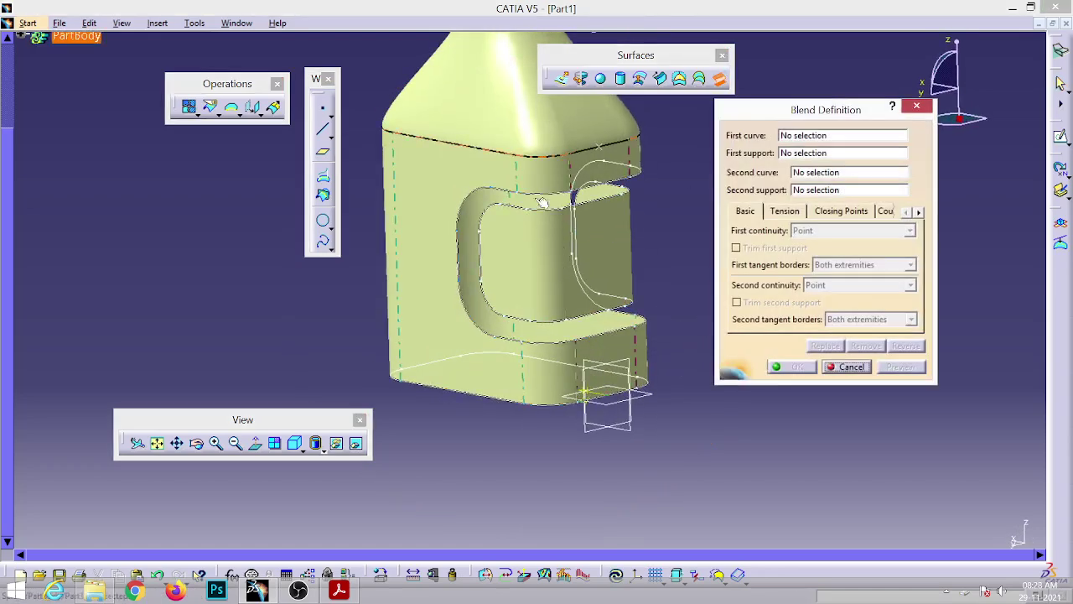
pyautogui.click(543, 204)
pyautogui.click(557, 213)
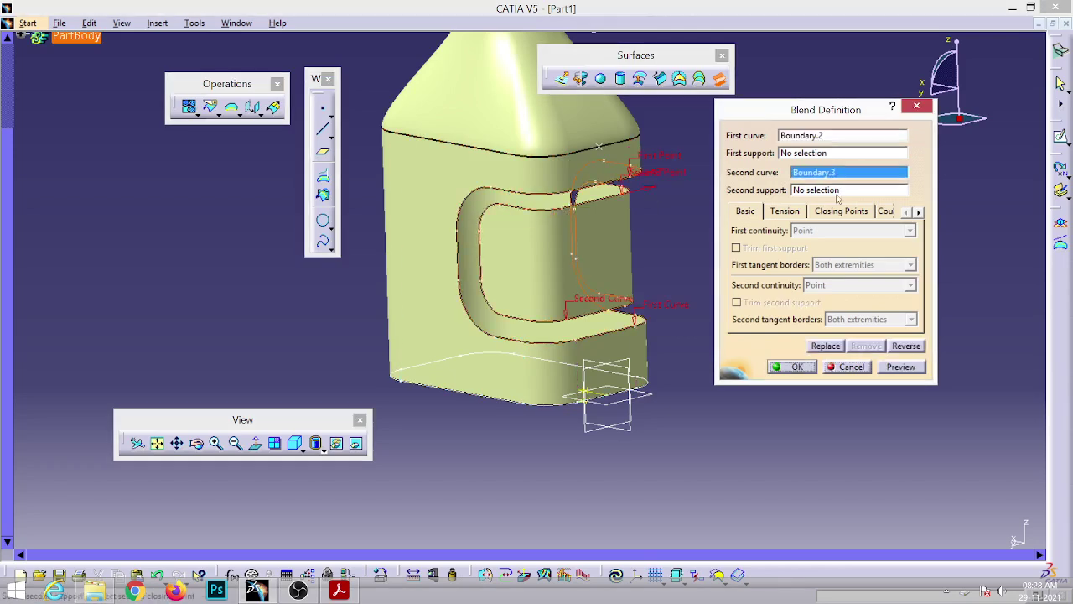
pyautogui.click(788, 212)
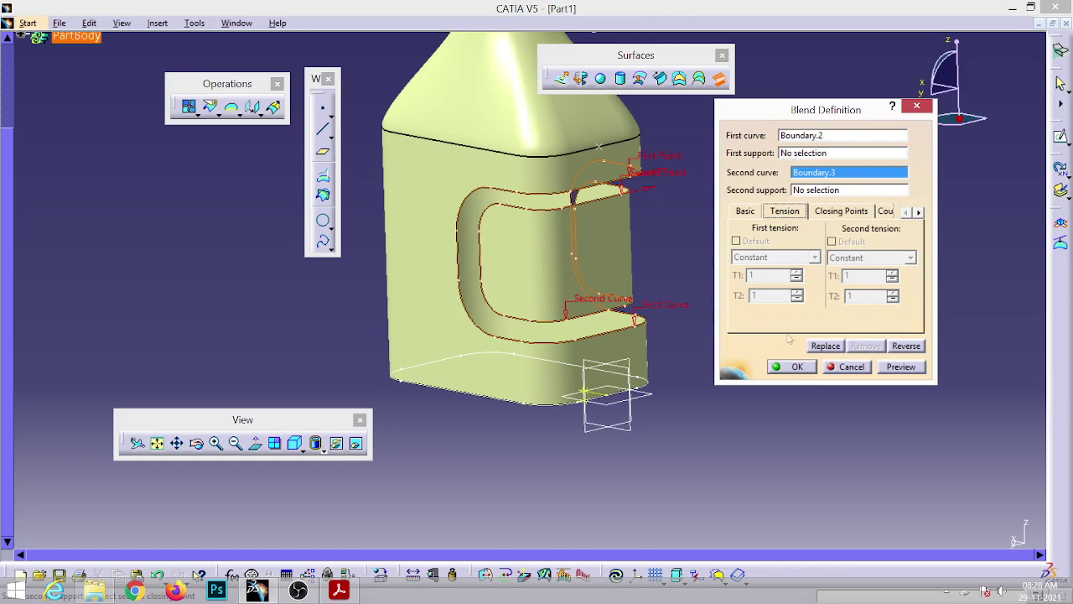
# Step: Replace the blend's second and first closing points with matching vertices at the upper ends of the U's straight vertical edges
pyautogui.moveTo(650, 222); pyautogui.dragTo(651, 263, button='middle')
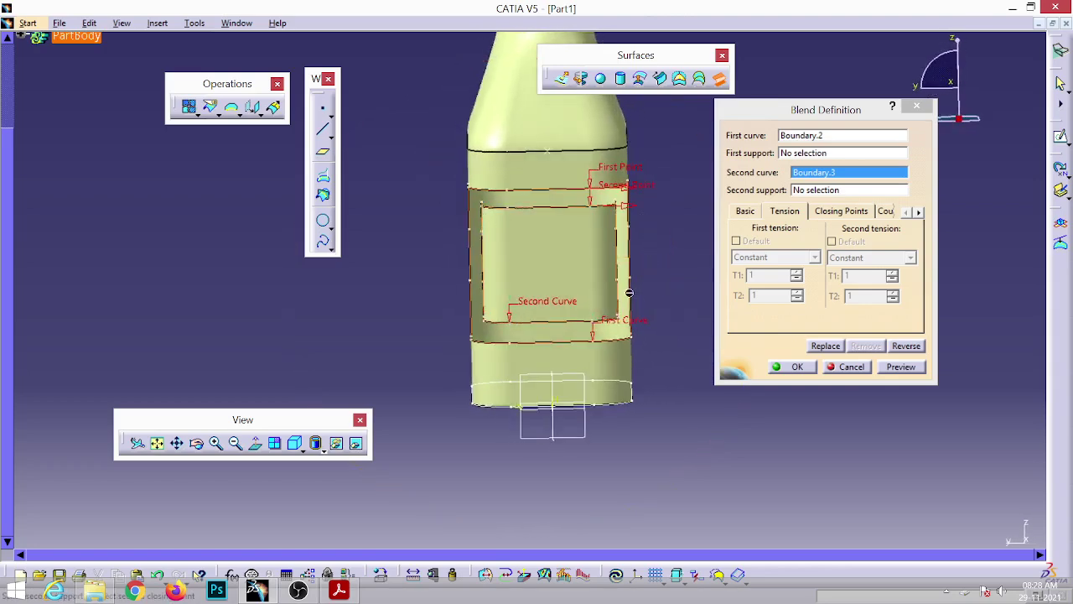
pyautogui.moveTo(612, 169); pyautogui.dragTo(433, 217, button='middle')
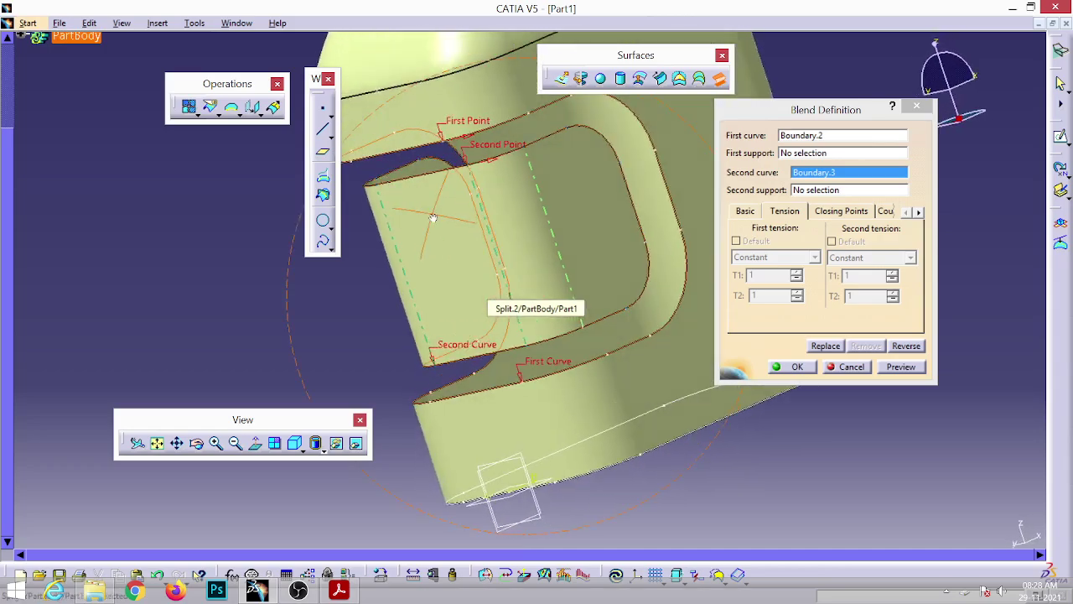
pyautogui.moveTo(590, 201); pyautogui.dragTo(489, 230, button='middle')
pyautogui.rightClick(491, 198)
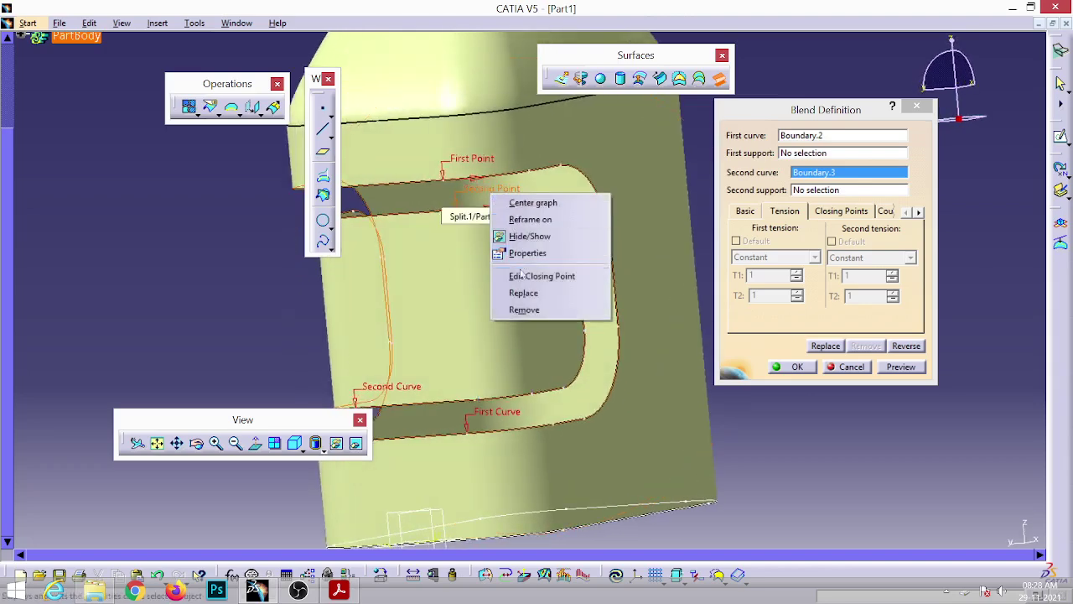
pyautogui.click(524, 293)
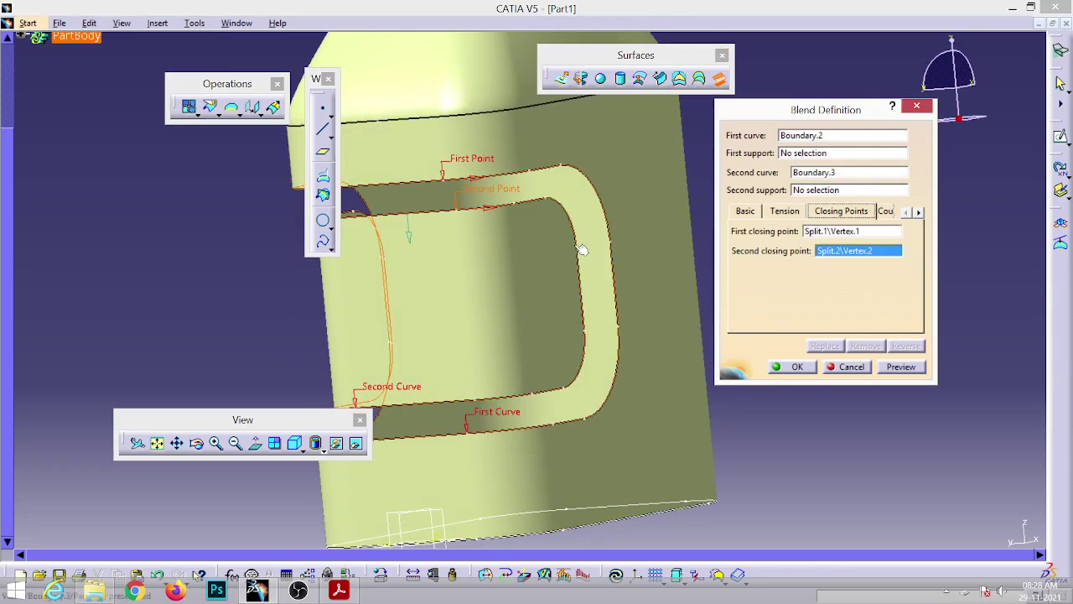
pyautogui.click(618, 235)
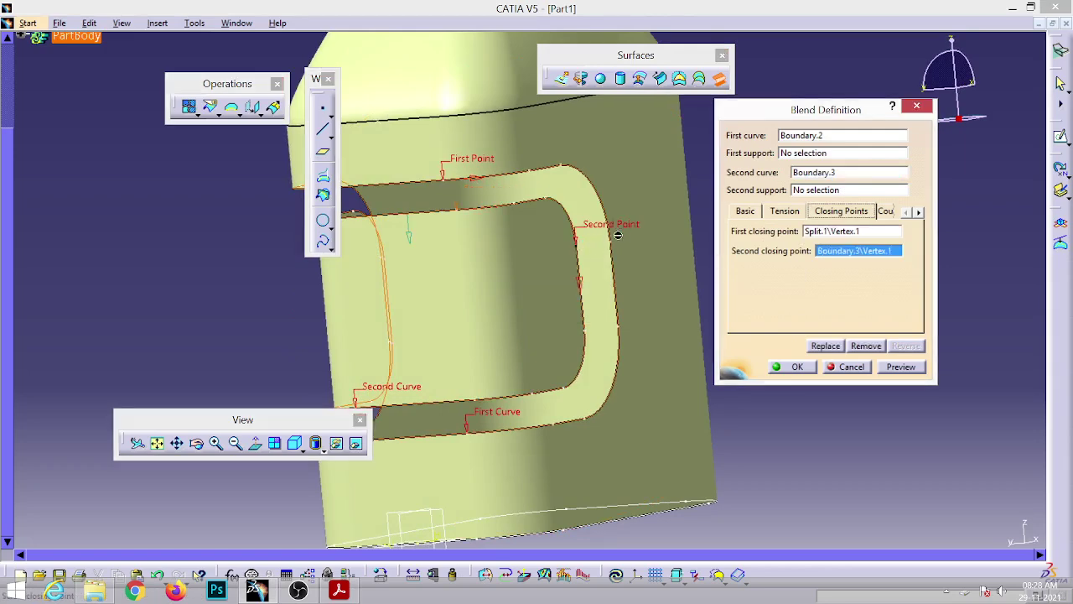
pyautogui.rightClick(483, 164)
pyautogui.click(540, 264)
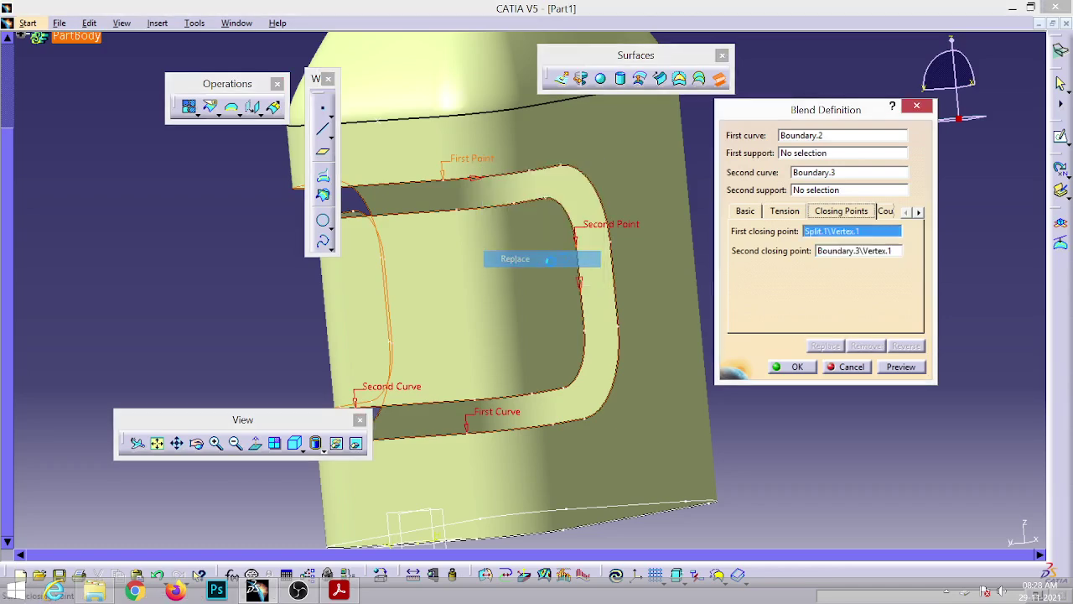
pyautogui.click(619, 245)
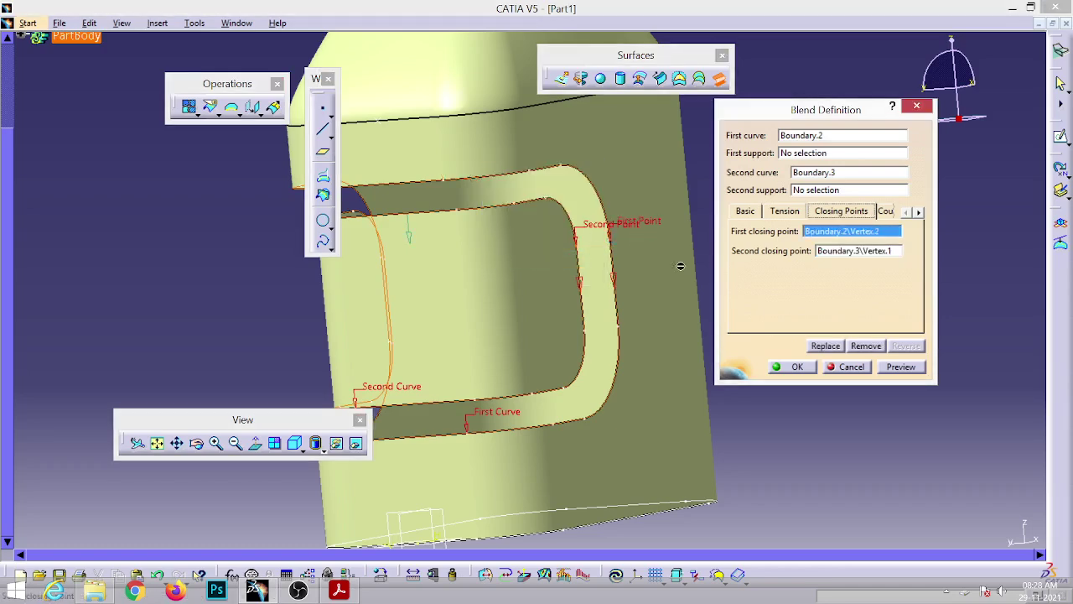
pyautogui.moveTo(690, 250); pyautogui.dragTo(623, 299, button='middle')
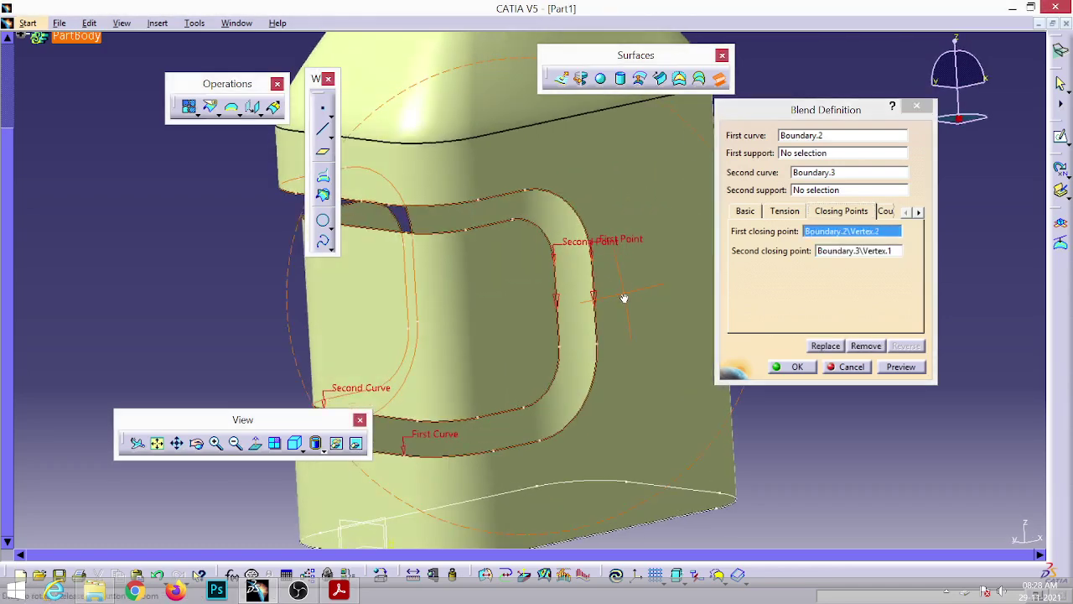
# Step: Create the blend between the handle recess boundaries and hide the two boundary curves
pyautogui.click(797, 367)
pyautogui.moveTo(557, 334); pyautogui.dragTo(636, 239, button='middle')
pyautogui.rightClick(622, 204)
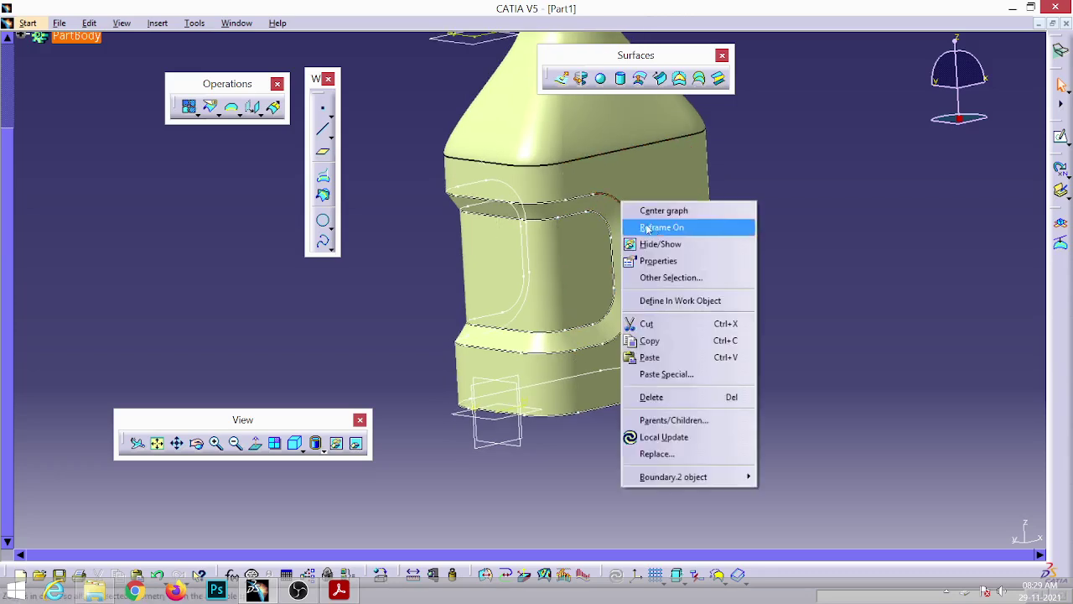
pyautogui.click(659, 244)
pyautogui.rightClick(610, 222)
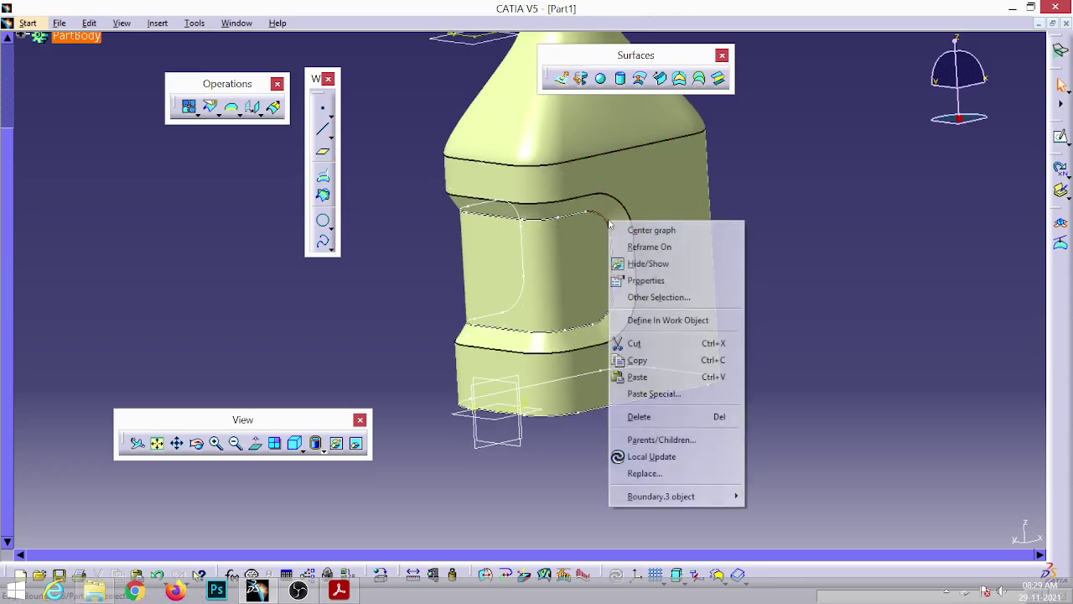
pyautogui.click(648, 264)
pyautogui.moveTo(495, 267); pyautogui.dragTo(595, 233, button='middle')
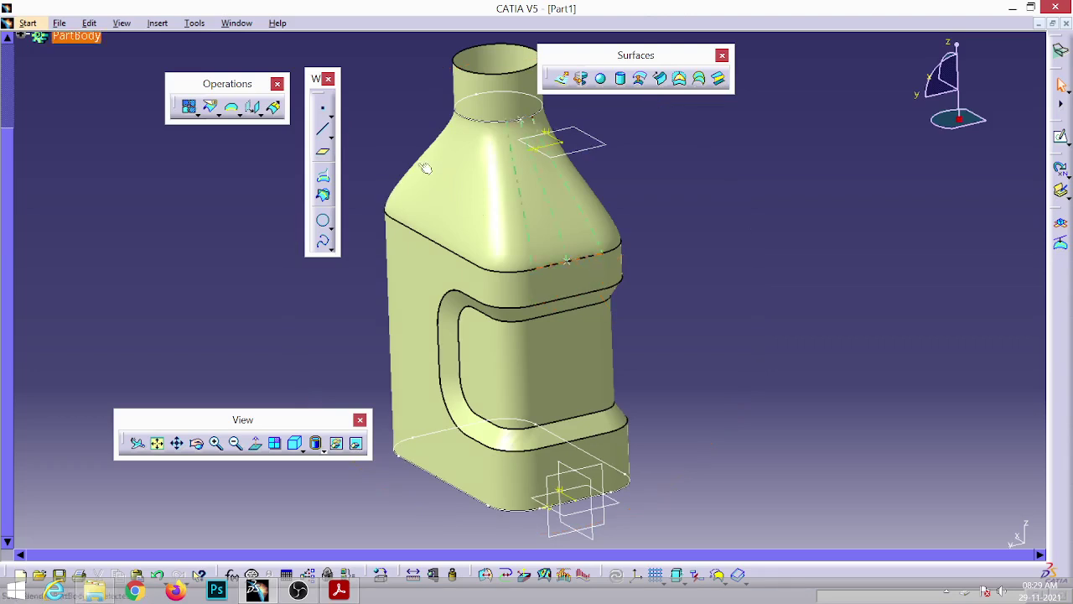
pyautogui.click(194, 24)
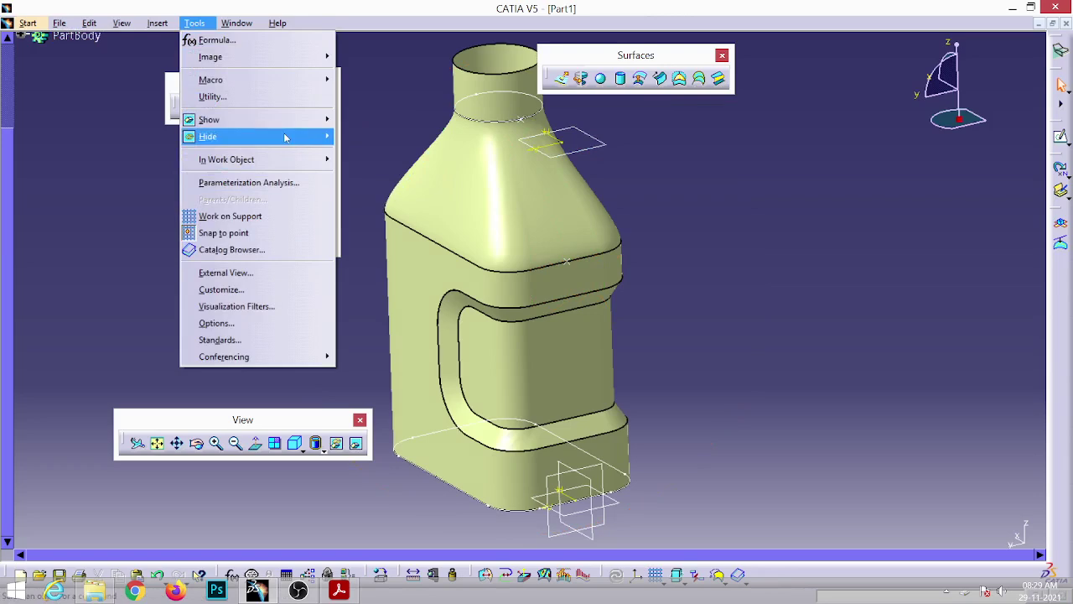
pyautogui.moveTo(243, 136)
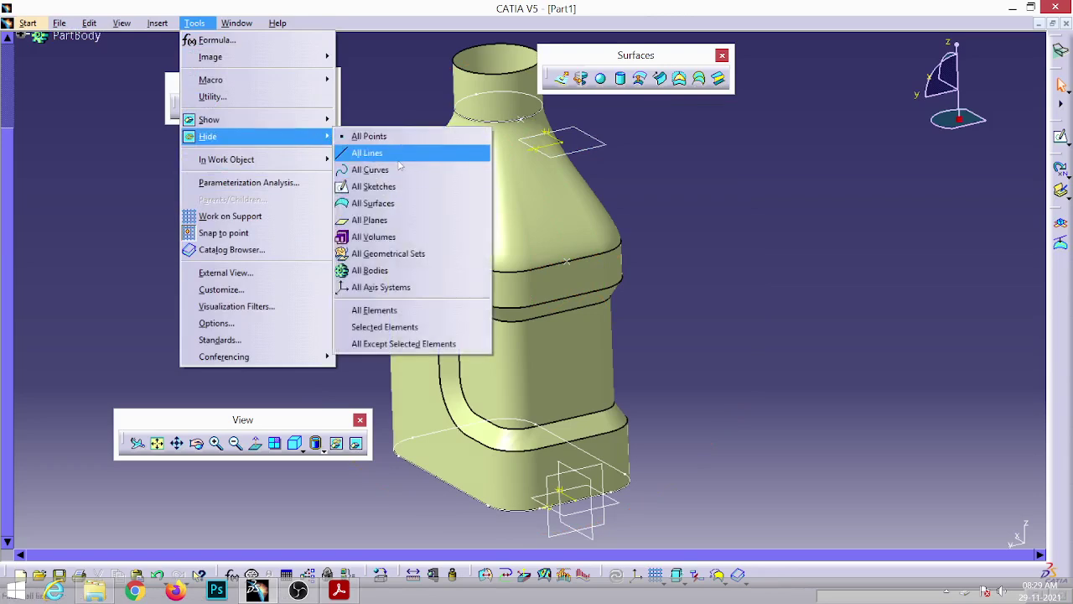
pyautogui.click(612, 139)
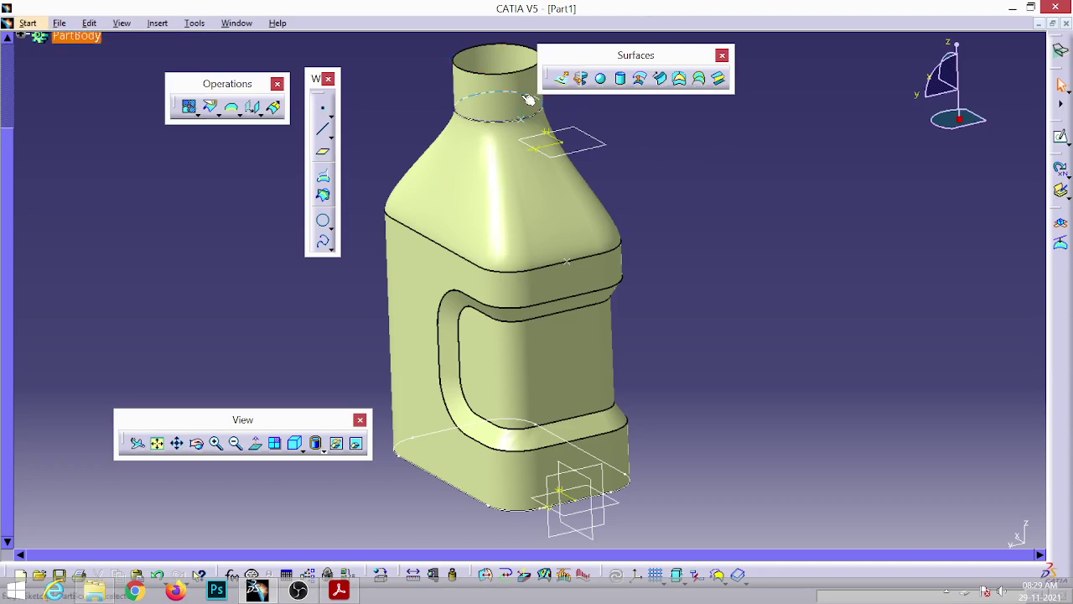
# Step: Hide the circular sketch at the base of the neck and its offset reference plane
pyautogui.rightClick(528, 99)
pyautogui.click(539, 137)
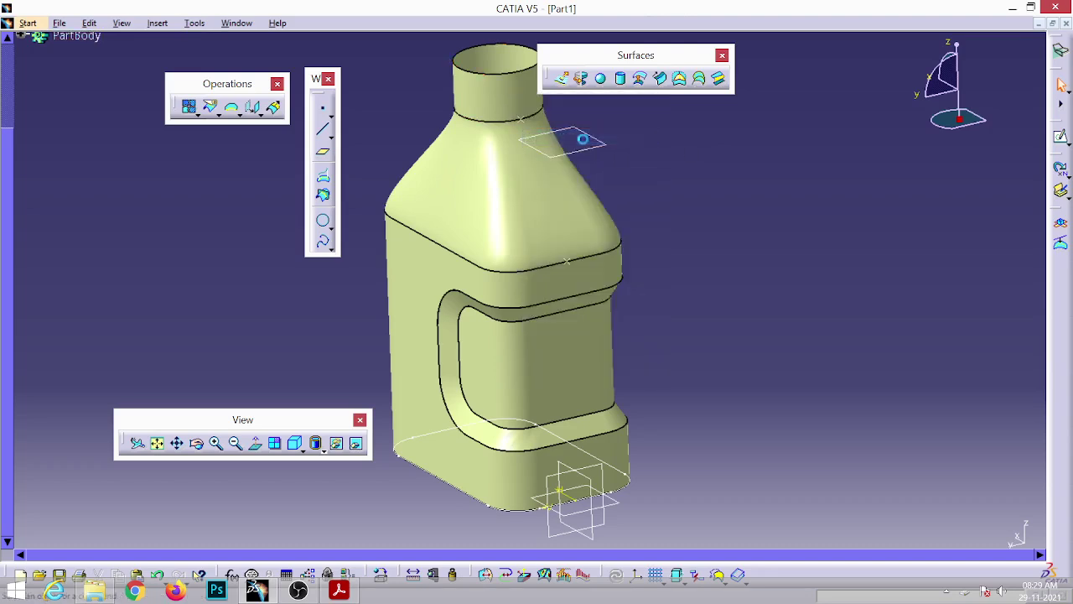
pyautogui.rightClick(594, 141)
pyautogui.click(619, 178)
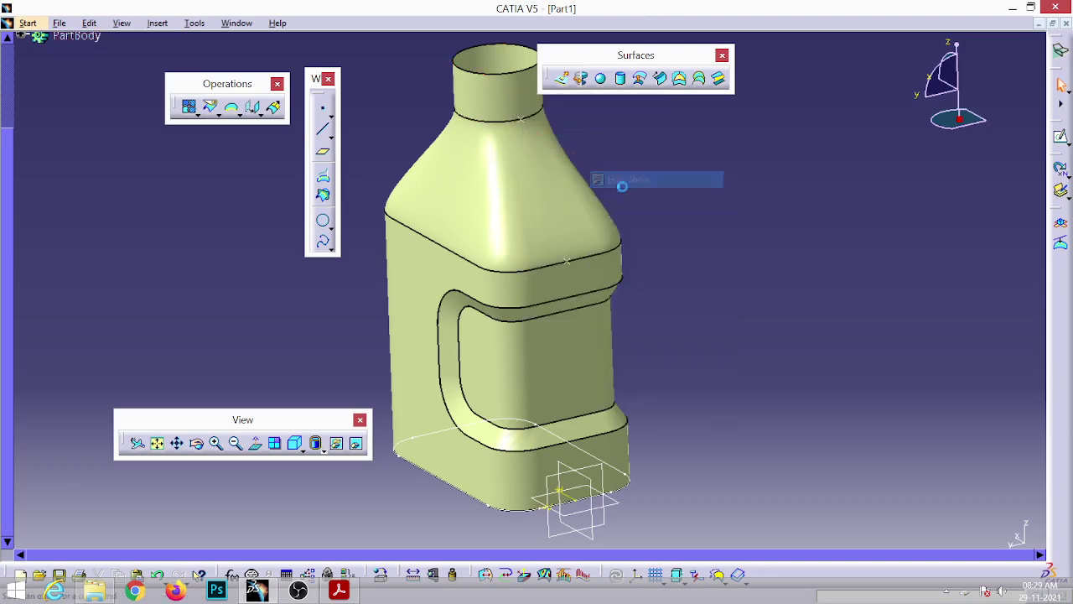
# Step: Close the can's open underside with a Fill surface bounded by the base profile sketch
pyautogui.moveTo(629, 277); pyautogui.dragTo(587, 184, button='middle')
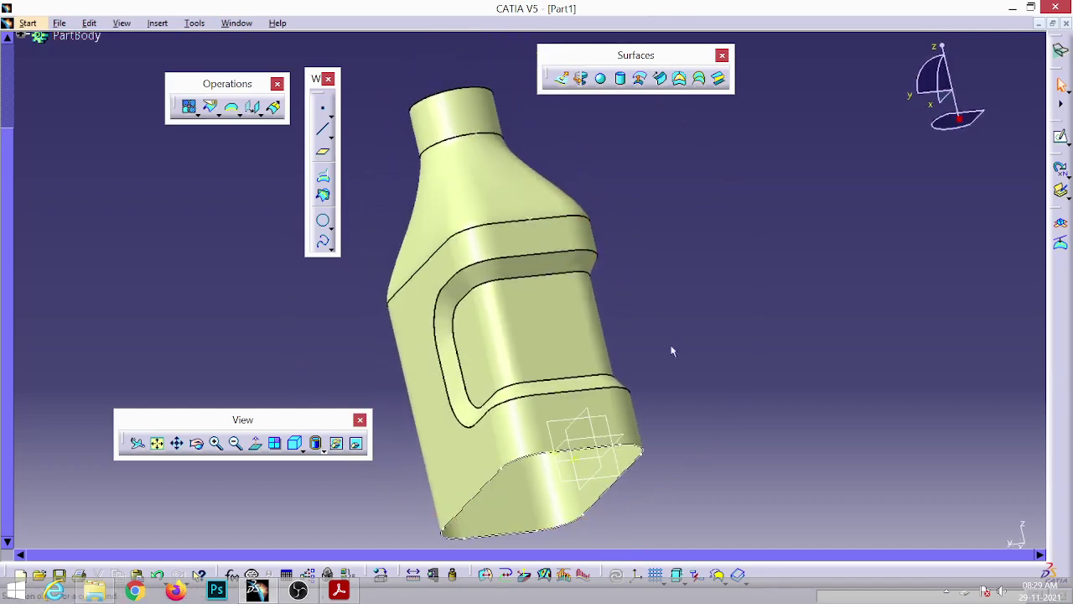
pyautogui.moveTo(674, 353); pyautogui.dragTo(680, 79, button='middle')
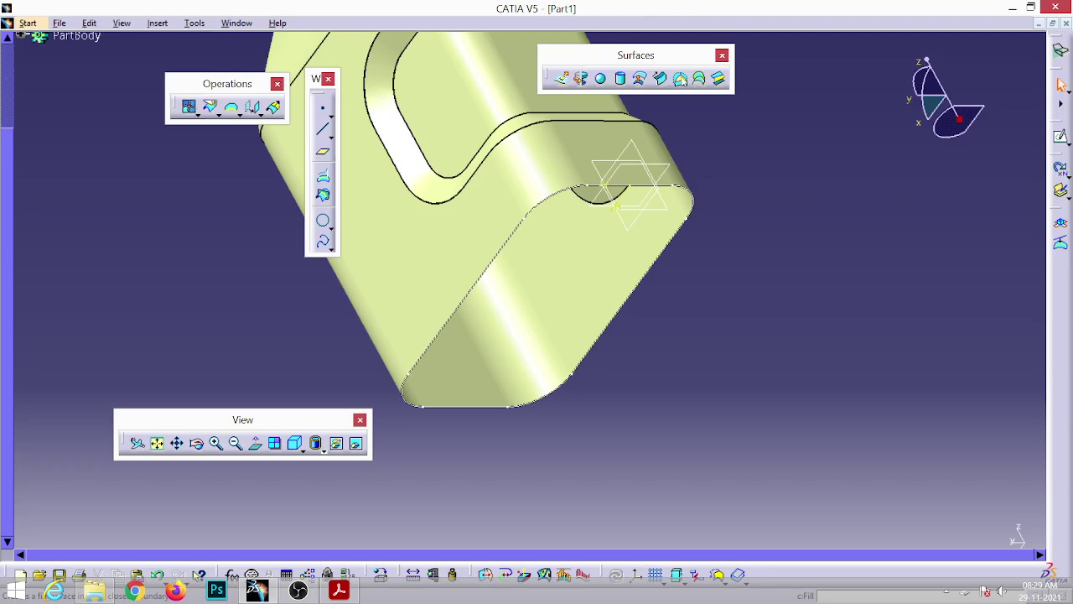
pyautogui.click(680, 79)
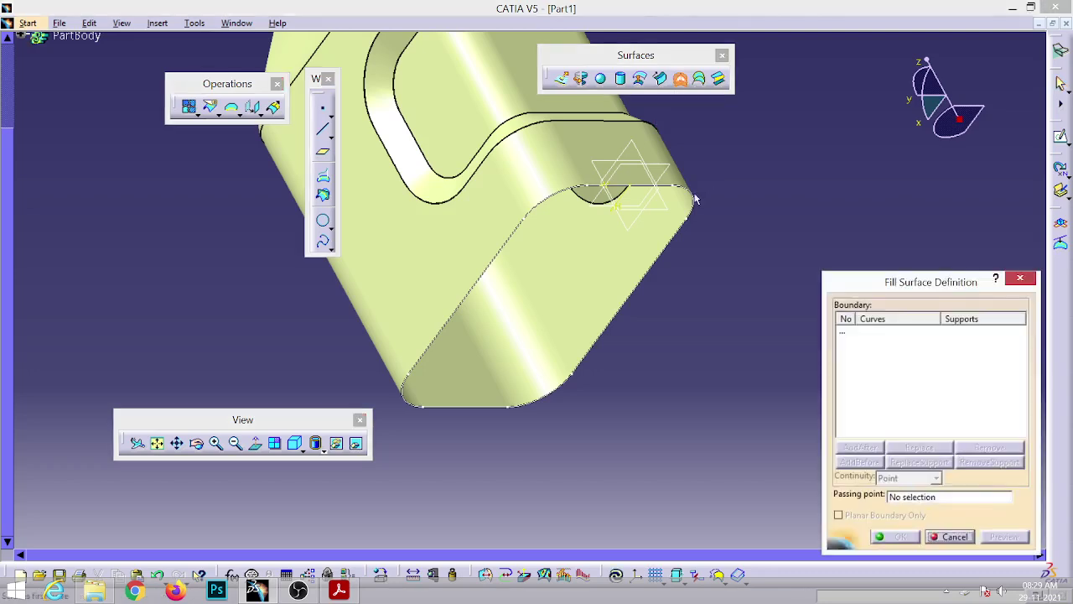
pyautogui.click(695, 198)
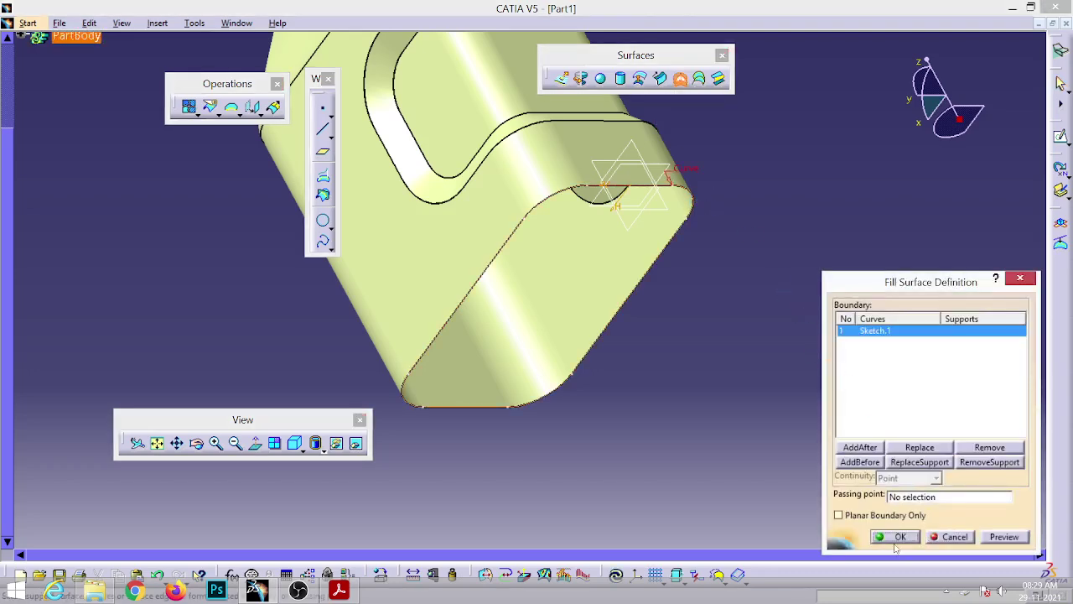
pyautogui.click(897, 537)
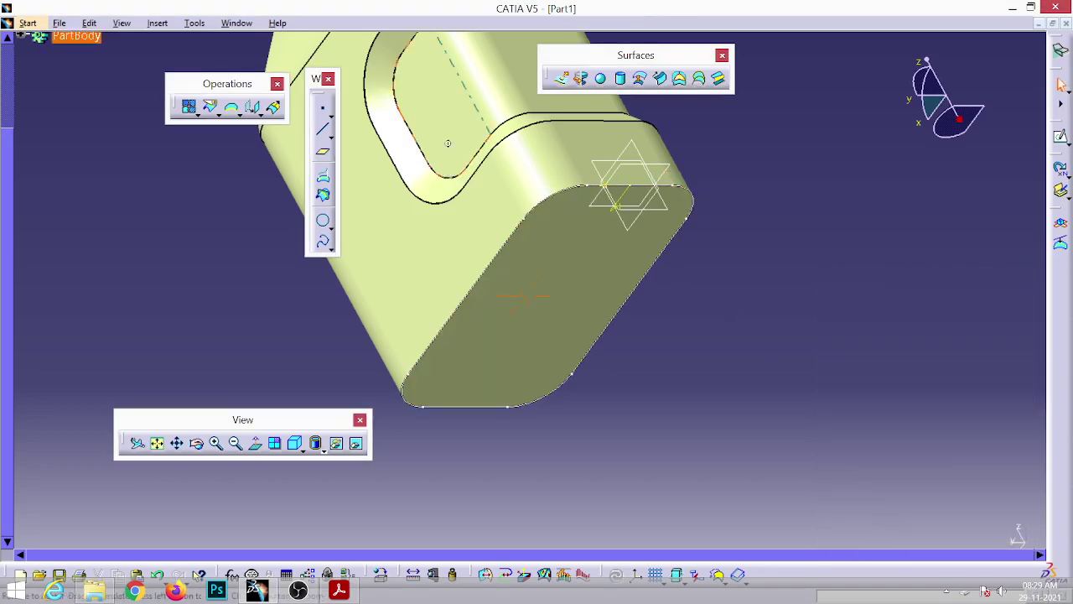
# Step: Join the neck, shoulder blend, body, handle blend, inner handle surface and bottom fill, with a merging distance of 0.001 mm
pyautogui.moveTo(458, 178); pyautogui.dragTo(537, 347, button='middle')
pyautogui.keyDown('ctrl'); pyautogui.moveTo(478, 277); pyautogui.dragTo(472, 397, button='middle'); pyautogui.keyUp('ctrl')
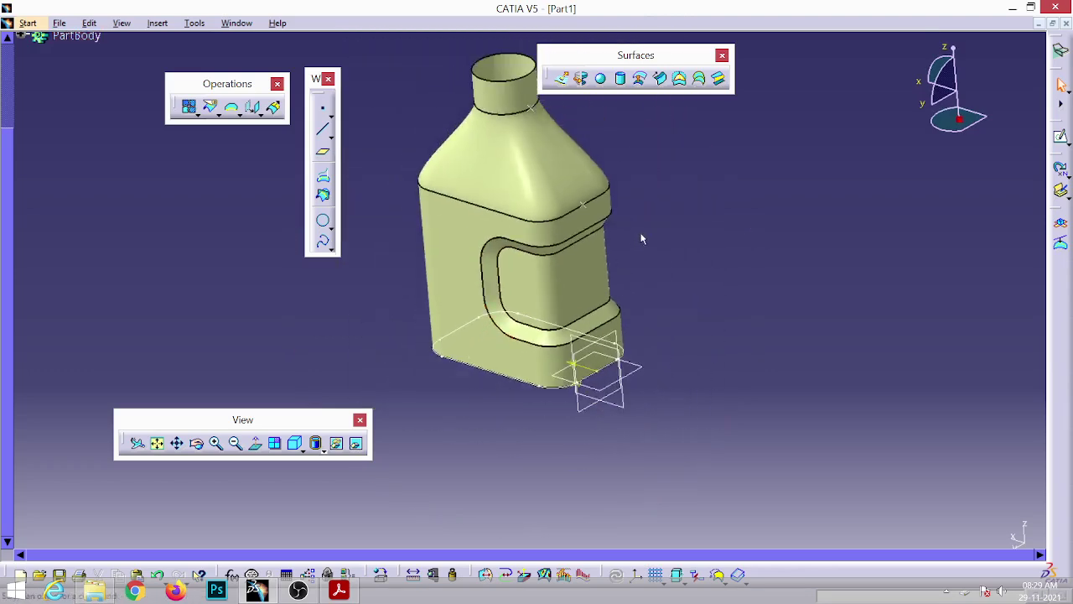
pyautogui.click(190, 107)
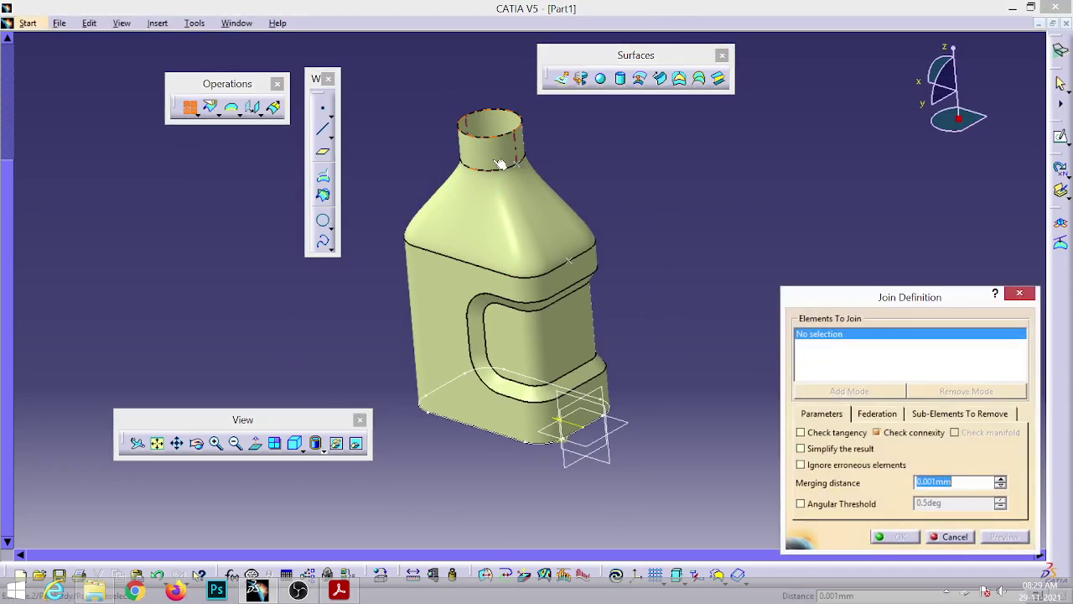
pyautogui.click(518, 151)
pyautogui.click(495, 208)
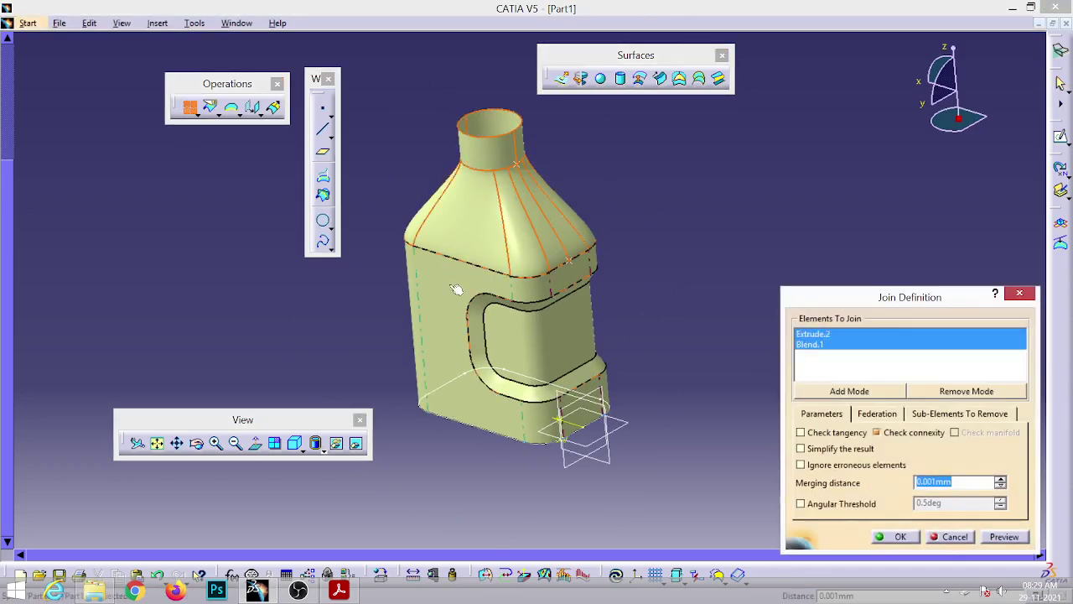
pyautogui.click(459, 287)
pyautogui.click(484, 321)
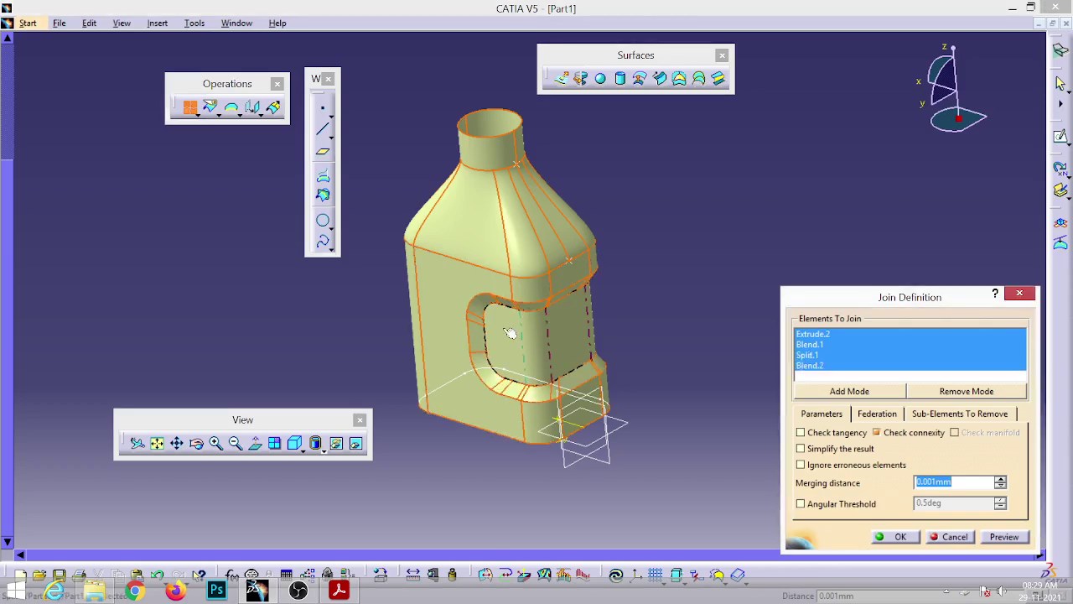
pyautogui.click(498, 370)
pyautogui.moveTo(480, 450); pyautogui.dragTo(516, 336, button='middle')
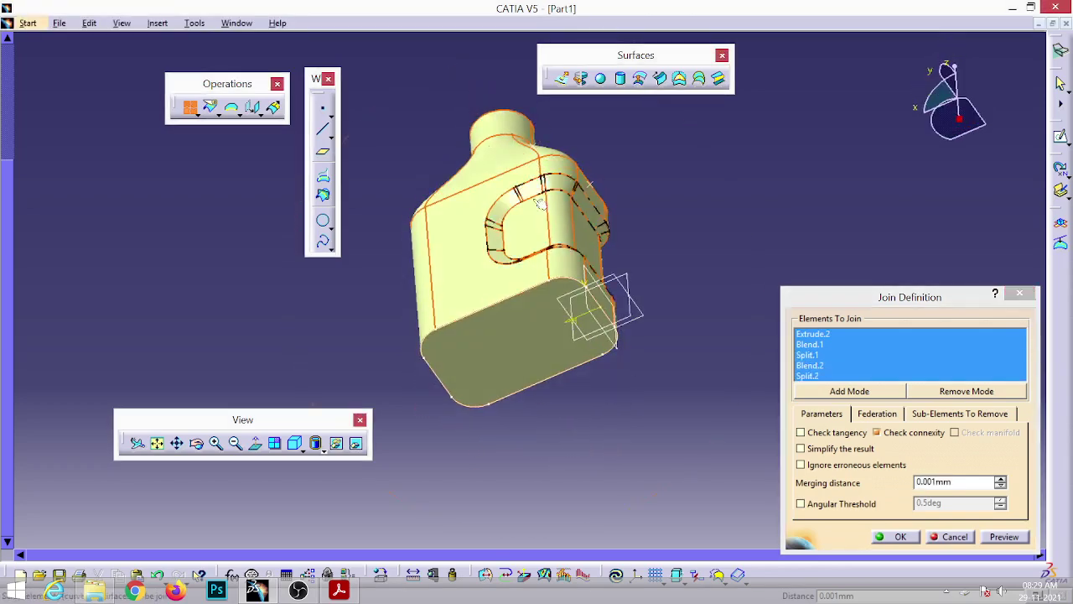
pyautogui.click(520, 339)
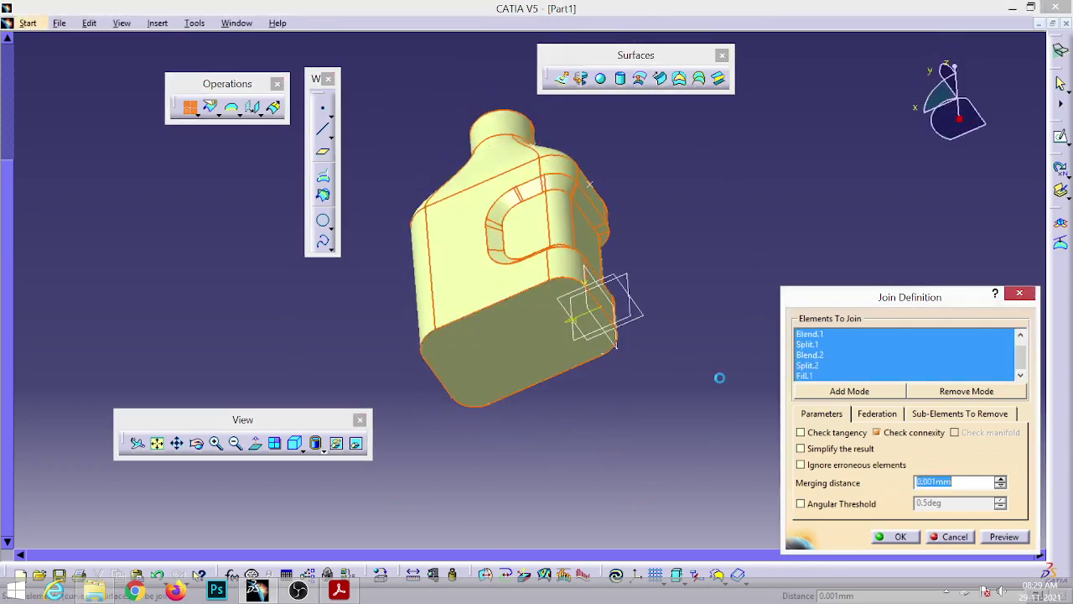
pyautogui.click(896, 537)
# Step: Switch to the Generative Shape Design workbench
pyautogui.moveTo(582, 228); pyautogui.dragTo(619, 340, button='middle')
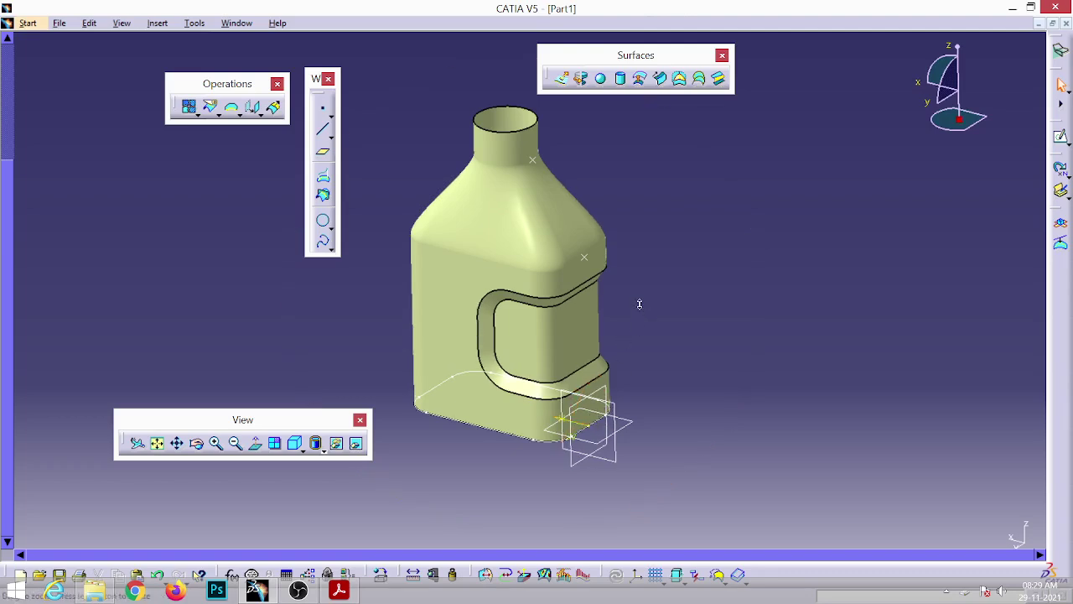
pyautogui.click(24, 26)
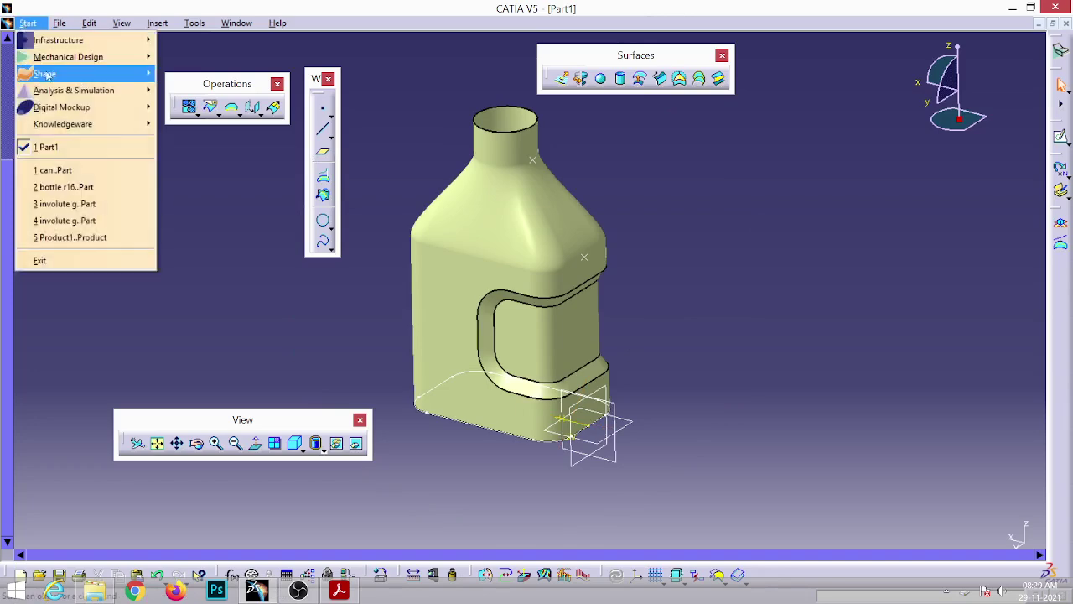
pyautogui.moveTo(49, 75)
pyautogui.click(218, 74)
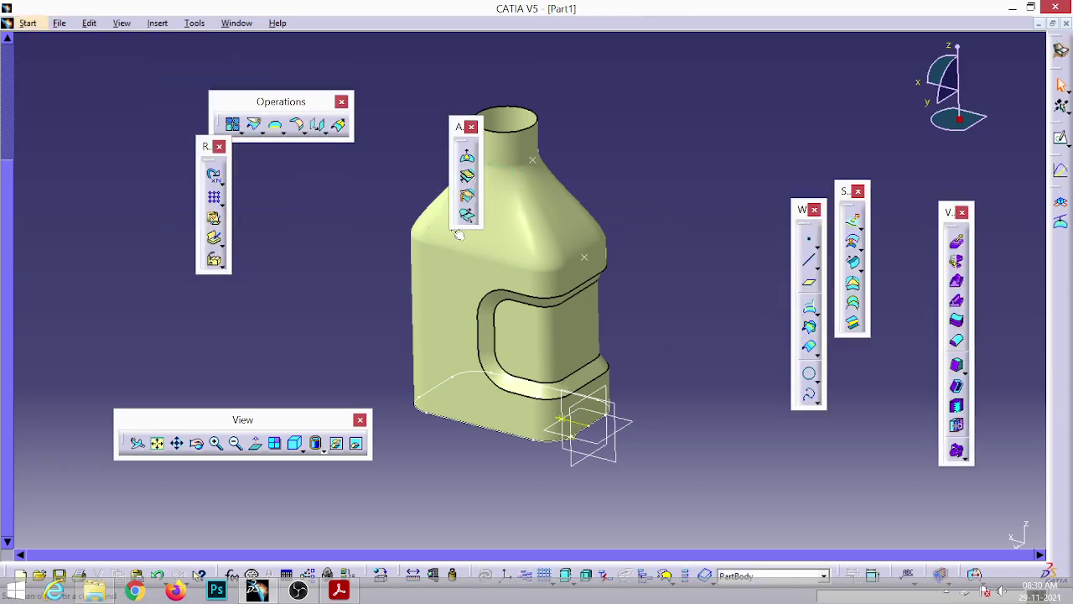
# Step: Apply a 2 mm Edge Fillet to the outer and inner edges of the handle recess, with tangency propagation
pyautogui.click(303, 134)
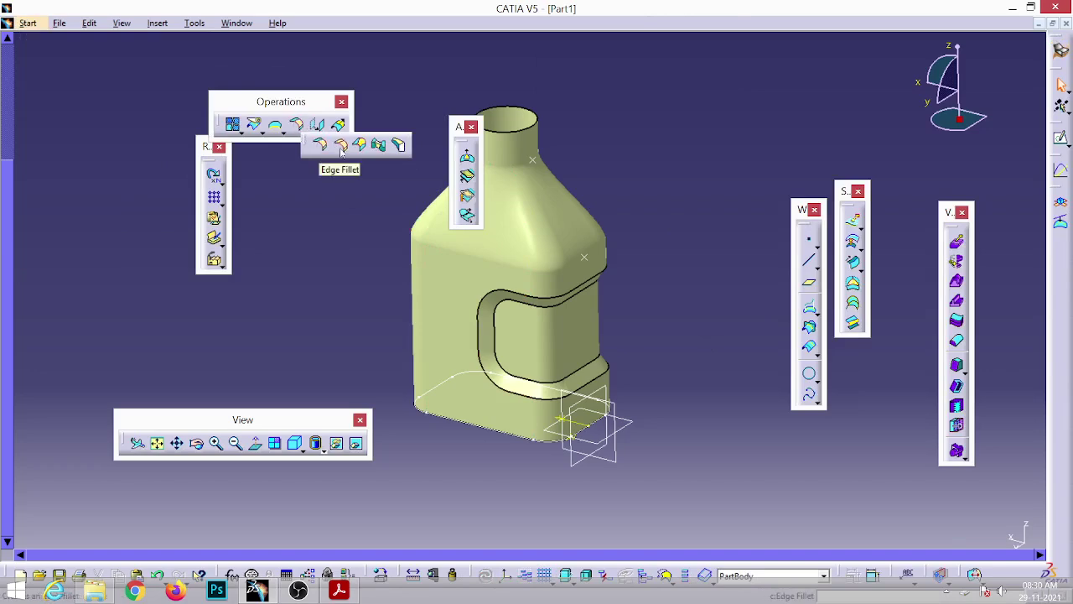
pyautogui.click(341, 146)
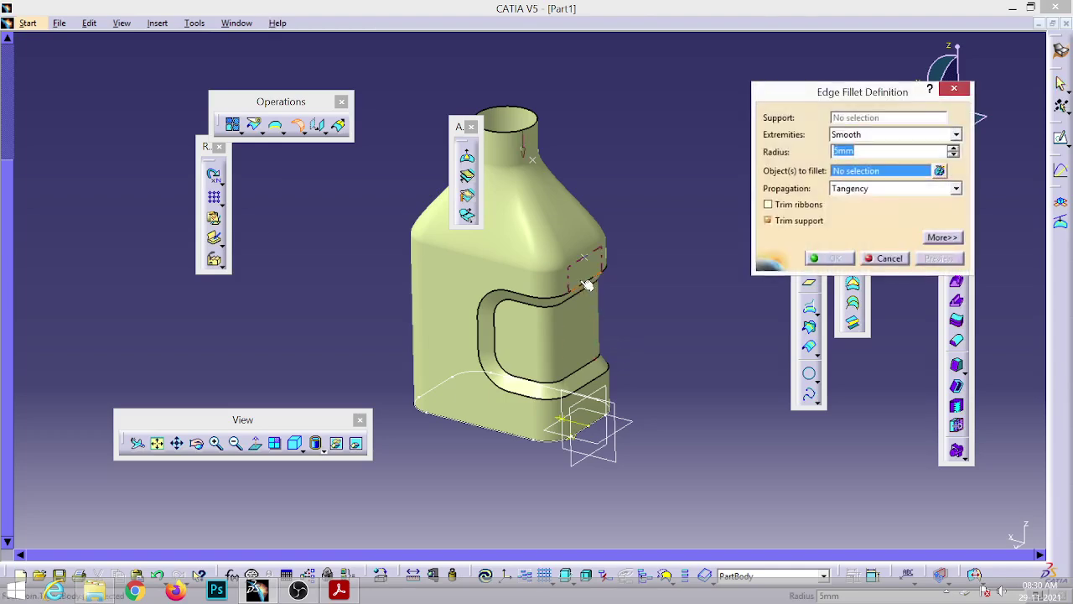
pyautogui.click(586, 284)
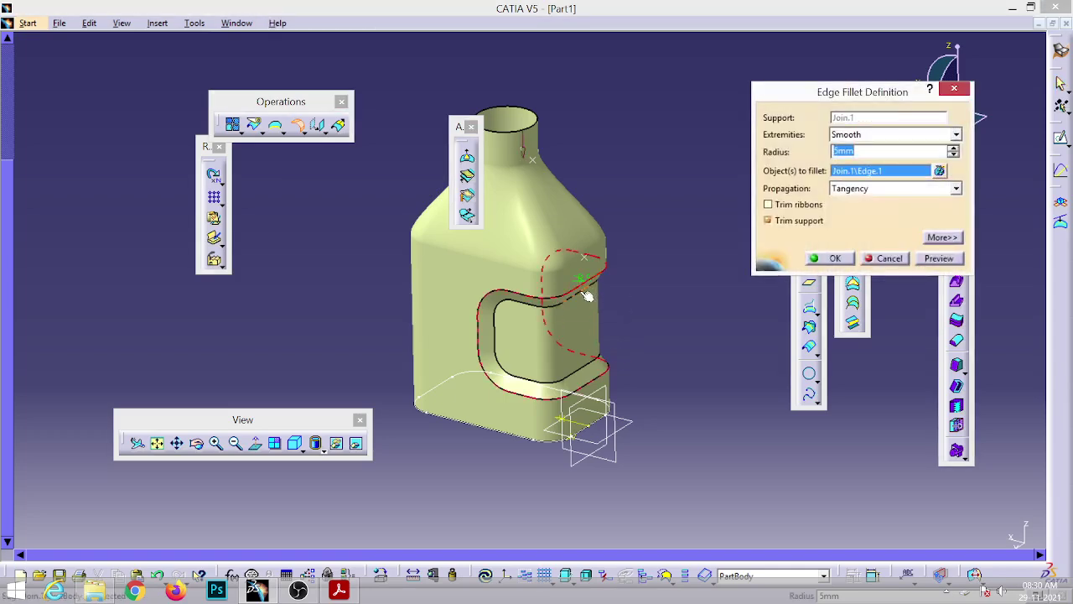
pyautogui.click(580, 290)
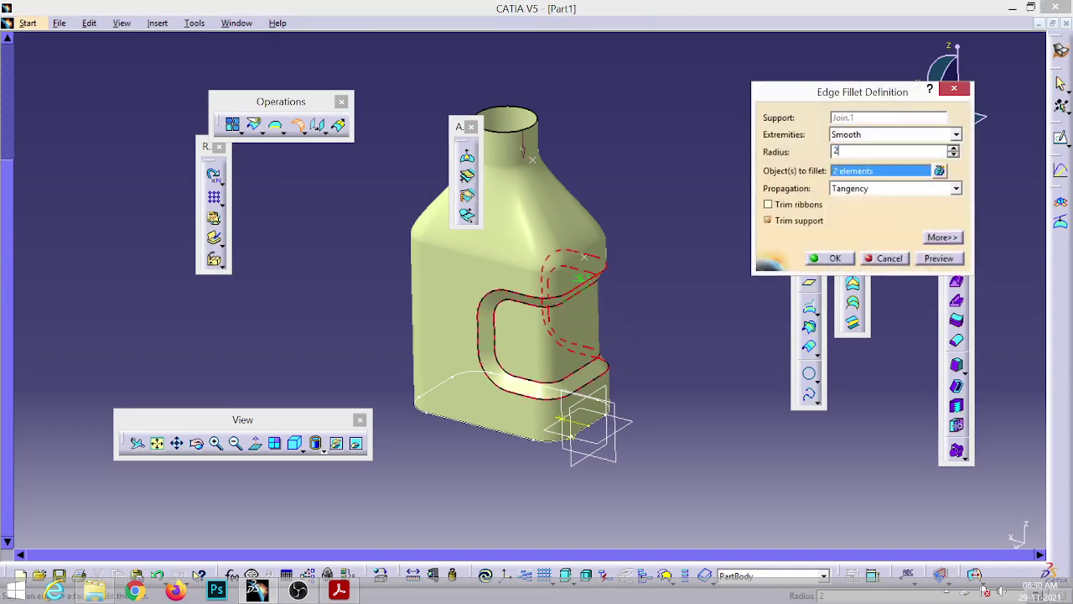
pyautogui.press('Return')
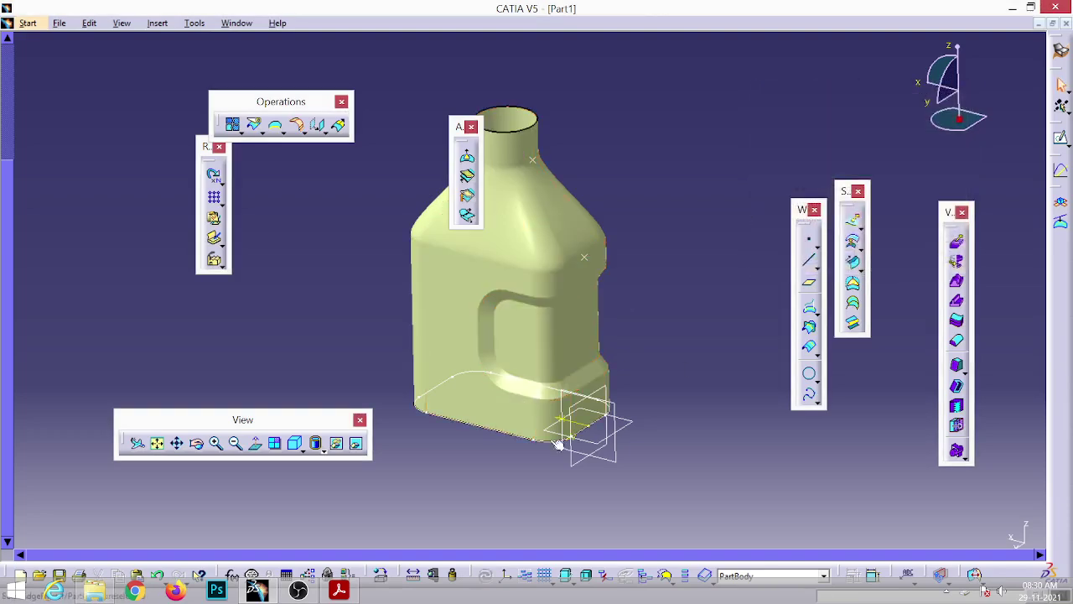
# Step: Hide the base profile sketch and apply a tangency-propagated Edge Fillet around the can's bottom edge
pyautogui.moveTo(501, 504); pyautogui.dragTo(507, 419, button='middle')
pyautogui.keyDown('ctrl'); pyautogui.moveTo(554, 254); pyautogui.dragTo(600, 261, button='middle'); pyautogui.keyUp('ctrl')
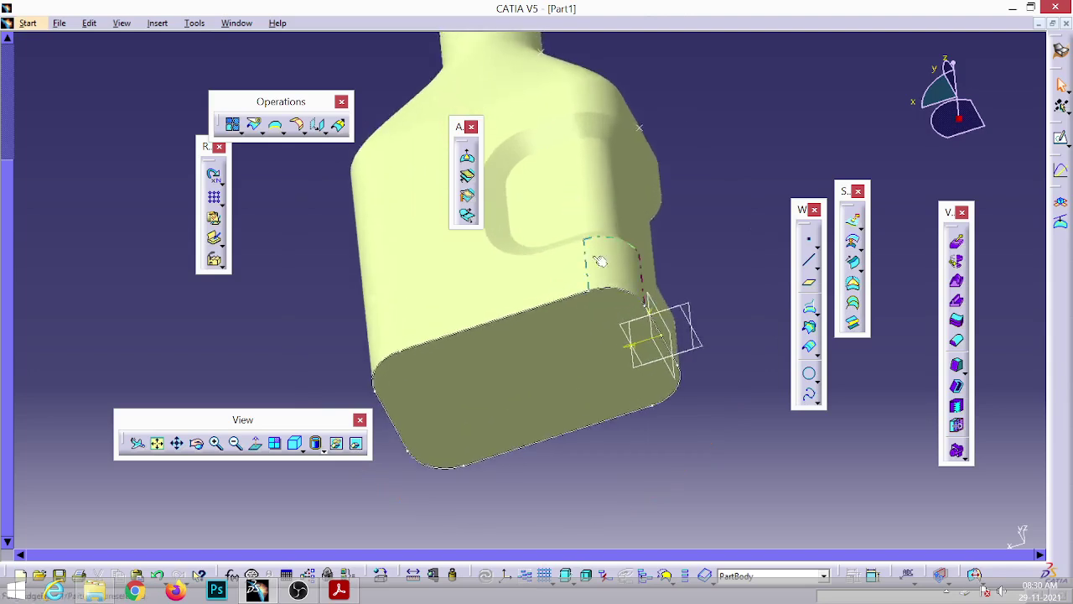
pyautogui.rightClick(615, 291)
pyautogui.click(657, 333)
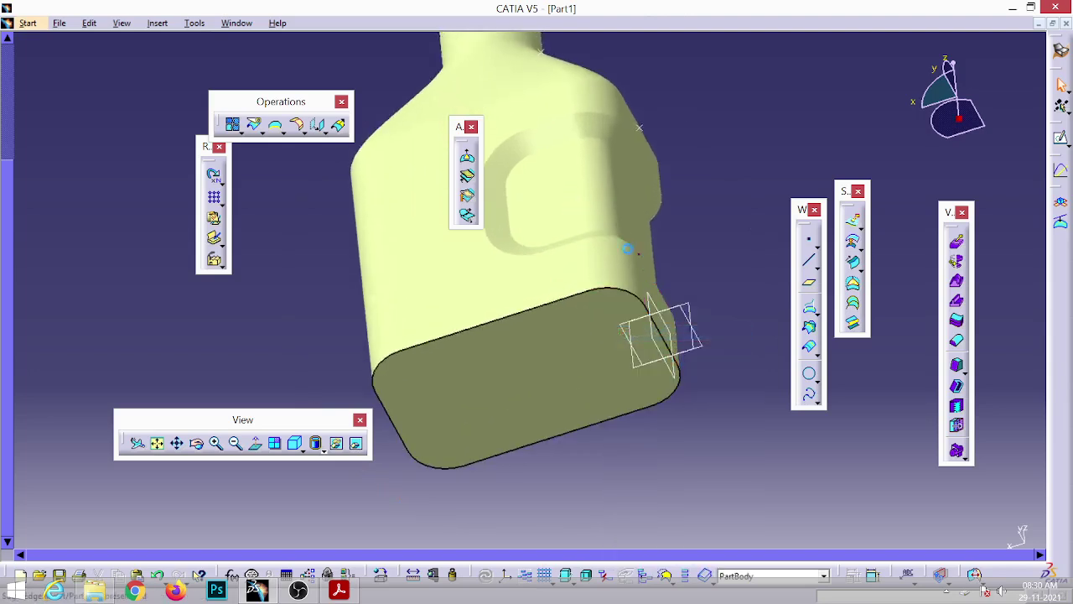
pyautogui.click(298, 124)
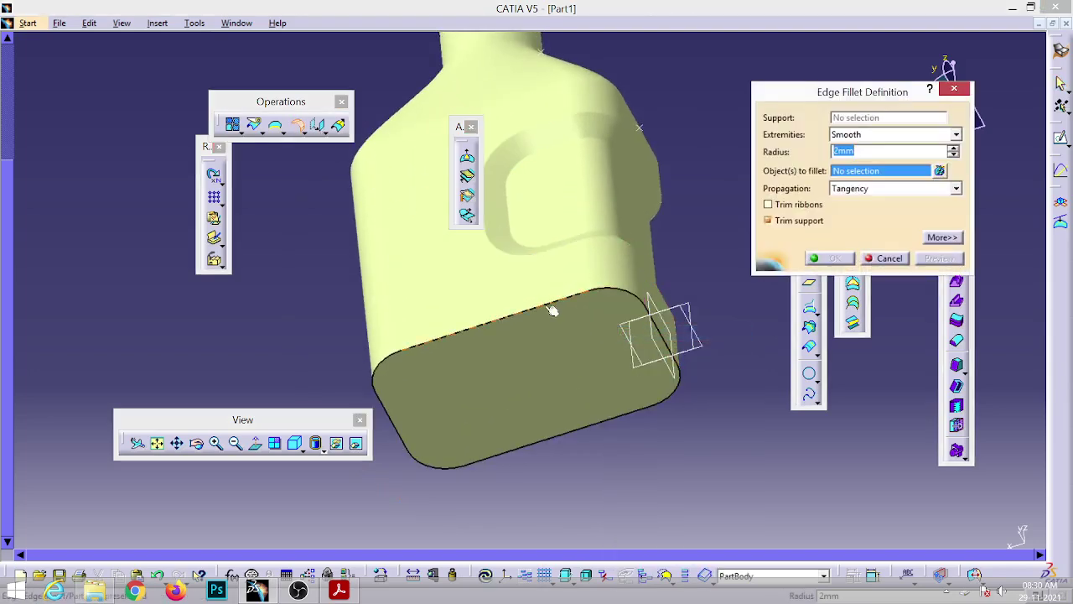
pyautogui.click(594, 290)
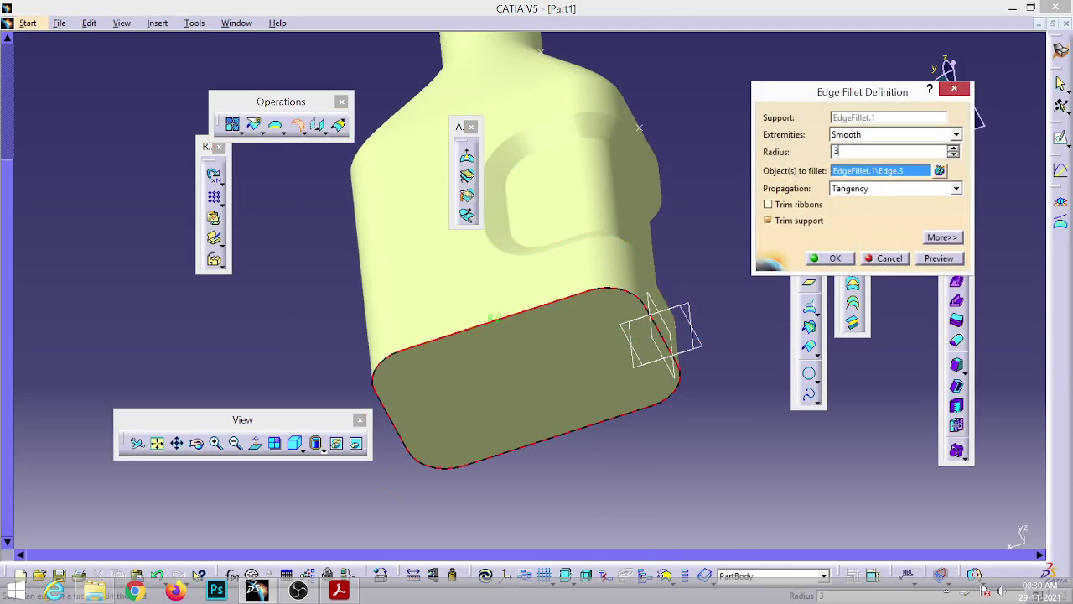
pyautogui.press('Return')
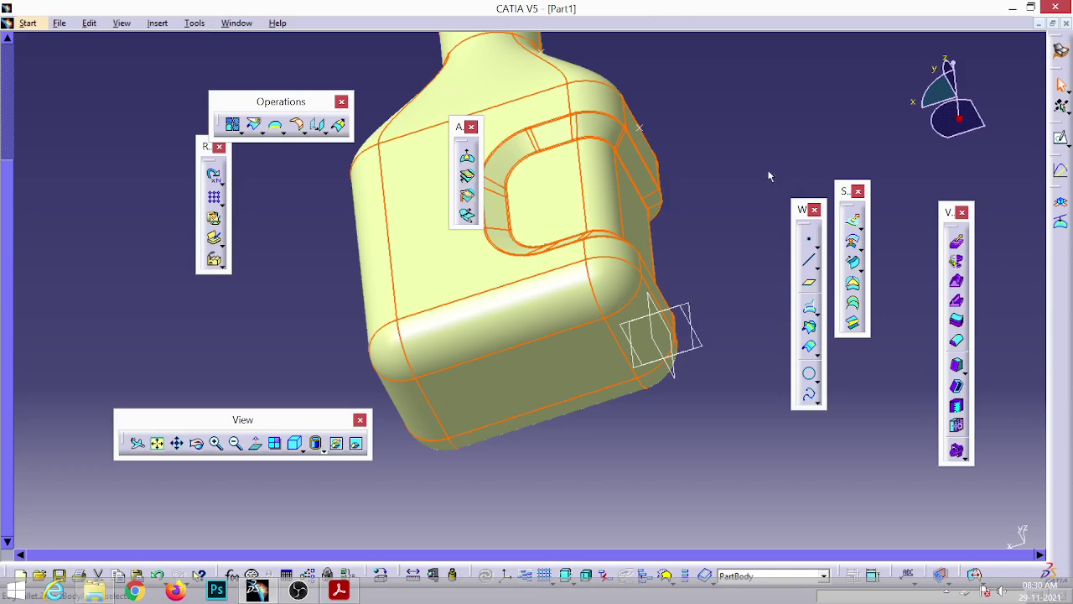
# Step: Display the can shaded with edges and set the isometric view to inspect the filleted handle side
pyautogui.click(323, 450)
pyautogui.click(336, 488)
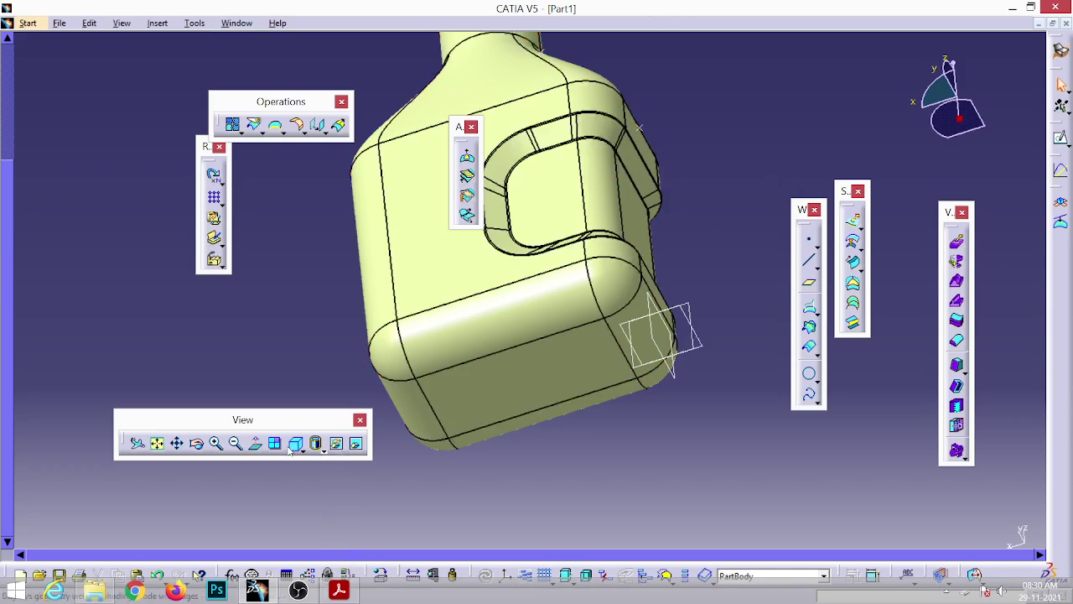
pyautogui.click(293, 445)
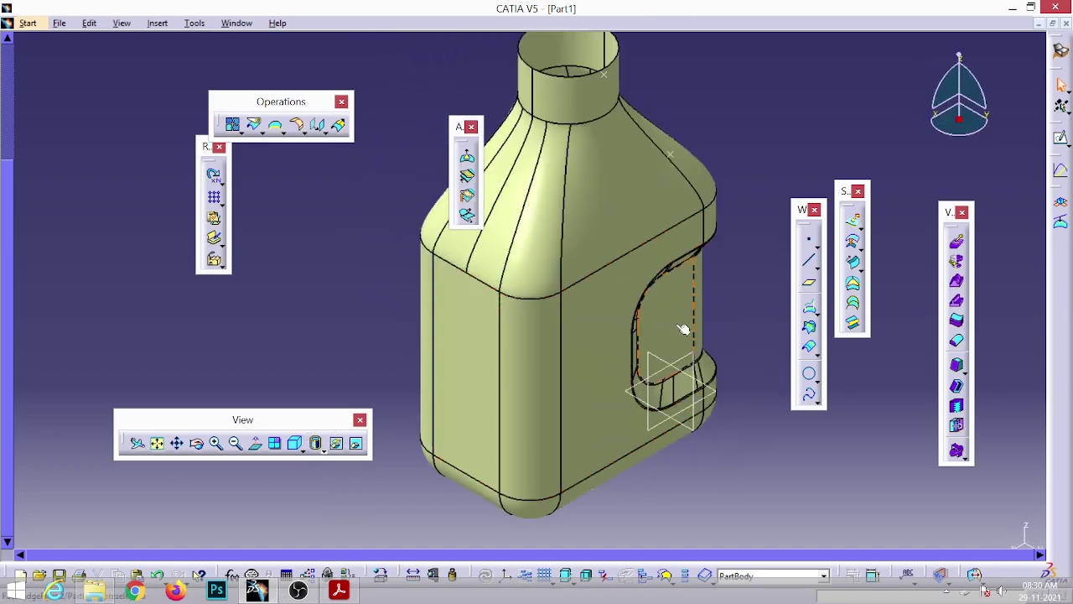
pyautogui.moveTo(688, 335); pyautogui.dragTo(464, 330, button='middle')
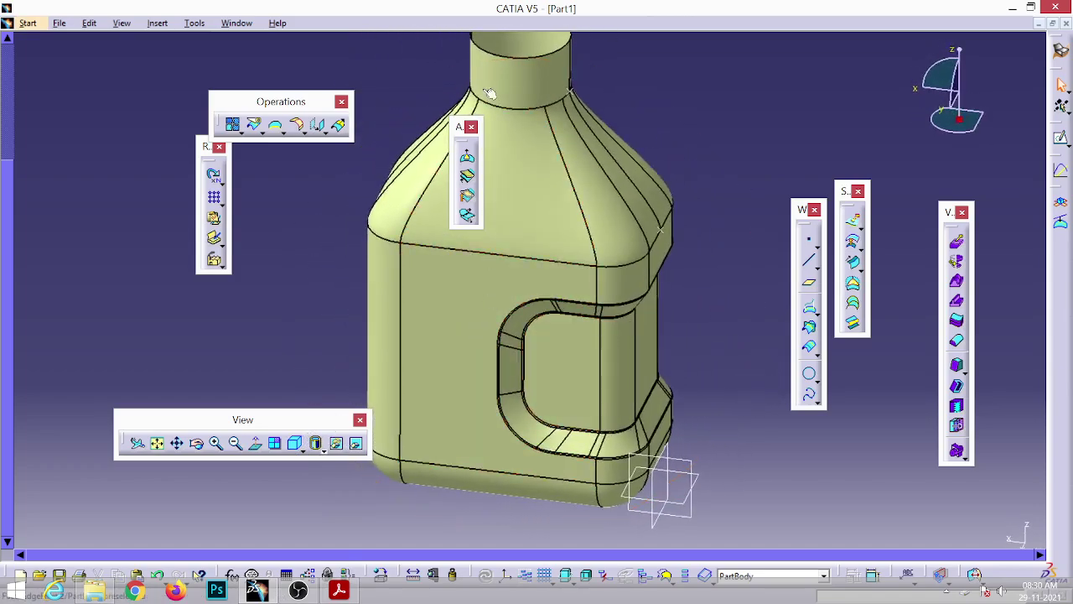
pyautogui.moveTo(753, 110); pyautogui.dragTo(587, 369, button='middle')
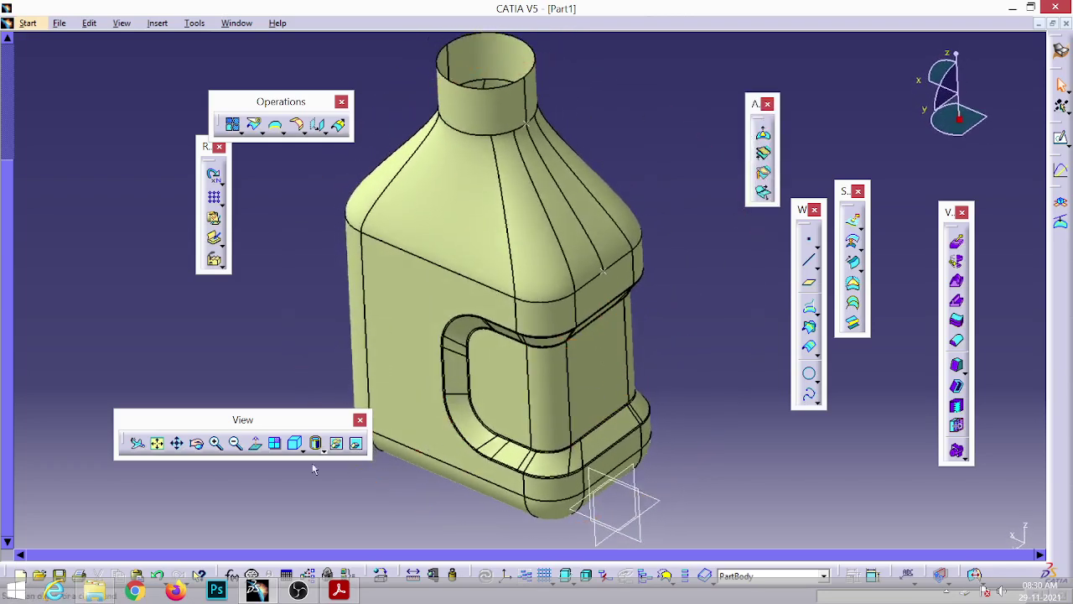
# Step: Try the shaded display without smooth edges on the can, and return to shading with edges
pyautogui.click(323, 451)
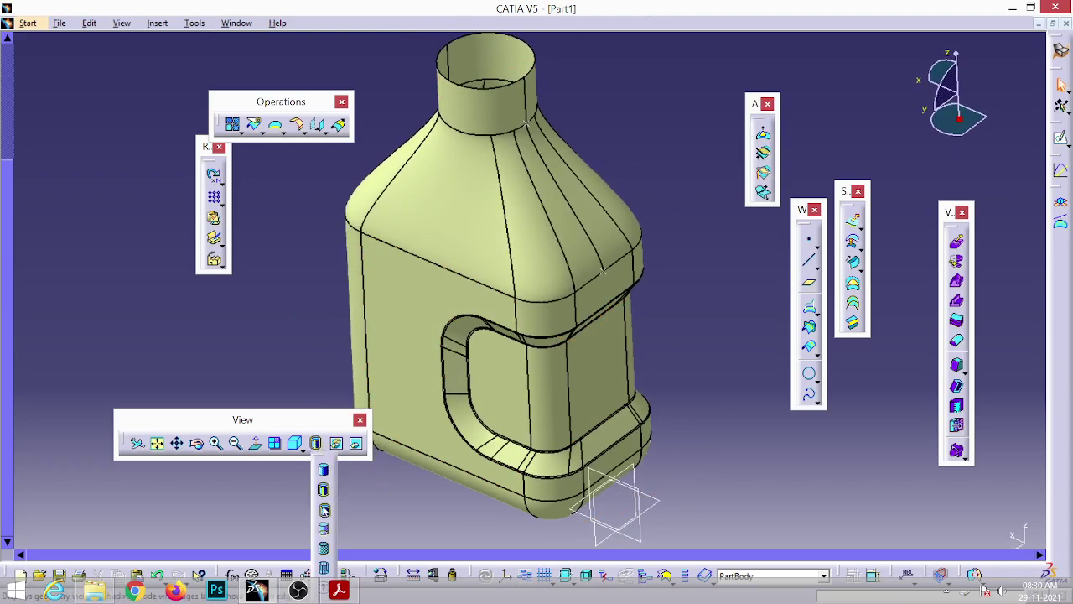
pyautogui.click(324, 512)
pyautogui.moveTo(472, 298); pyautogui.dragTo(503, 296, button='middle')
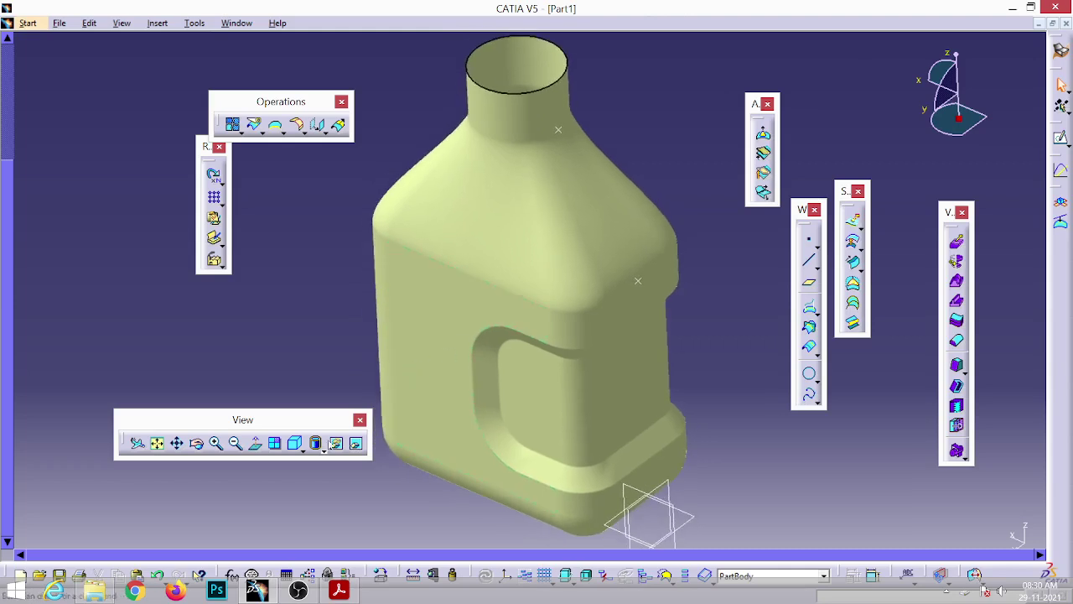
pyautogui.click(319, 450)
pyautogui.click(327, 492)
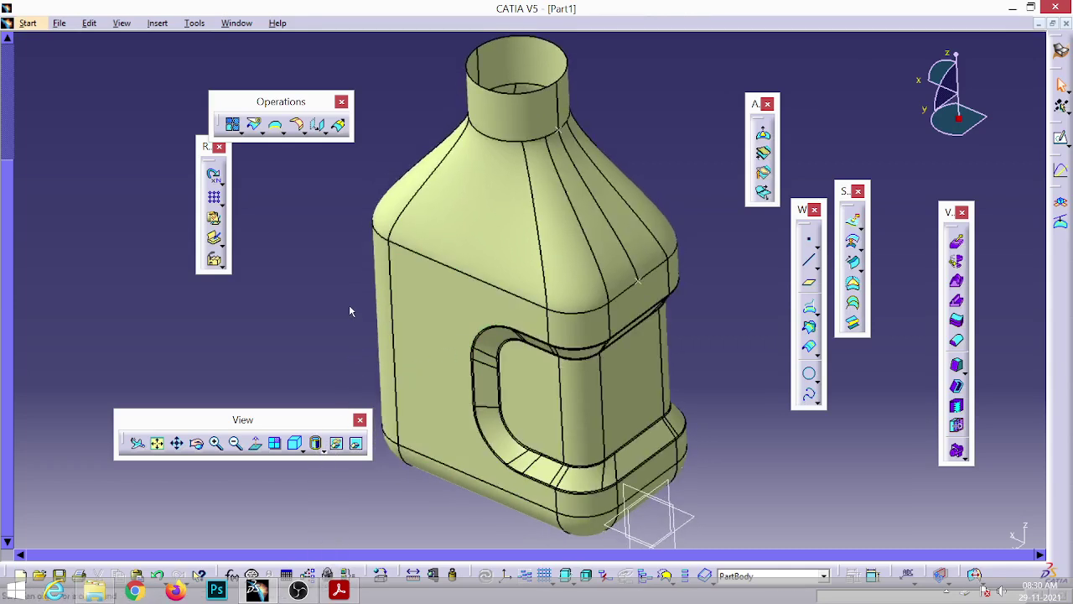